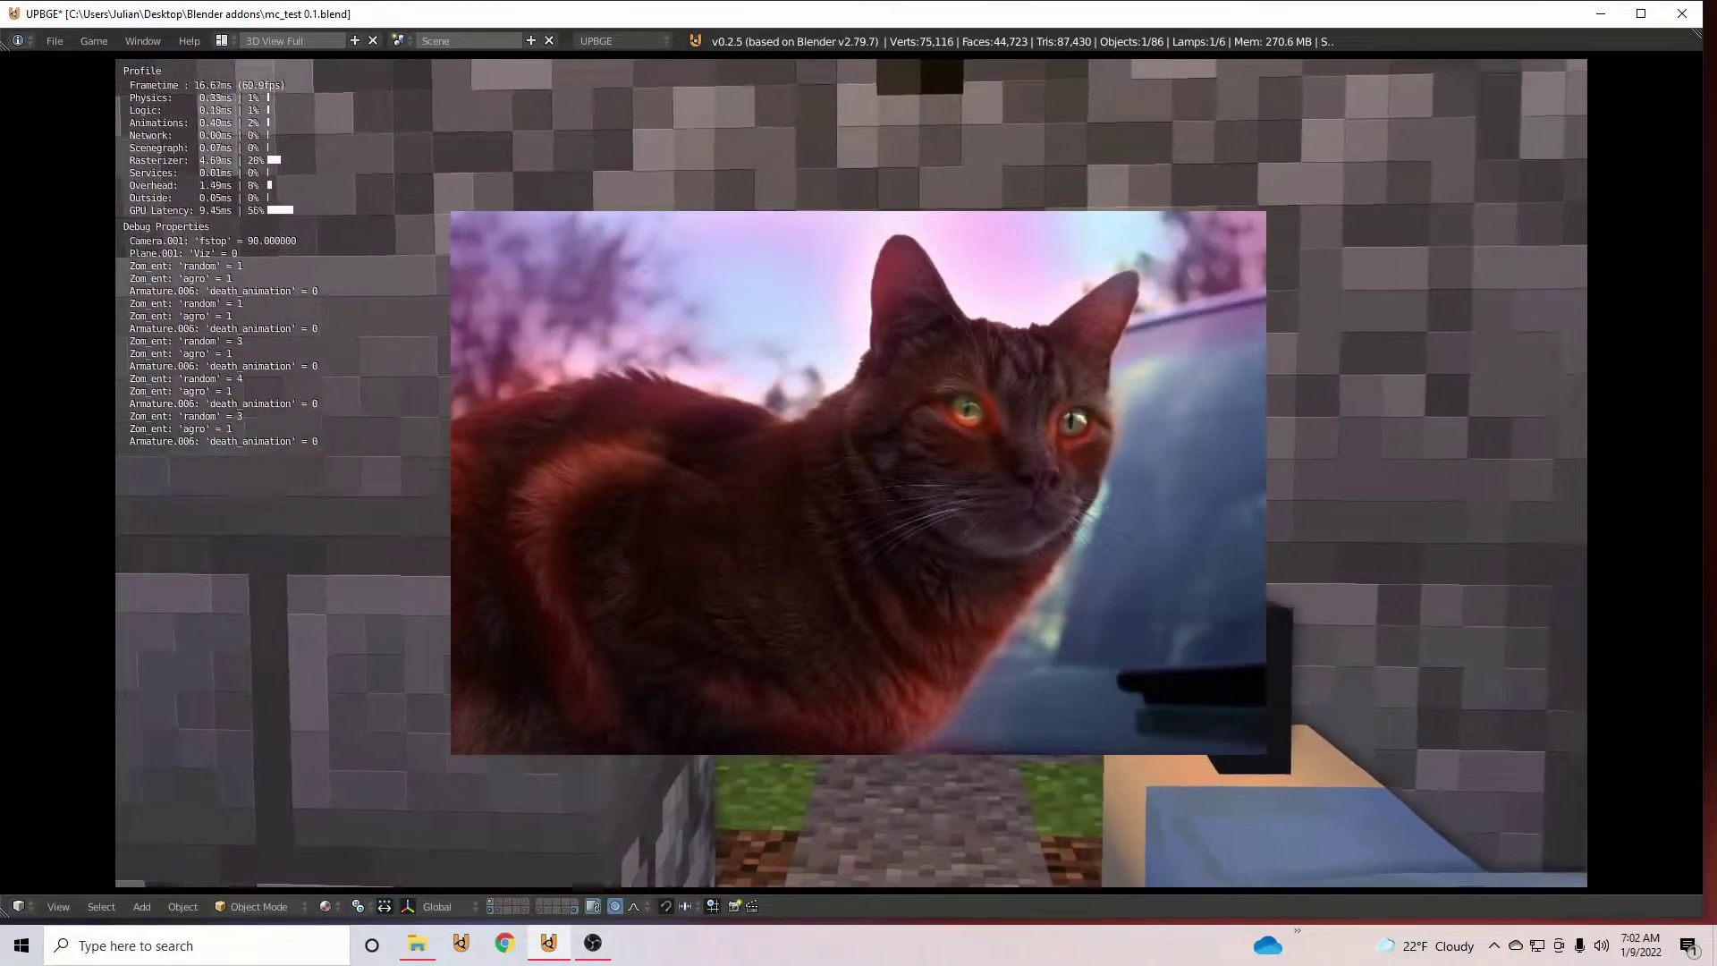
# Step: Play-test the game by walking out of the stone doorway into the village and approaching the zombie
pyautogui.press('w')
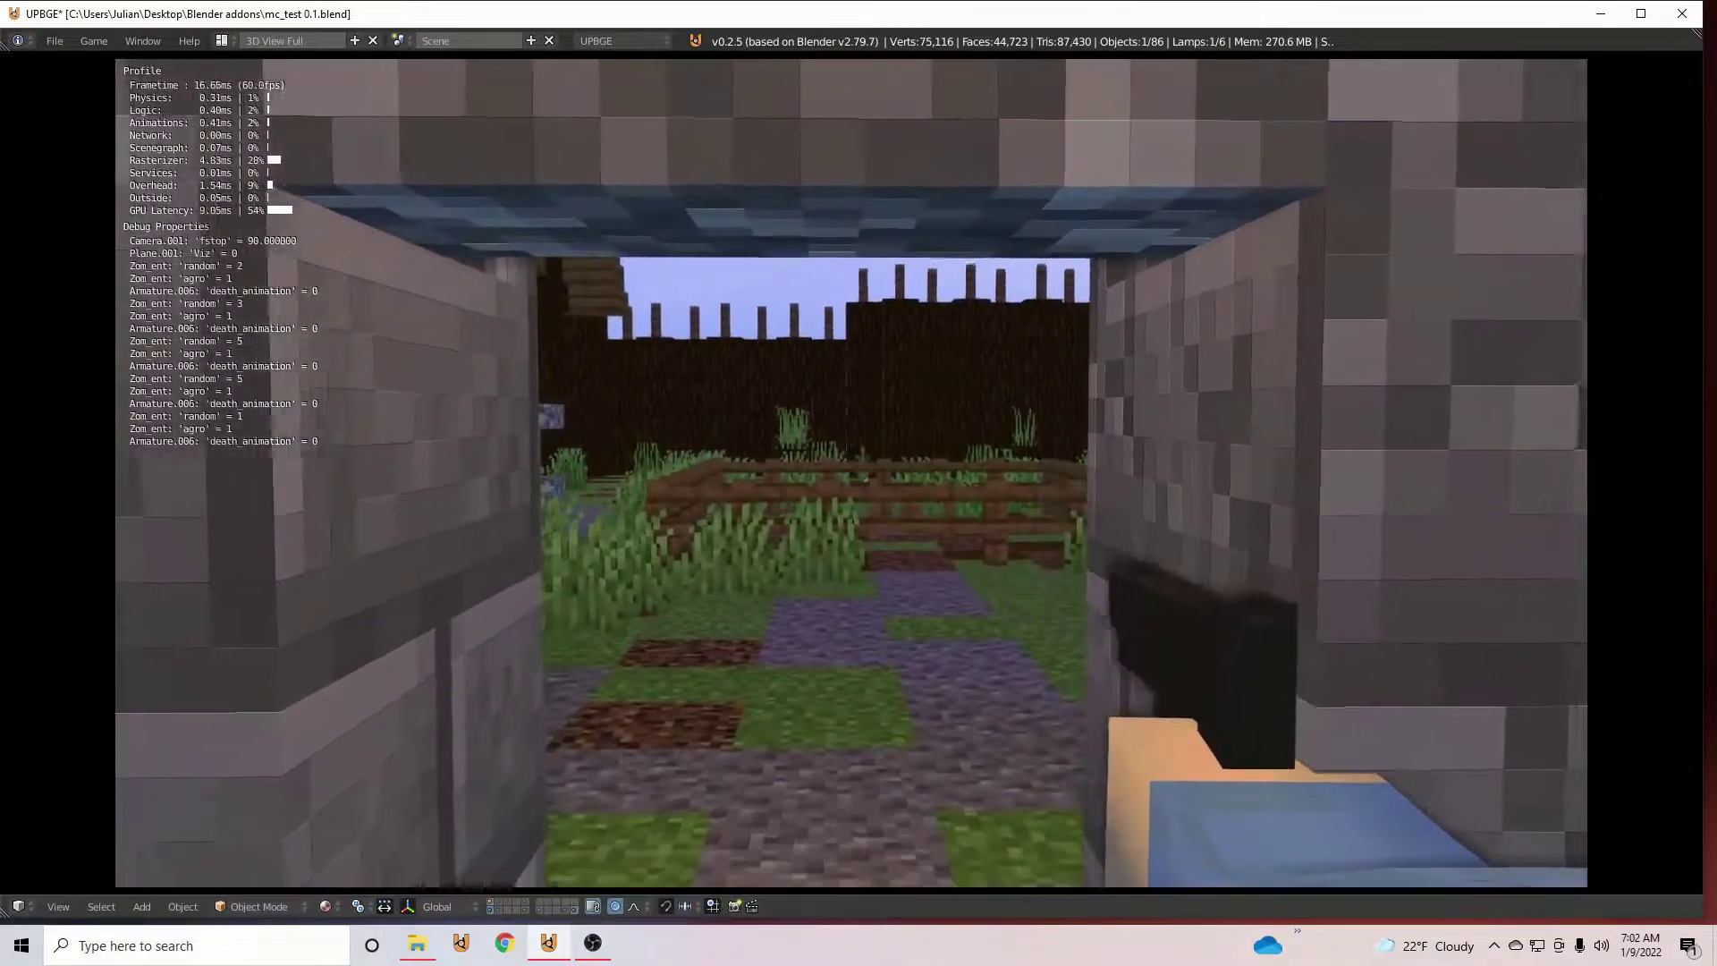
pyautogui.press('s')
pyautogui.press('w')
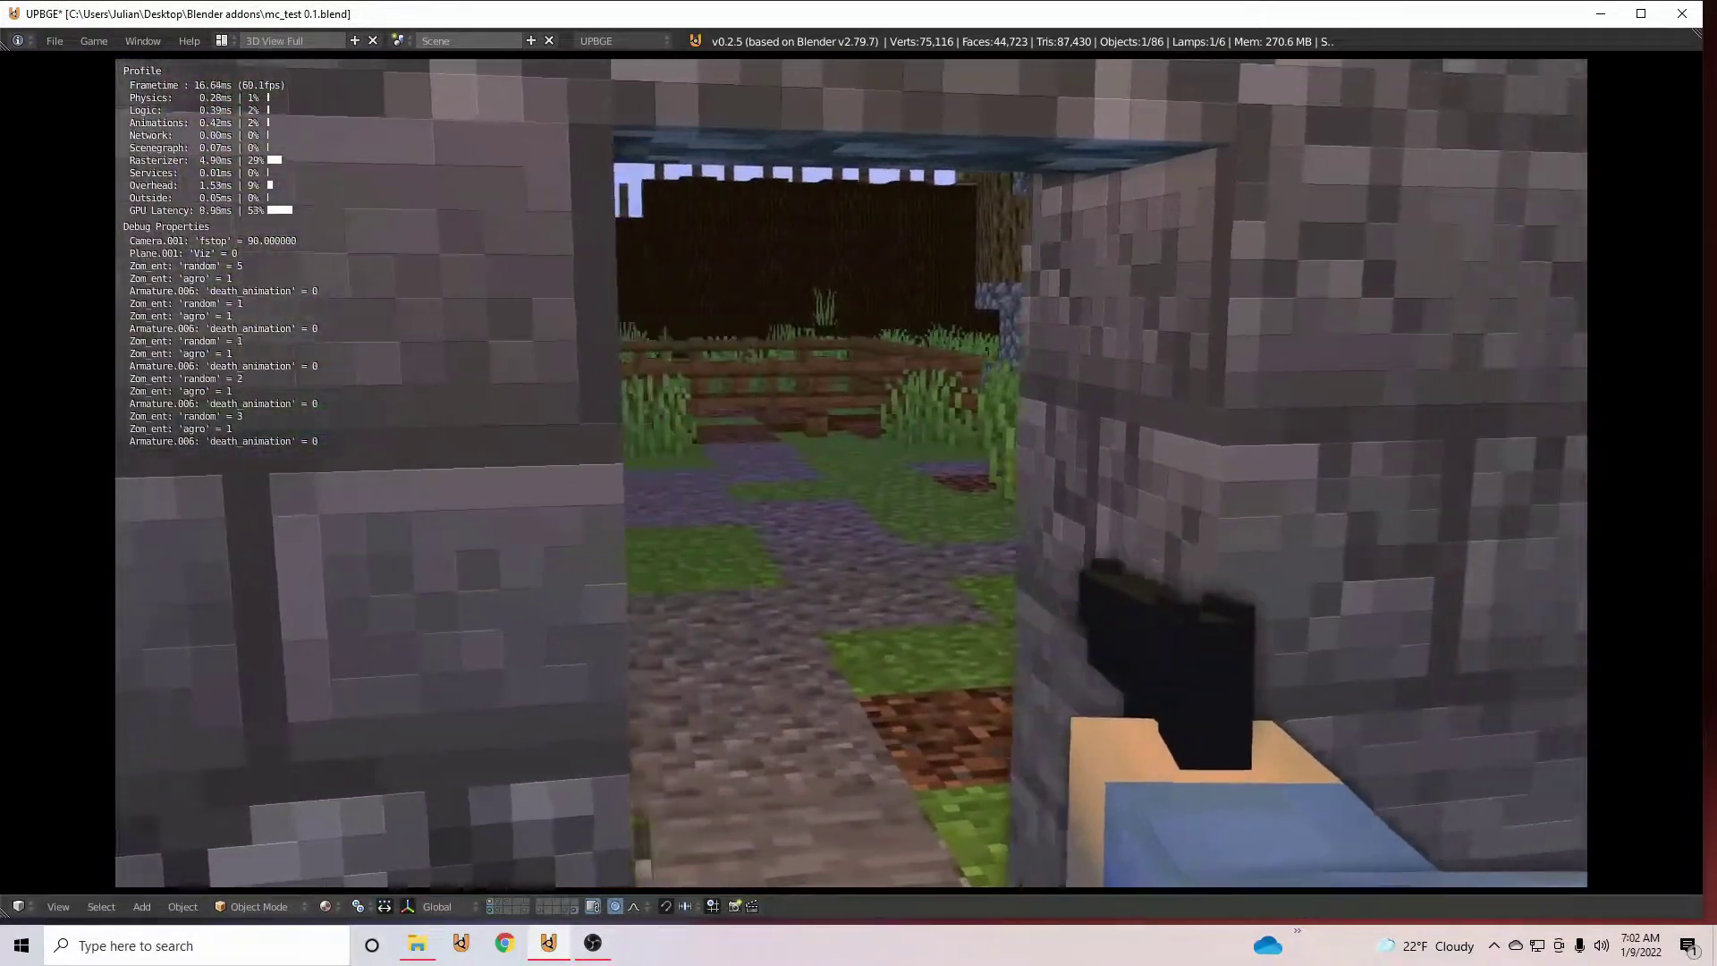
pyautogui.press('w')
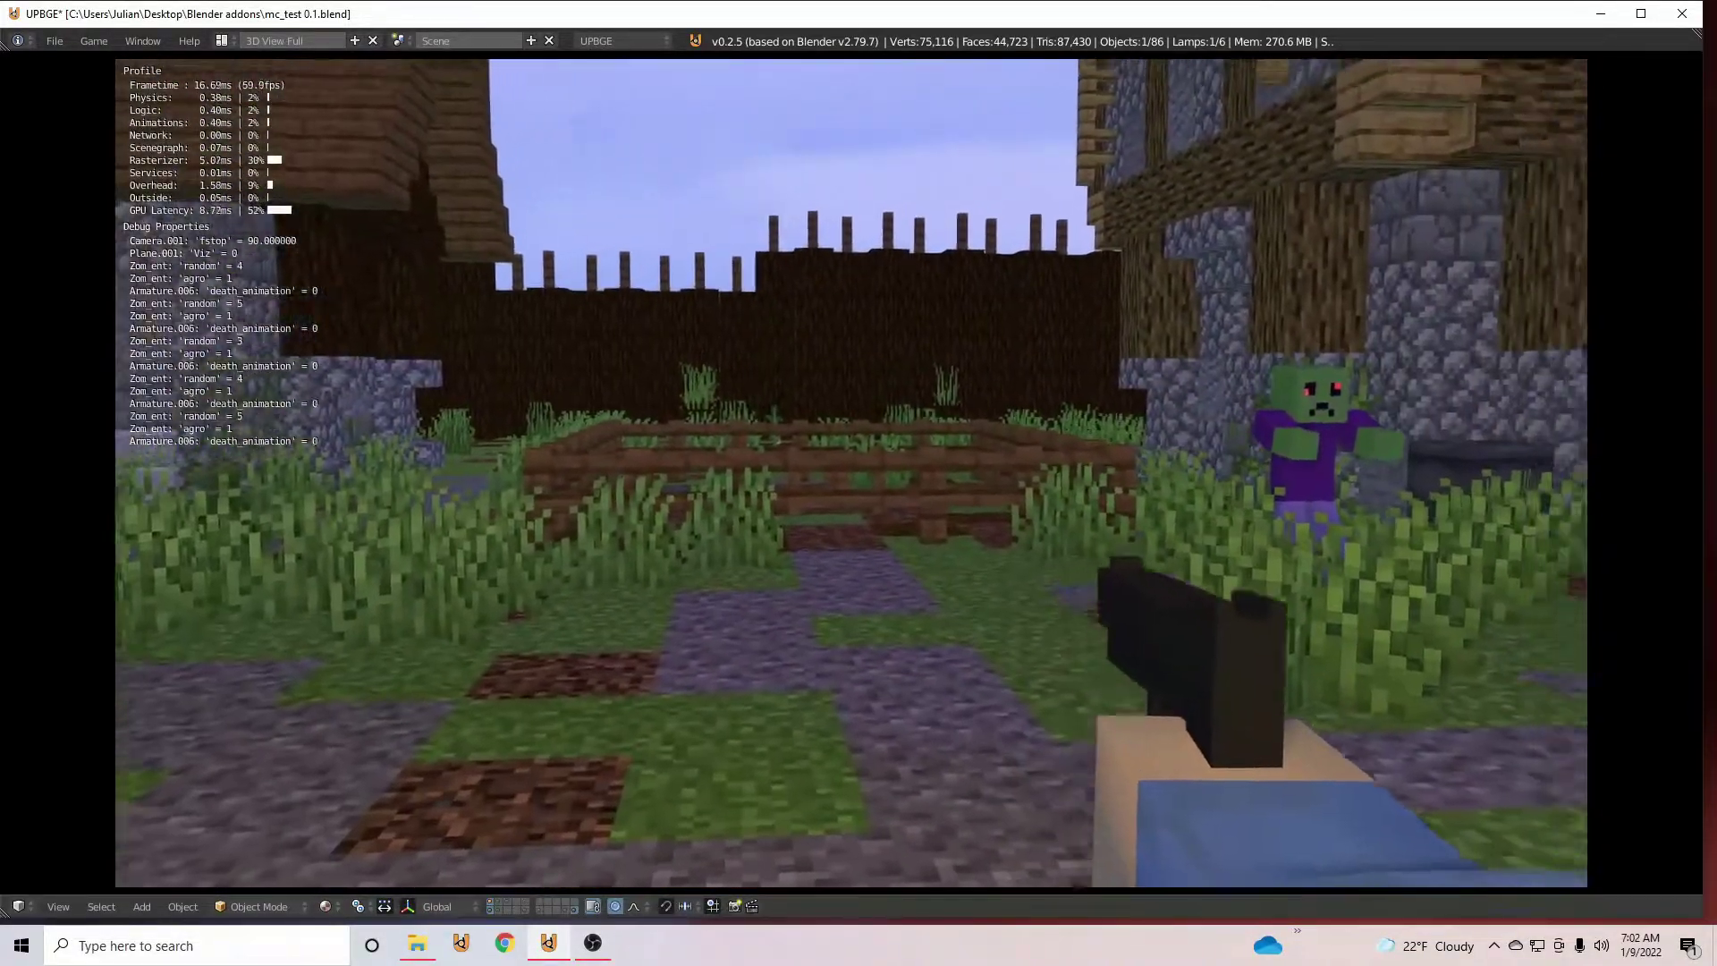
pyautogui.press('w')
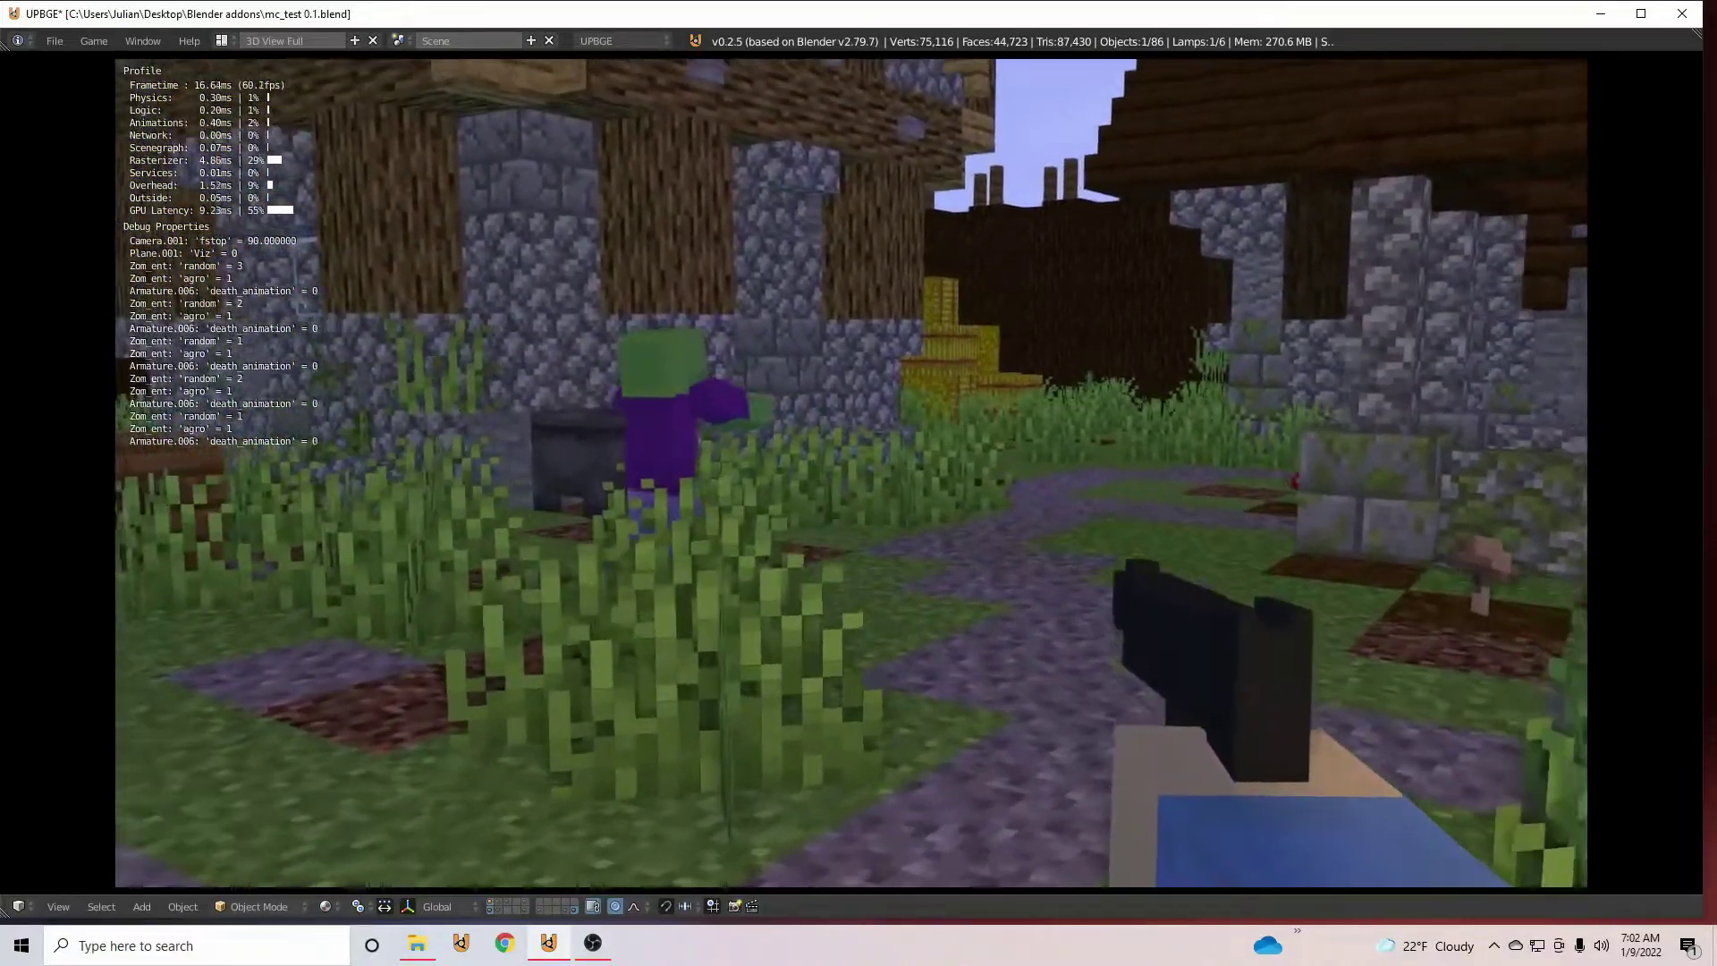
pyautogui.press('a')
pyautogui.press('d')
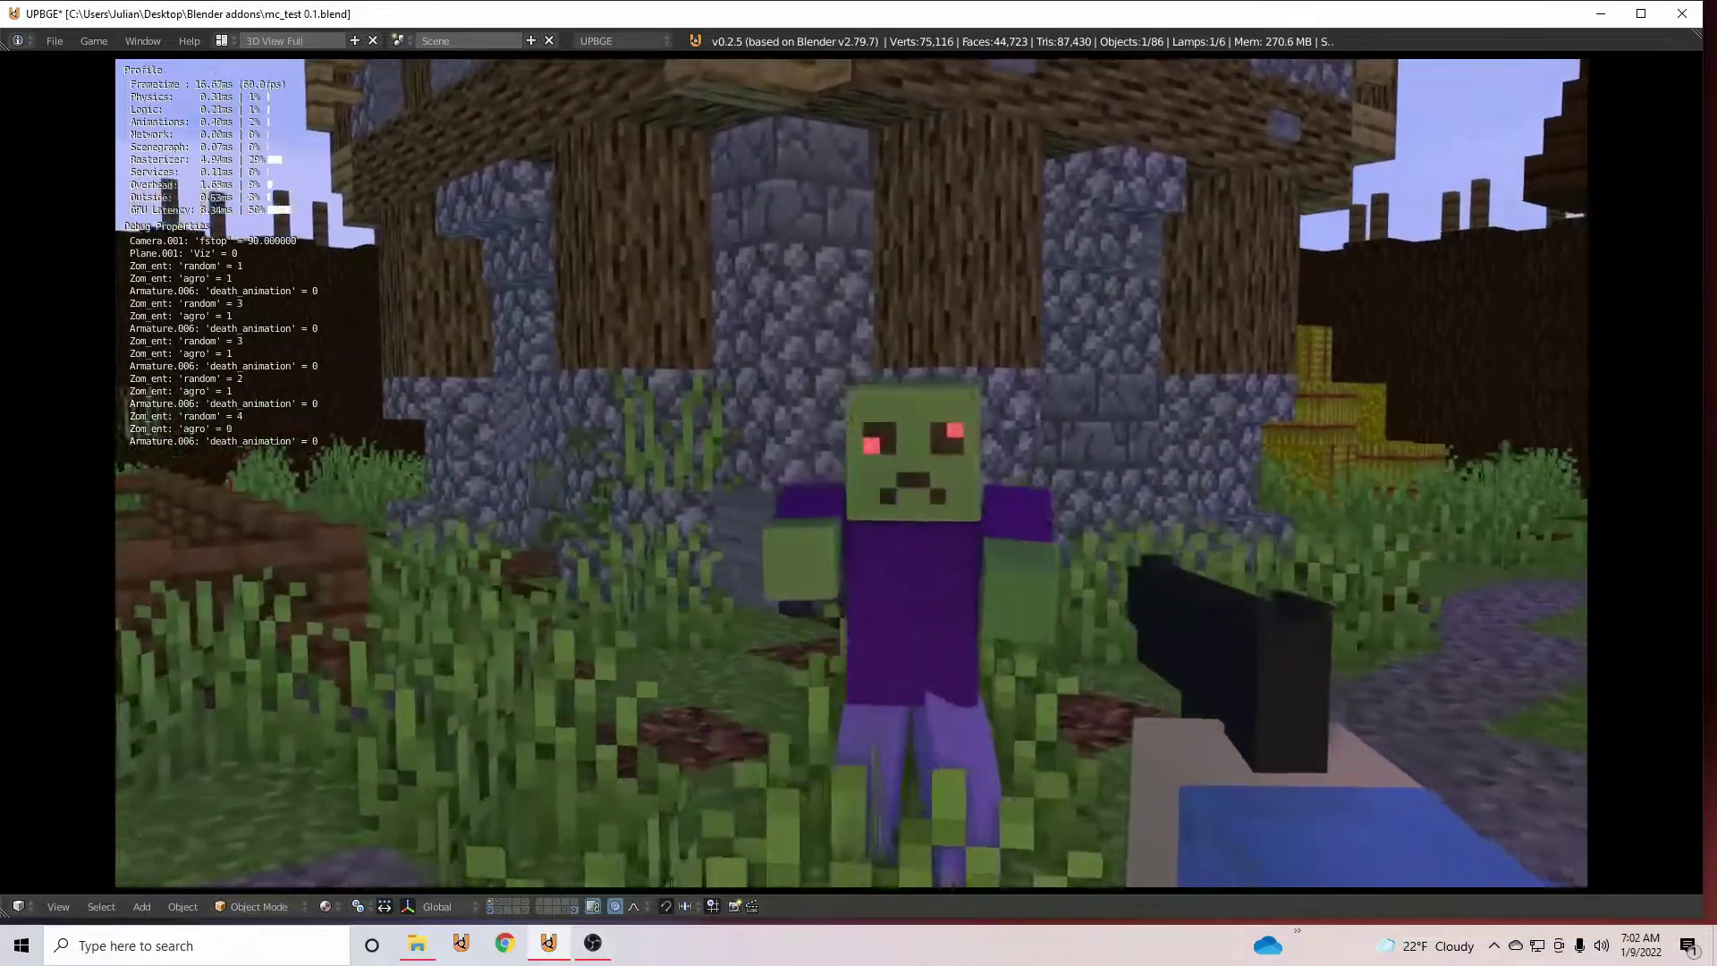
pyautogui.press('w')
pyautogui.press('r')
pyautogui.press('w')
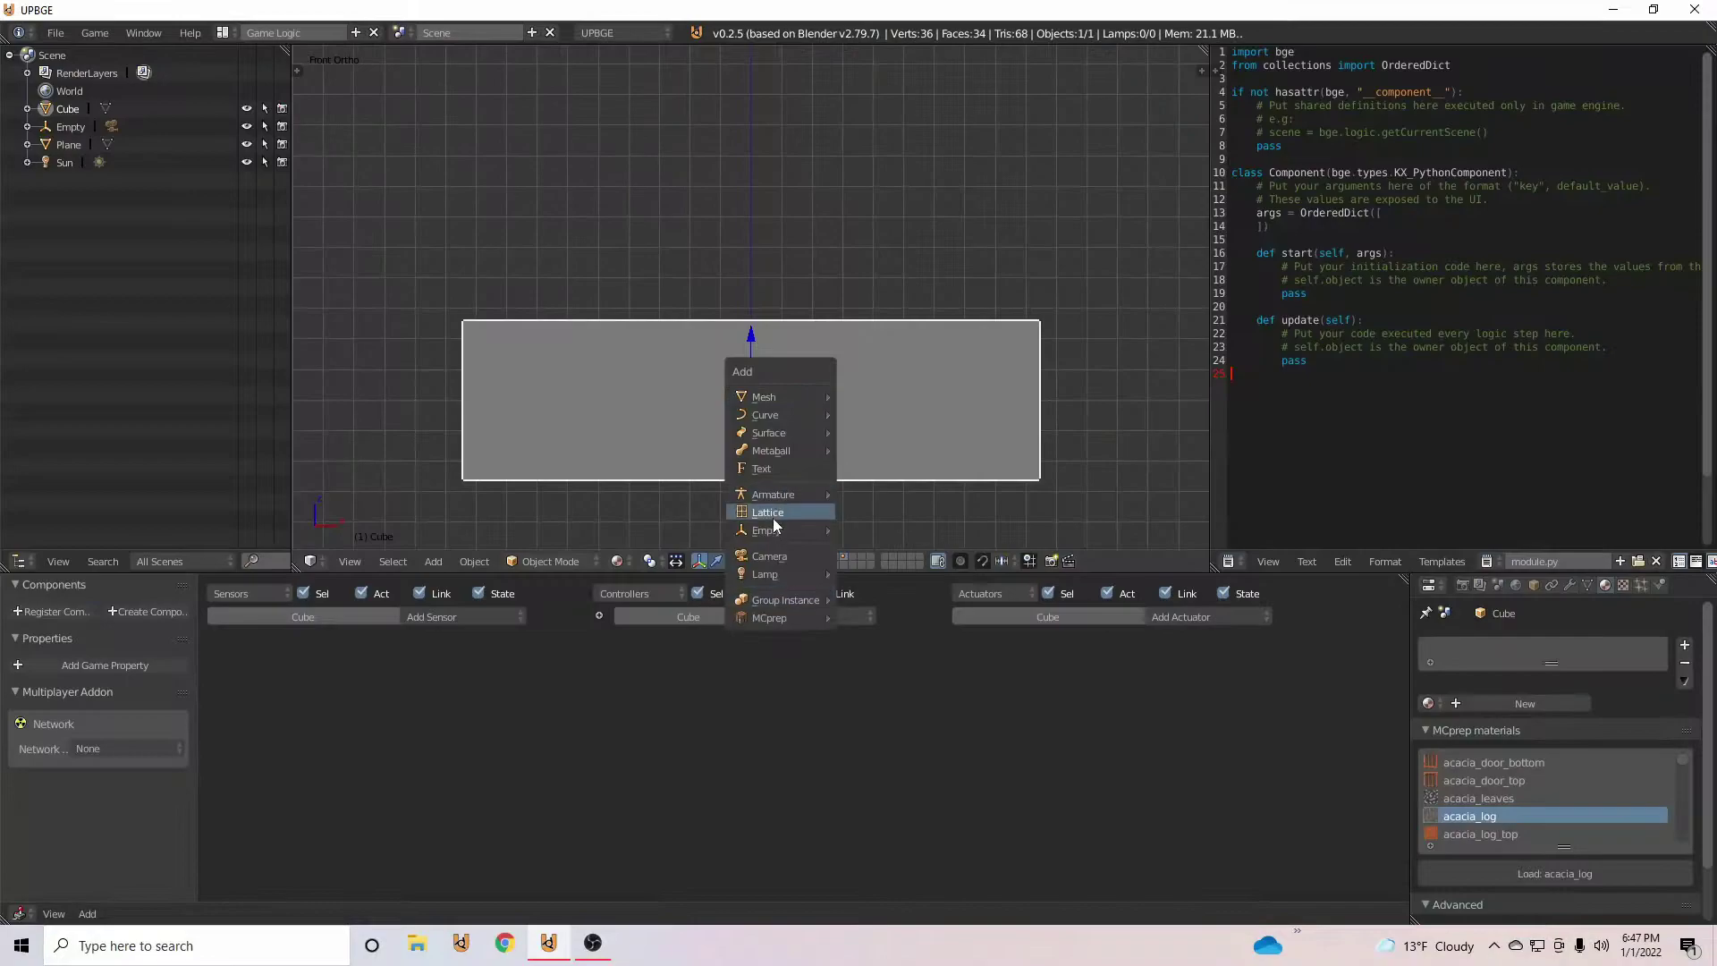
# Step: Add an armature inside the box in wireframe display and rotate it 90° about the global Y axis
pyautogui.click(772, 518)
pyautogui.press('z')
pyautogui.press('r')
pyautogui.press('y')
pyautogui.press('9')
pyautogui.press('0')
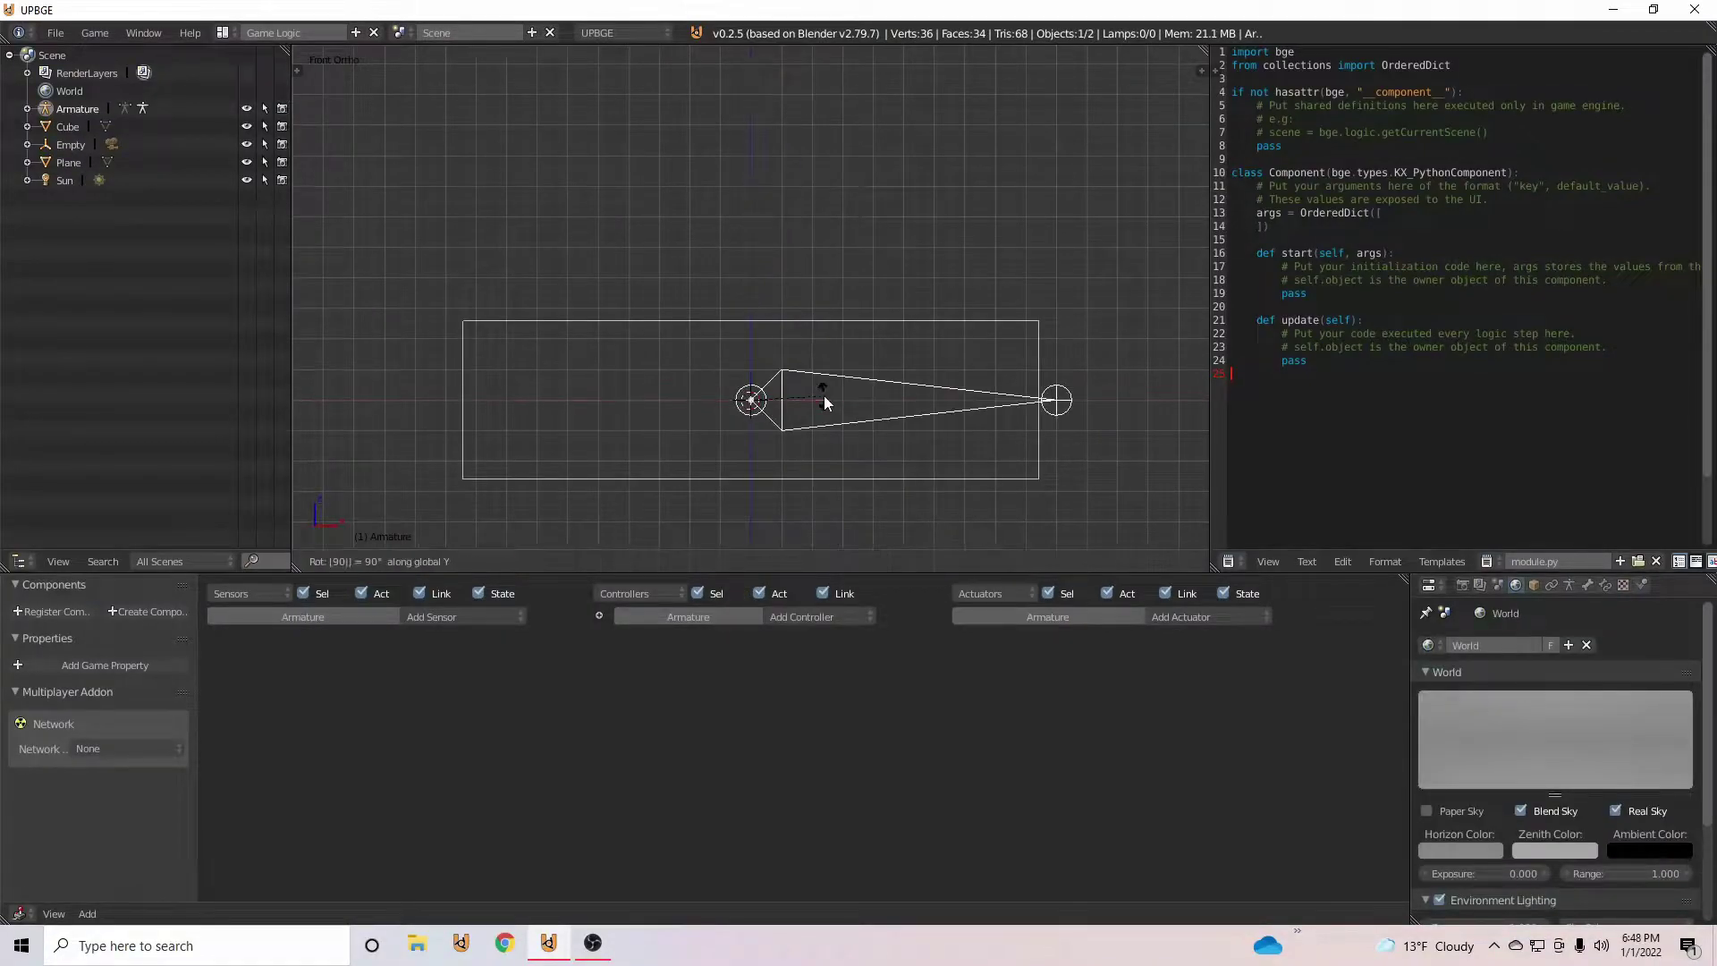
pyautogui.press('Return')
# Step: Move the armature along the X axis toward one end of the box
pyautogui.press('g')
pyautogui.press('x')
pyautogui.click(553, 427)
pyautogui.scroll(-3, 626, 419)
pyautogui.moveTo(632, 419); pyautogui.dragTo(861, 80, button='middle')
# Step: Duplicate the box along the Y axis beside the original and snap the 3D cursor to the copy
pyautogui.rightClick(839, 422)
pyautogui.scroll(-1, 839, 423)
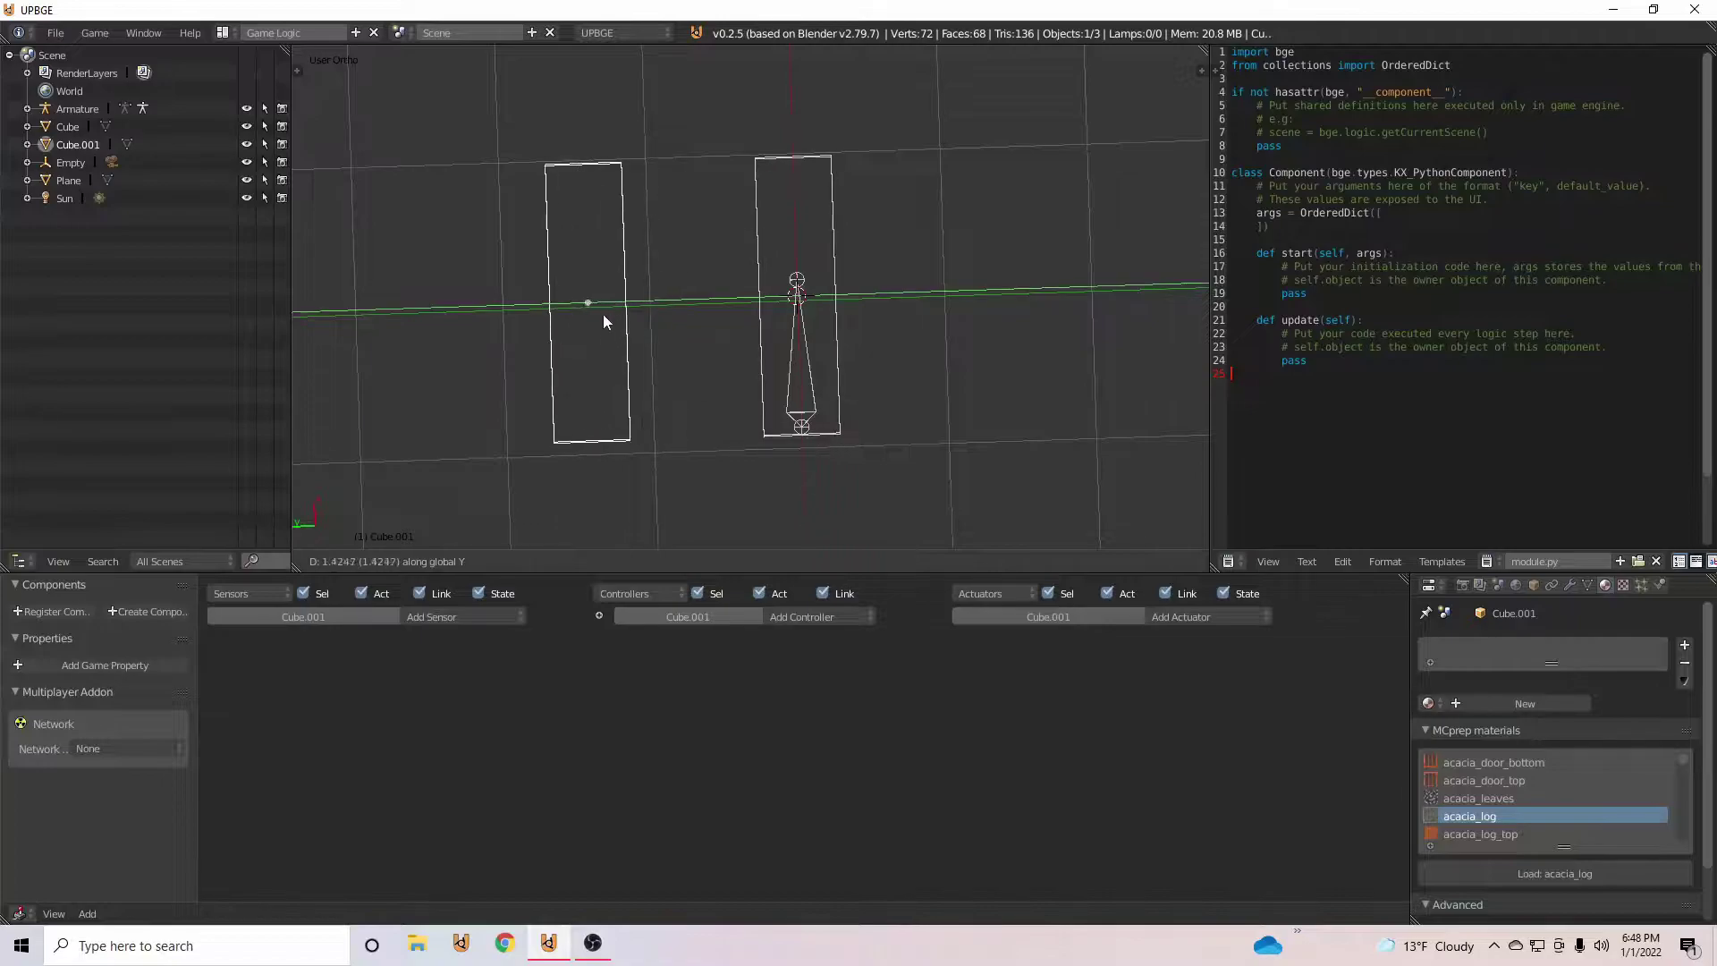
pyautogui.click(605, 347)
pyautogui.hotkey('shift', 's')
pyautogui.press('u')
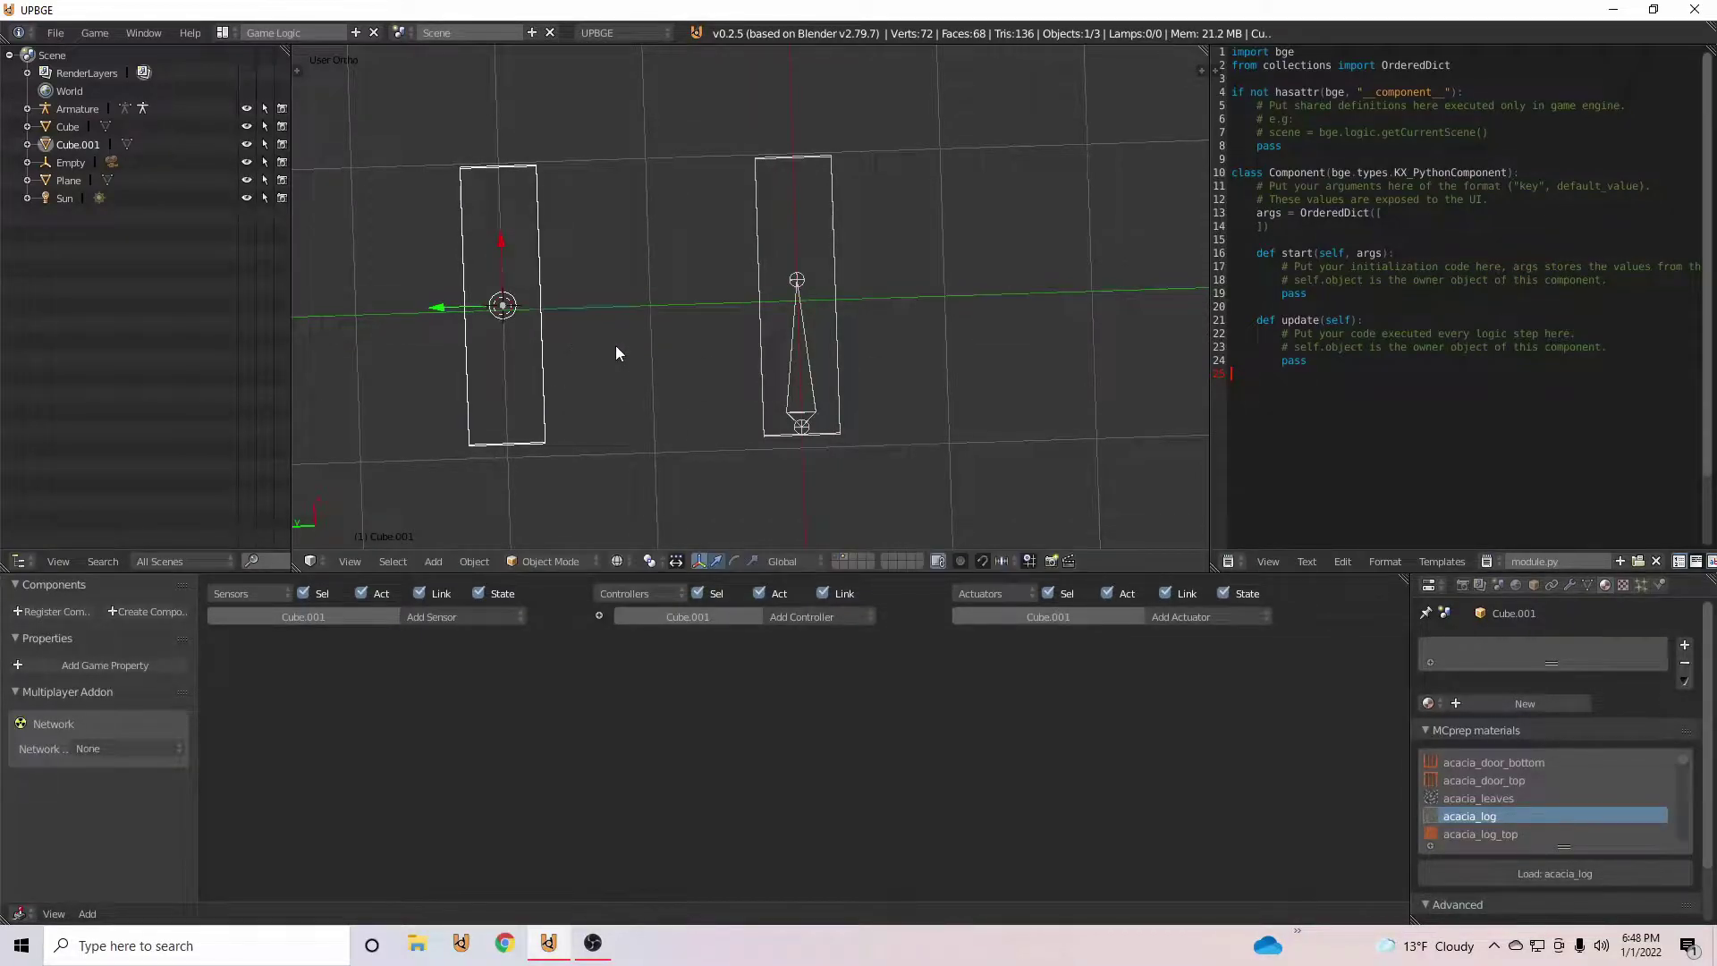
# Step: Edit the armature so it branches from a central bone into a chain of bones through each of the two boxes
pyautogui.hotkey('shift', 'a')
pyautogui.rightClick(802, 387)
pyautogui.press('Tab')
pyautogui.rightClick(816, 387)
pyautogui.rightClick(693, 478)
pyautogui.press('KP_7')
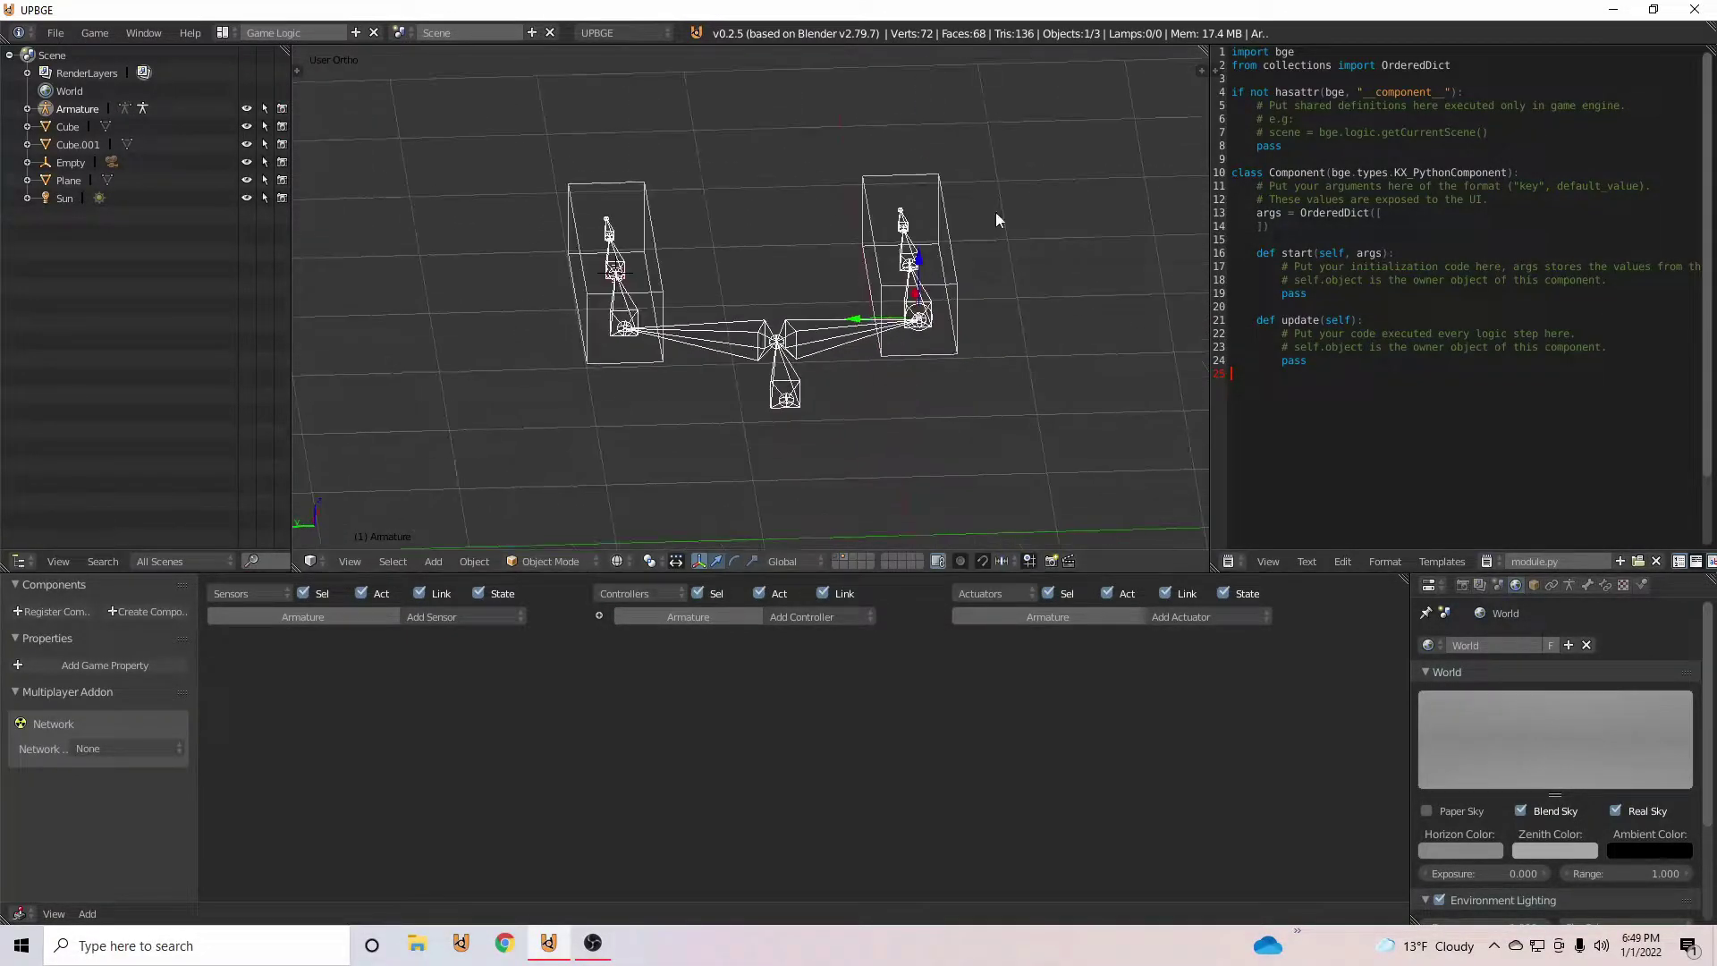
# Step: Join the two arm boxes into one mesh and set its origin to its geometry
pyautogui.rightClick(882, 187)
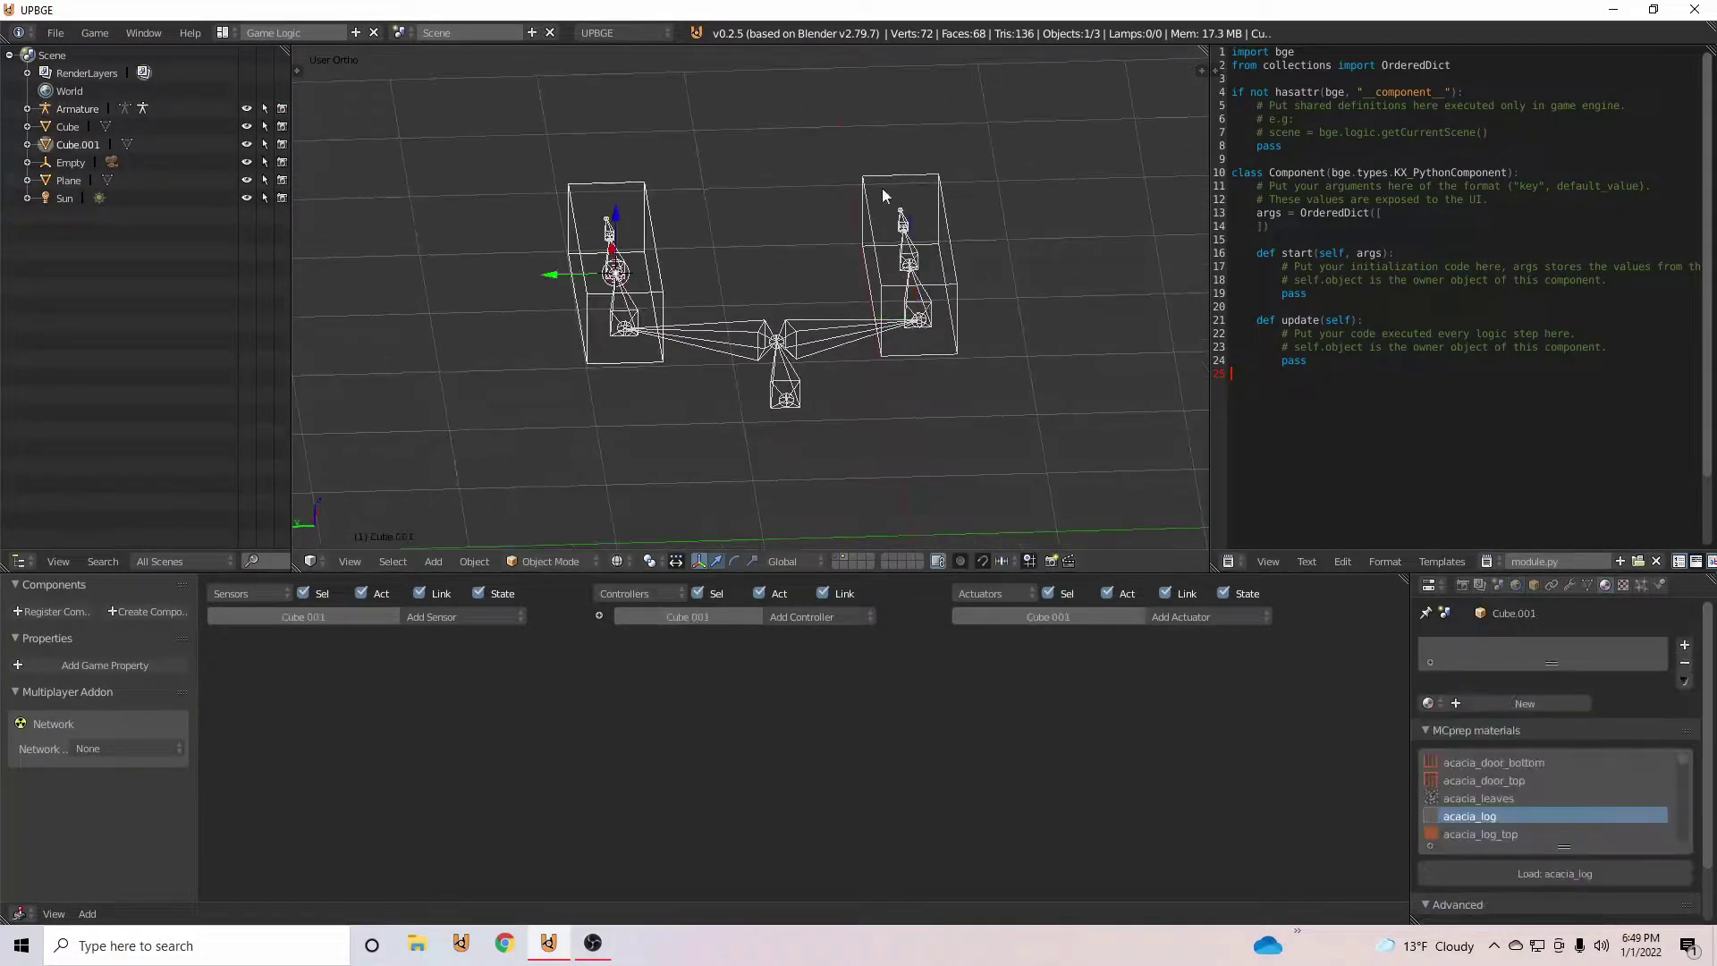
pyautogui.click(474, 560)
pyautogui.moveTo(537, 498)
pyautogui.click(688, 716)
# Step: Set the joined arm mesh's physics type to No Collision
pyautogui.click(1660, 585)
pyautogui.click(1610, 667)
pyautogui.click(1601, 625)
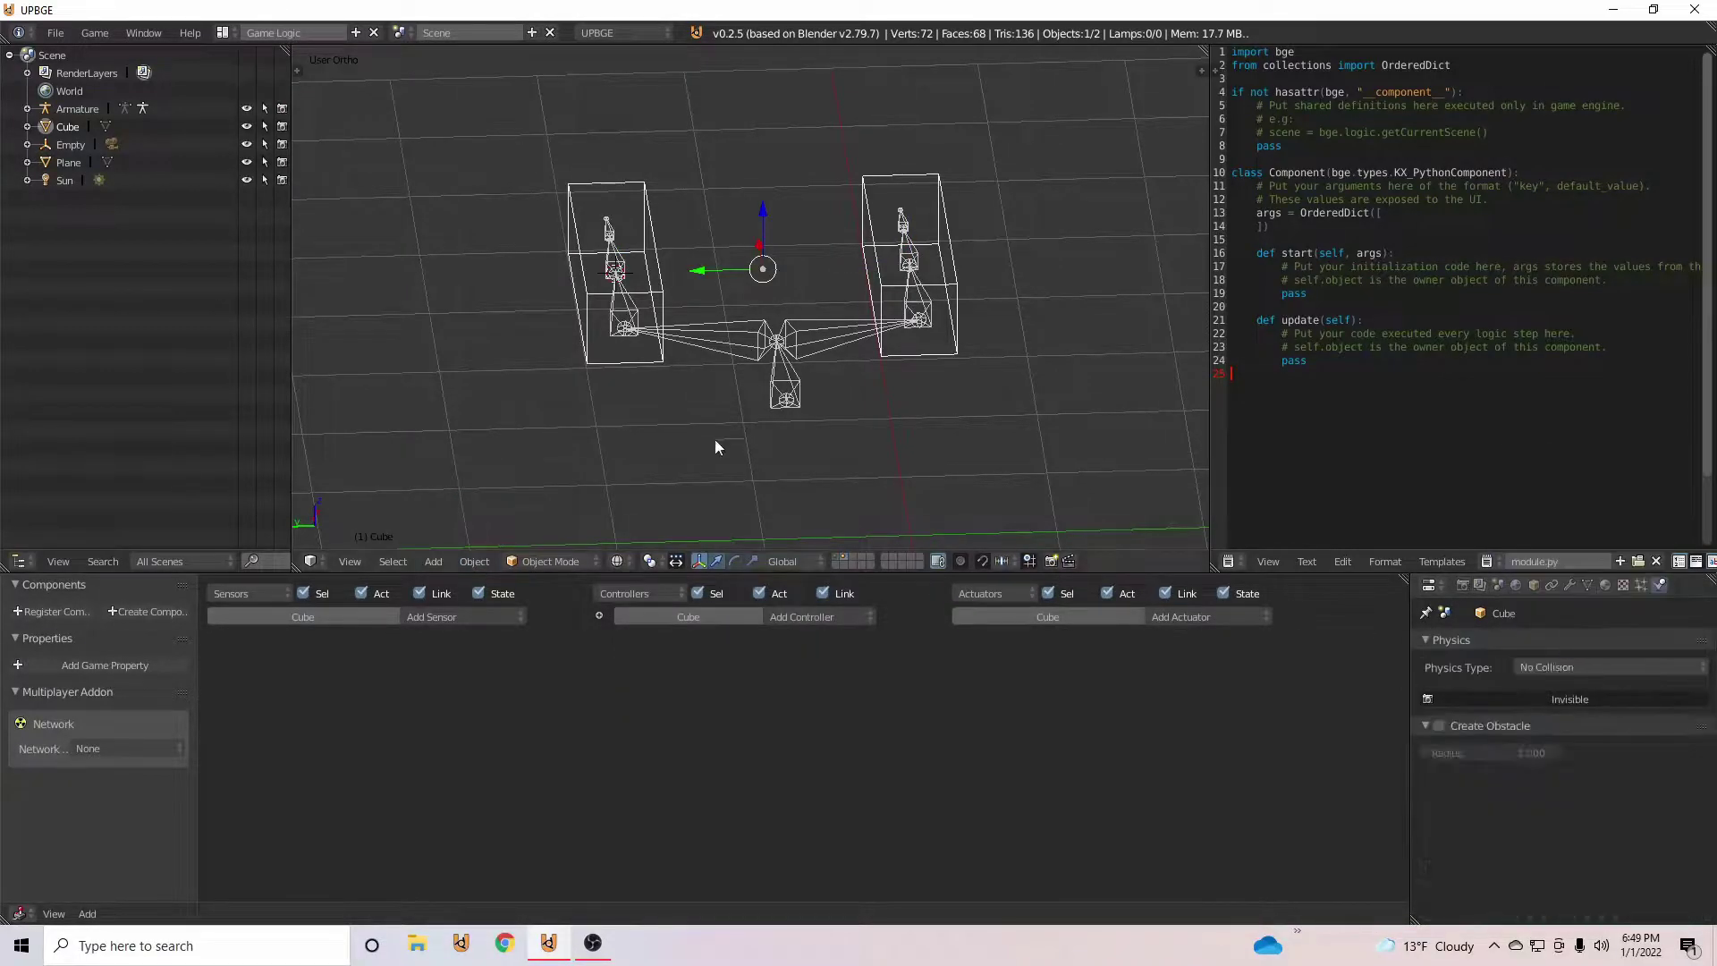
# Step: Enable X-Ray display for the armature and switch the 3D view from wireframe to shaded display
pyautogui.moveTo(716, 441); pyautogui.dragTo(866, 345, button='middle')
pyautogui.rightClick(864, 345)
pyautogui.click(1570, 584)
pyautogui.scroll(2, 1495, 763)
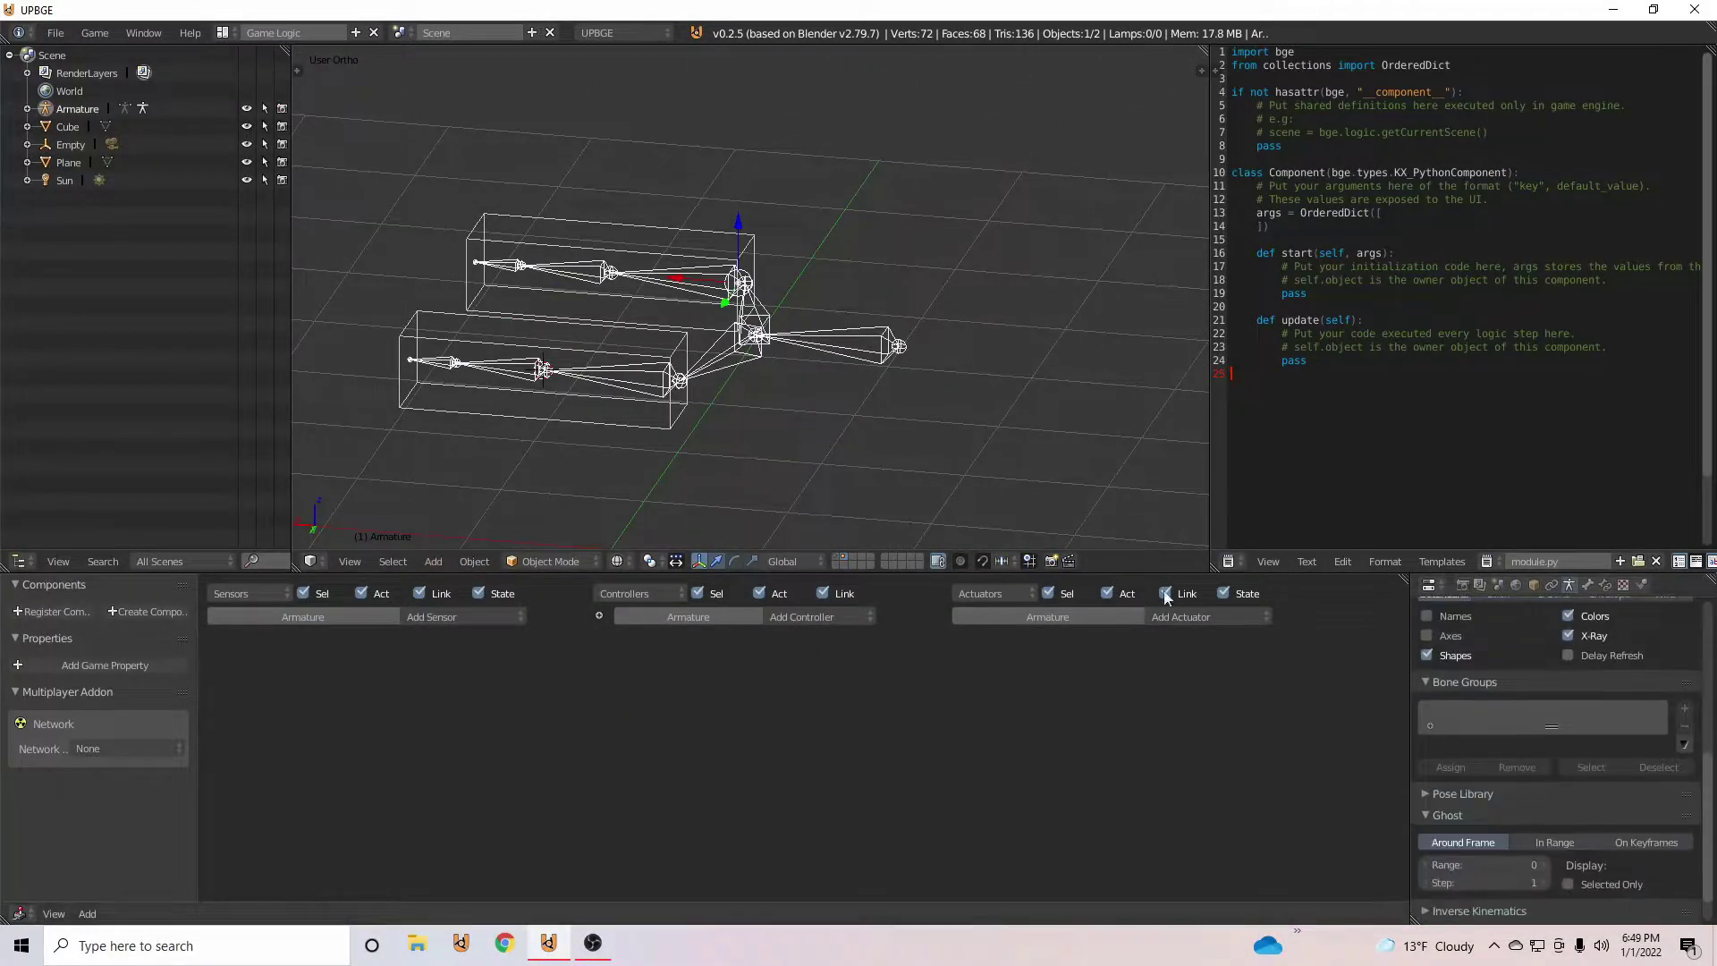
pyautogui.scroll(-3, 829, 427)
pyautogui.click(655, 463)
# Step: Give the arm mesh a new material with a tan diffuse color and a specular intensity of 0
pyautogui.scroll(4, 572, 367)
pyautogui.moveTo(547, 366); pyautogui.dragTo(582, 357, button='middle')
pyautogui.rightClick(582, 358)
pyautogui.click(1606, 585)
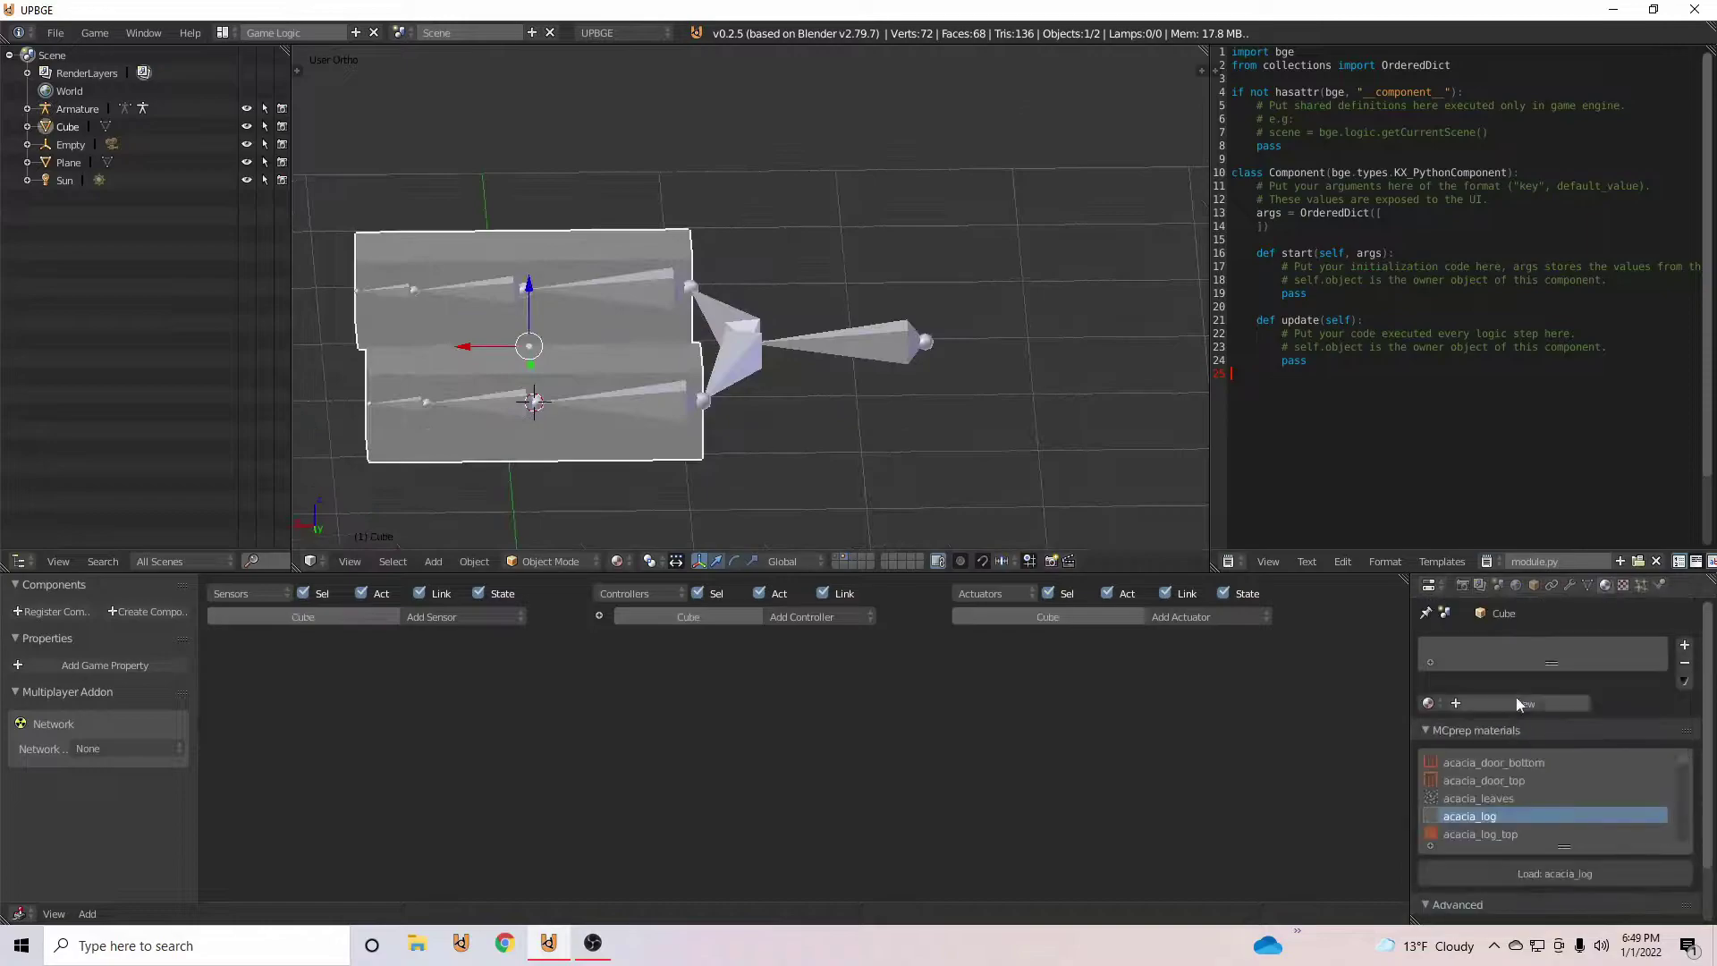
pyautogui.click(1533, 871)
pyautogui.click(1449, 696)
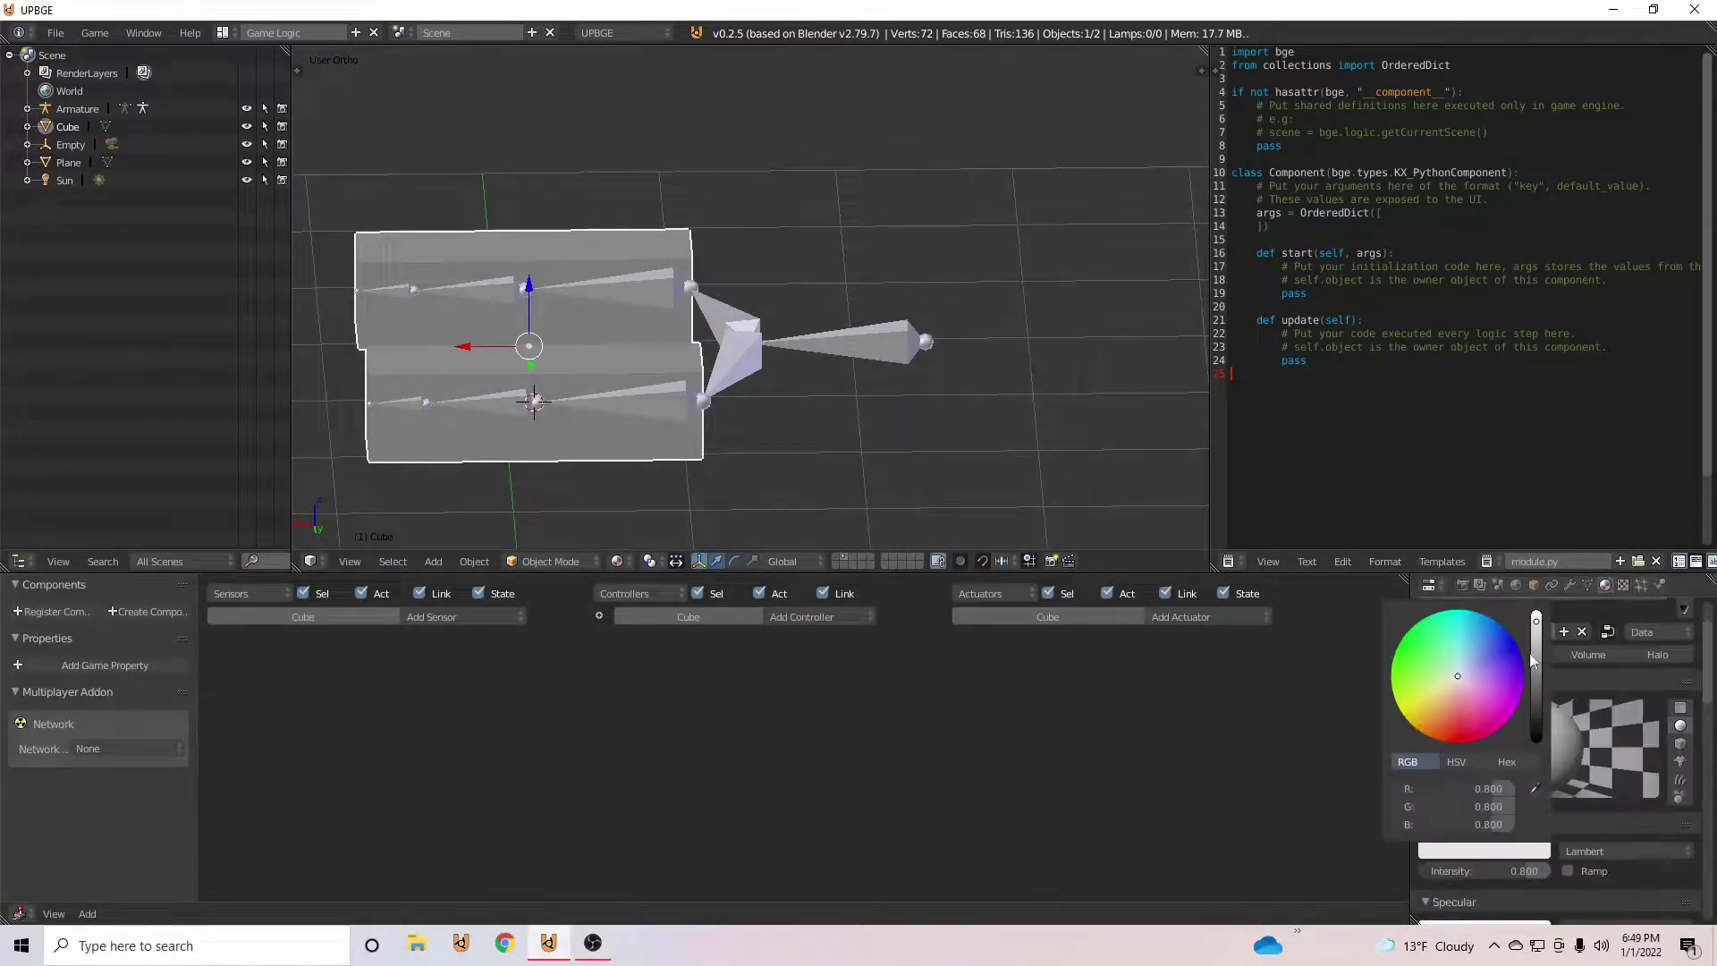
pyautogui.scroll(-3, 1539, 760)
# Step: In edit mode, deselect the hand ends of both arms so only the sleeve sections stay selected
pyautogui.moveTo(859, 412); pyautogui.dragTo(704, 295, button='middle')
pyautogui.press('Tab')
pyautogui.press('b')
pyautogui.moveTo(389, 174); pyautogui.dragTo(483, 465, button='middle')
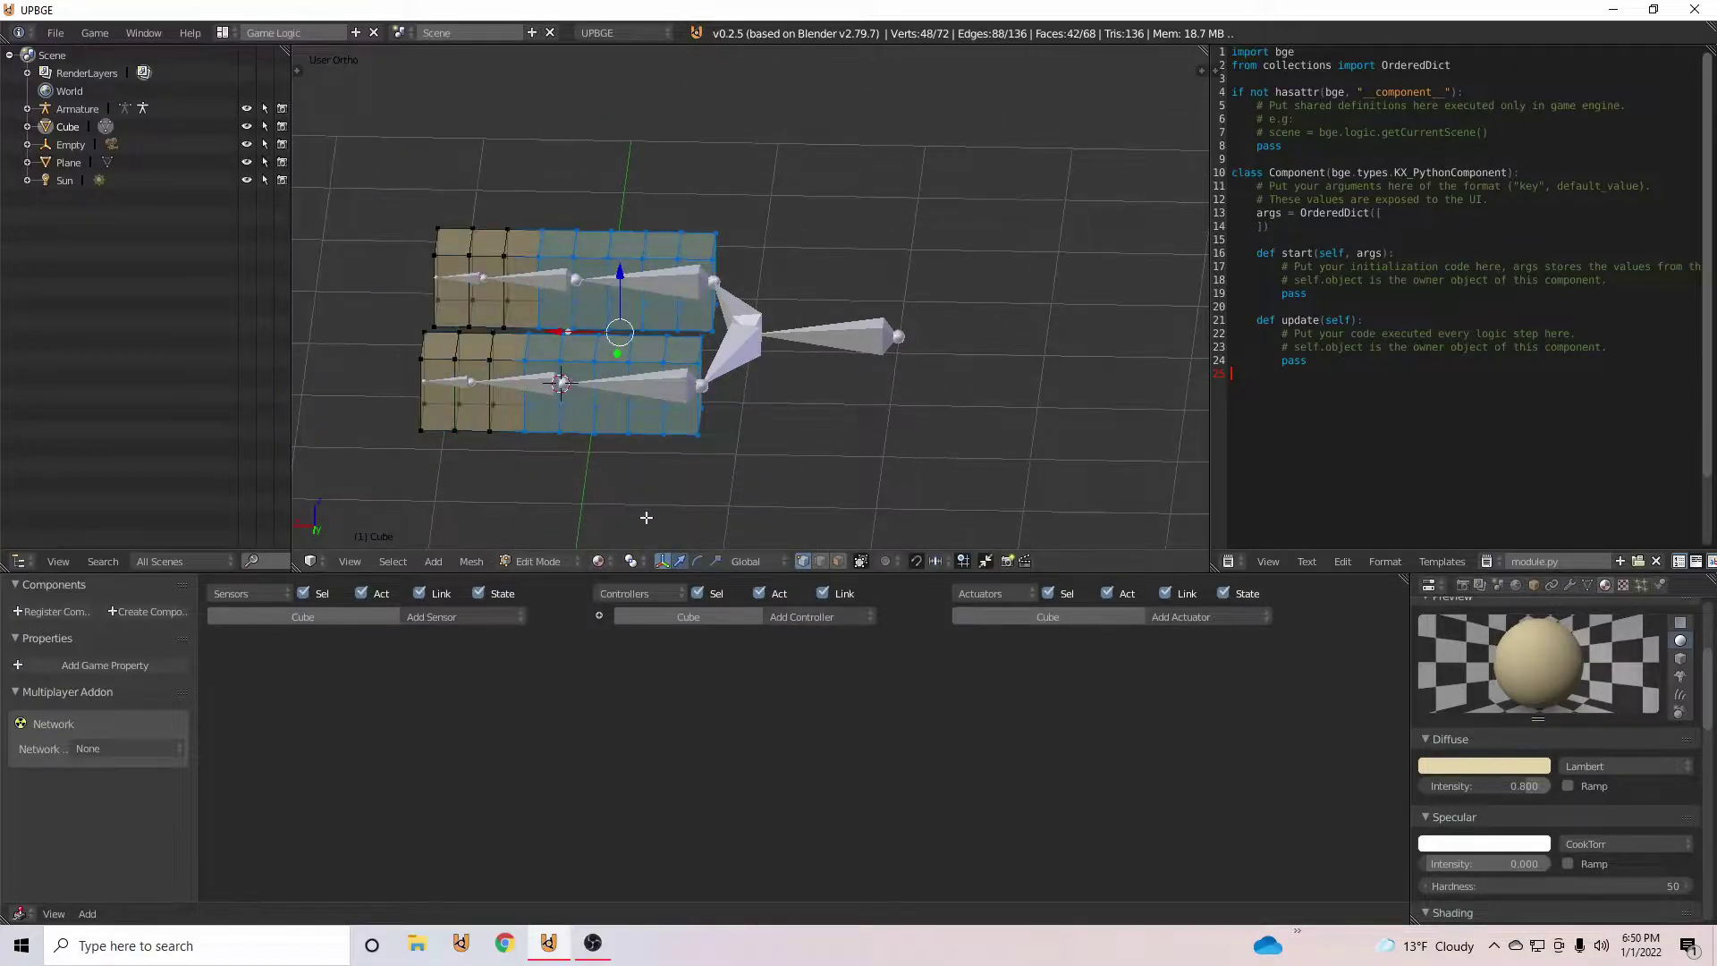
pyautogui.moveTo(669, 416); pyautogui.dragTo(688, 393, button='middle')
# Step: Add a second material slot, assign it to the selected sleeve faces and create a new material in it
pyautogui.scroll(5, 1577, 663)
pyautogui.click(1685, 610)
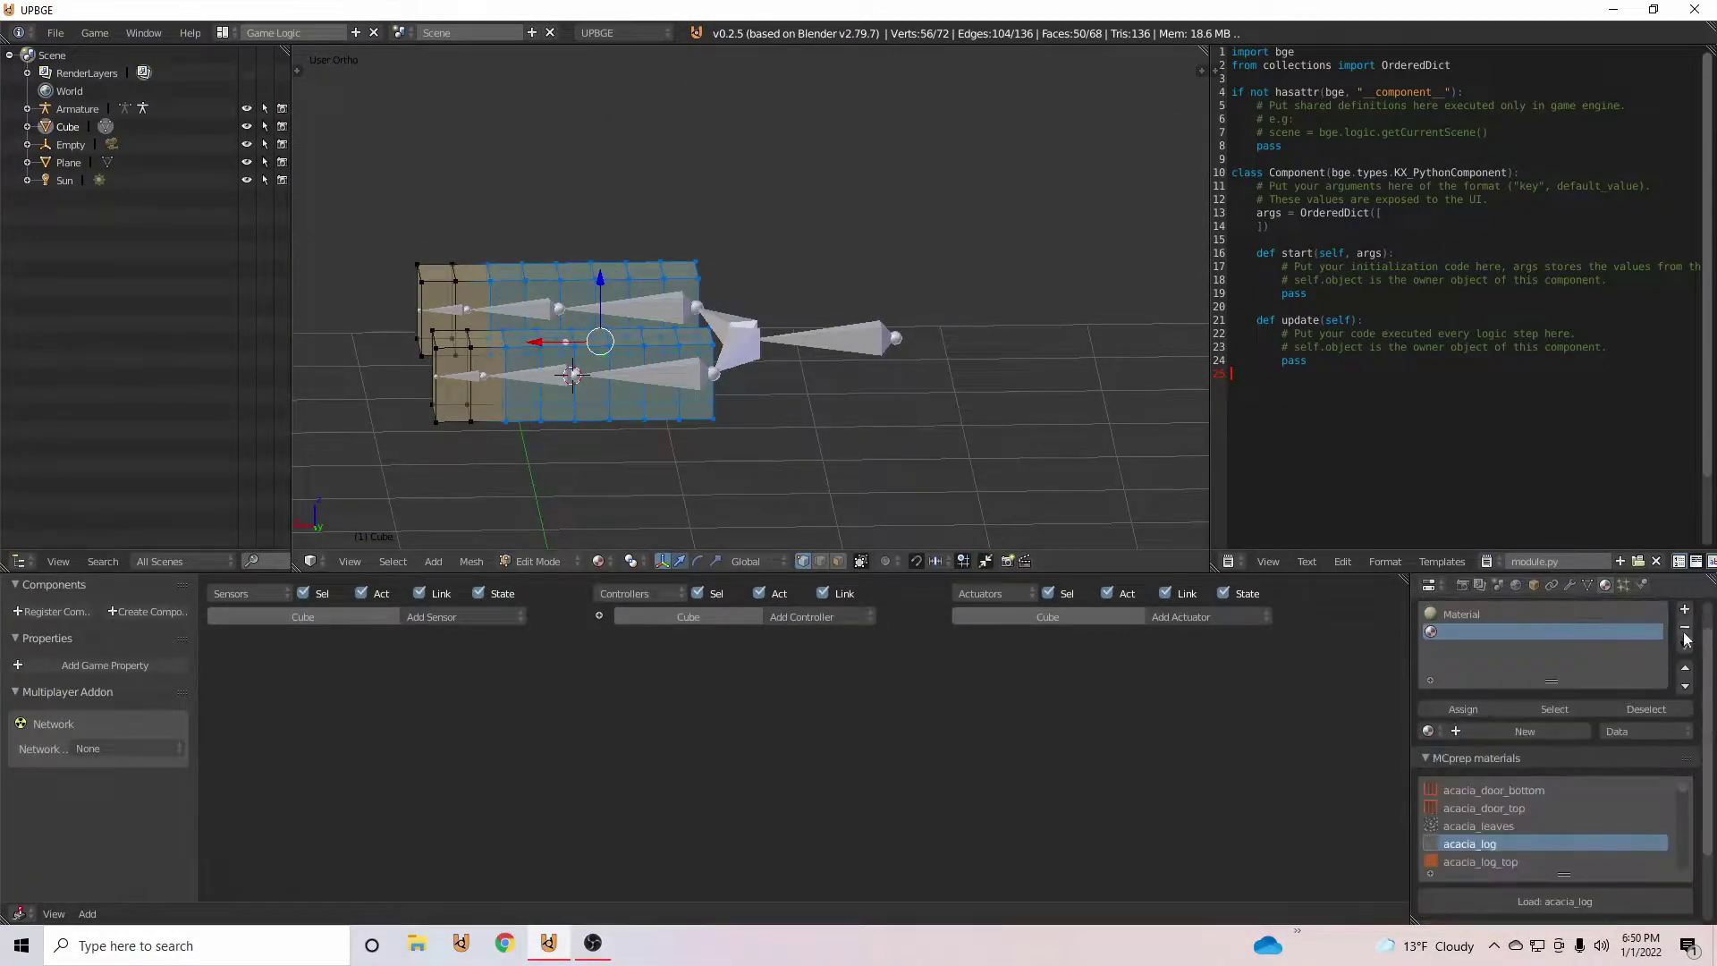
pyautogui.click(1491, 711)
pyautogui.click(1523, 731)
# Step: Make the sleeve material's diffuse color blue and lower its specular intensity, ending in object mode
pyautogui.scroll(-8, 1526, 760)
pyautogui.click(1518, 808)
pyautogui.click(1435, 608)
pyautogui.scroll(-5, 1506, 780)
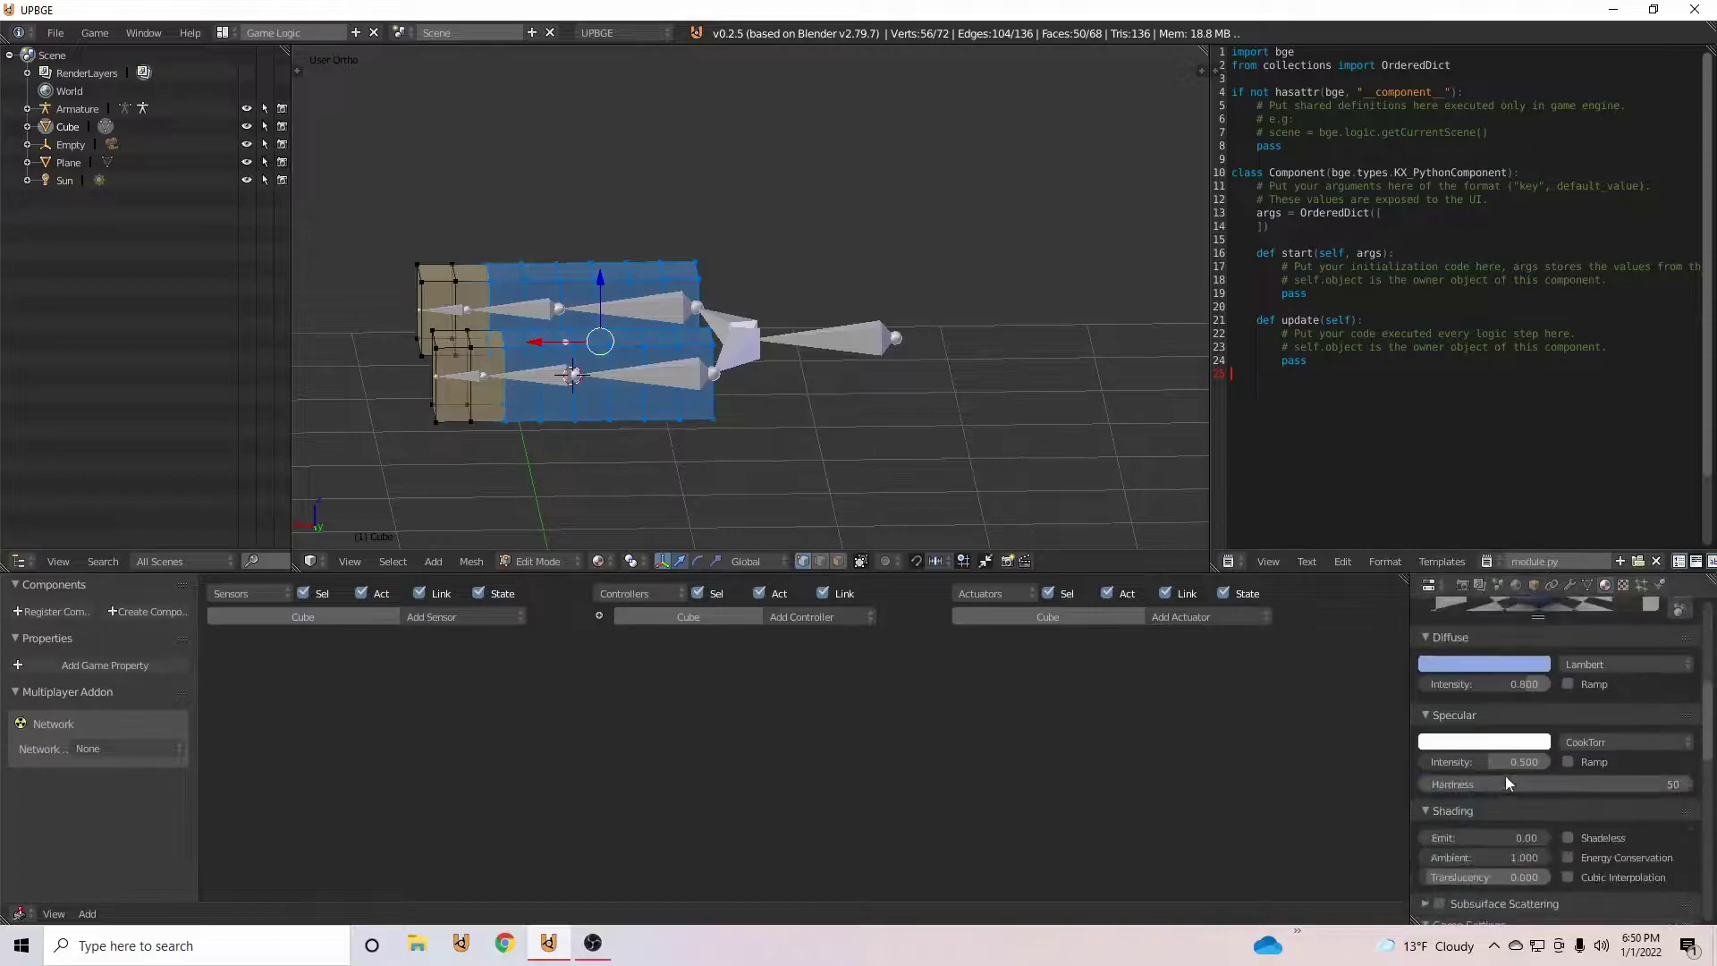
pyautogui.moveTo(1509, 728); pyautogui.dragTo(1446, 728)
pyautogui.moveTo(1707, 741); pyautogui.dragTo(1707, 881)
pyautogui.scroll(4, 1077, 444)
pyautogui.press('Tab')
# Step: Add a new image texture to the sleeve material and browse for its image file
pyautogui.moveTo(1077, 444); pyautogui.dragTo(979, 483, button='middle')
pyautogui.keyDown('shift'); pyautogui.moveTo(912, 201); pyautogui.dragTo(308, 501, button='middle'); pyautogui.keyUp('shift')
pyautogui.click(1623, 585)
pyautogui.click(1544, 763)
pyautogui.scroll(-5, 1493, 807)
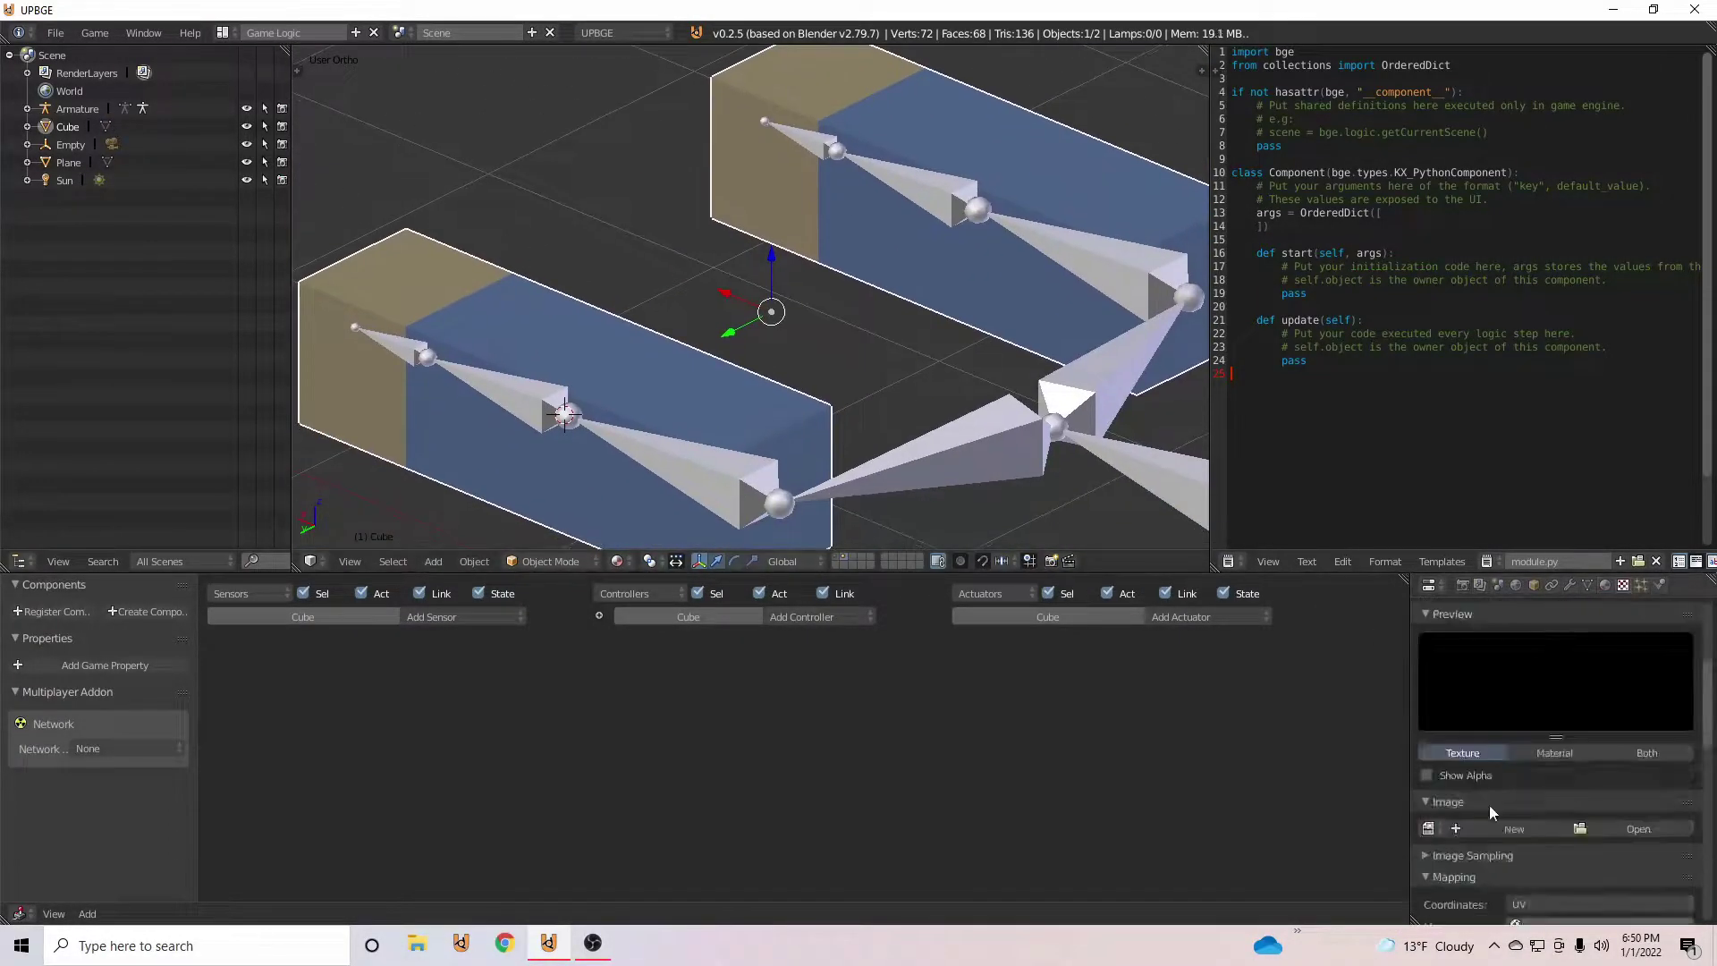
pyautogui.click(1629, 829)
pyautogui.click(82, 434)
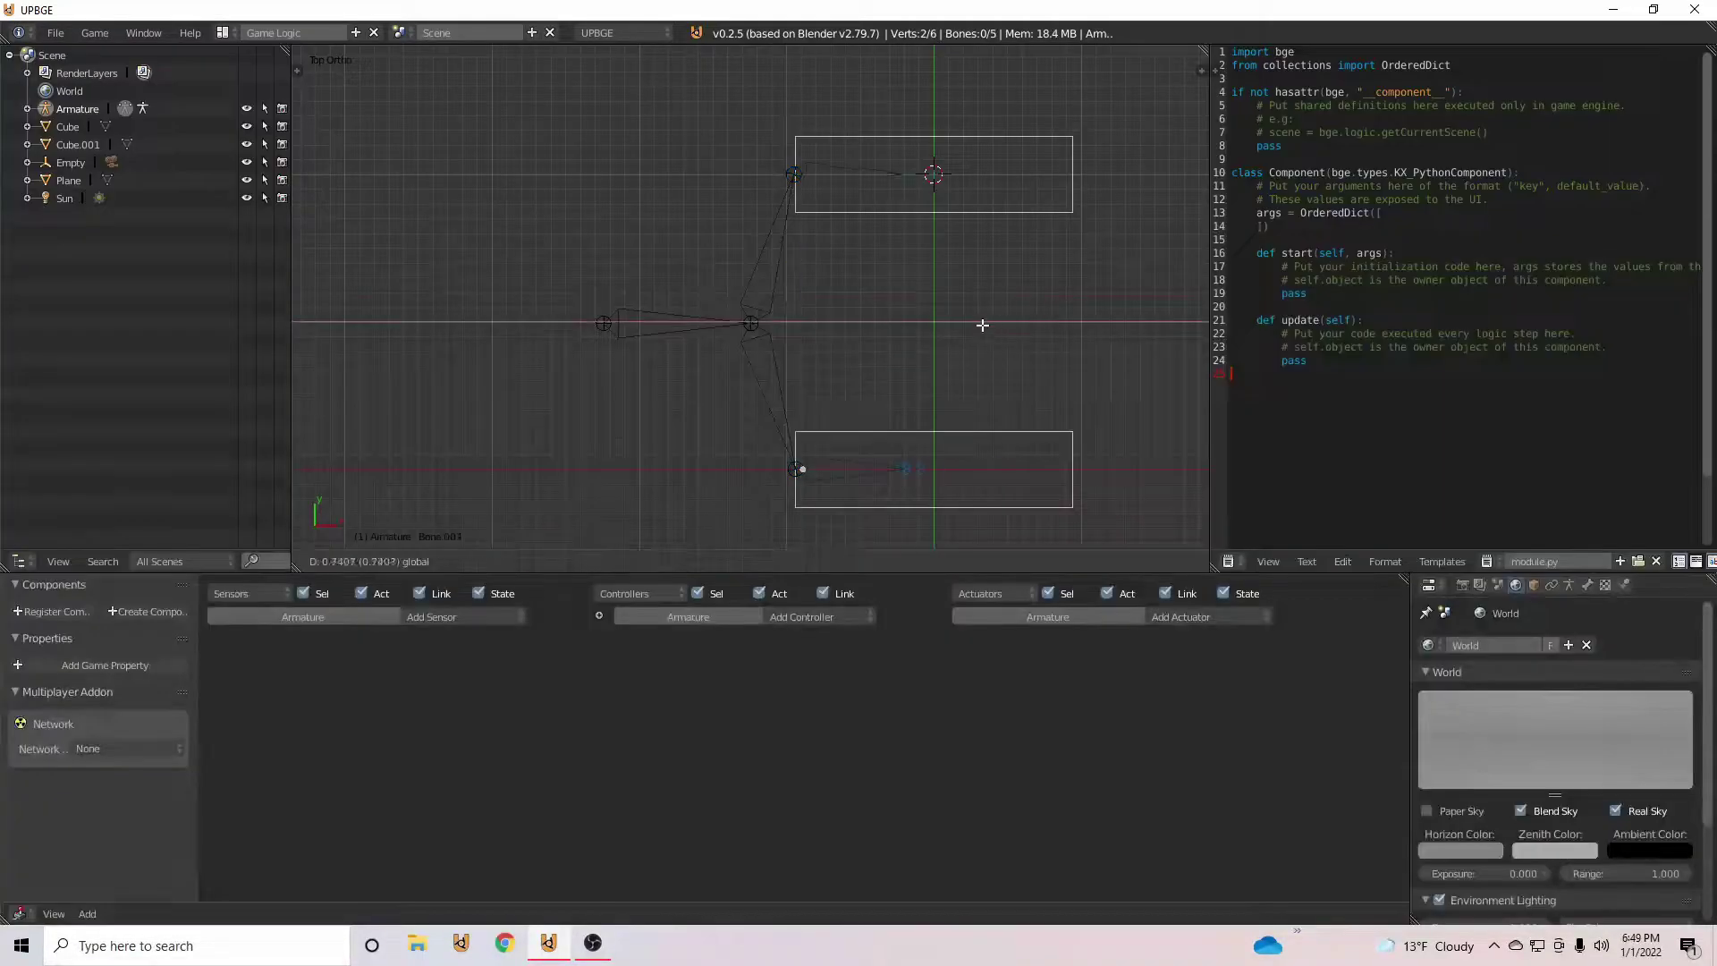
pyautogui.moveTo(1138, 320); pyautogui.dragTo(1008, 343, button='middle')
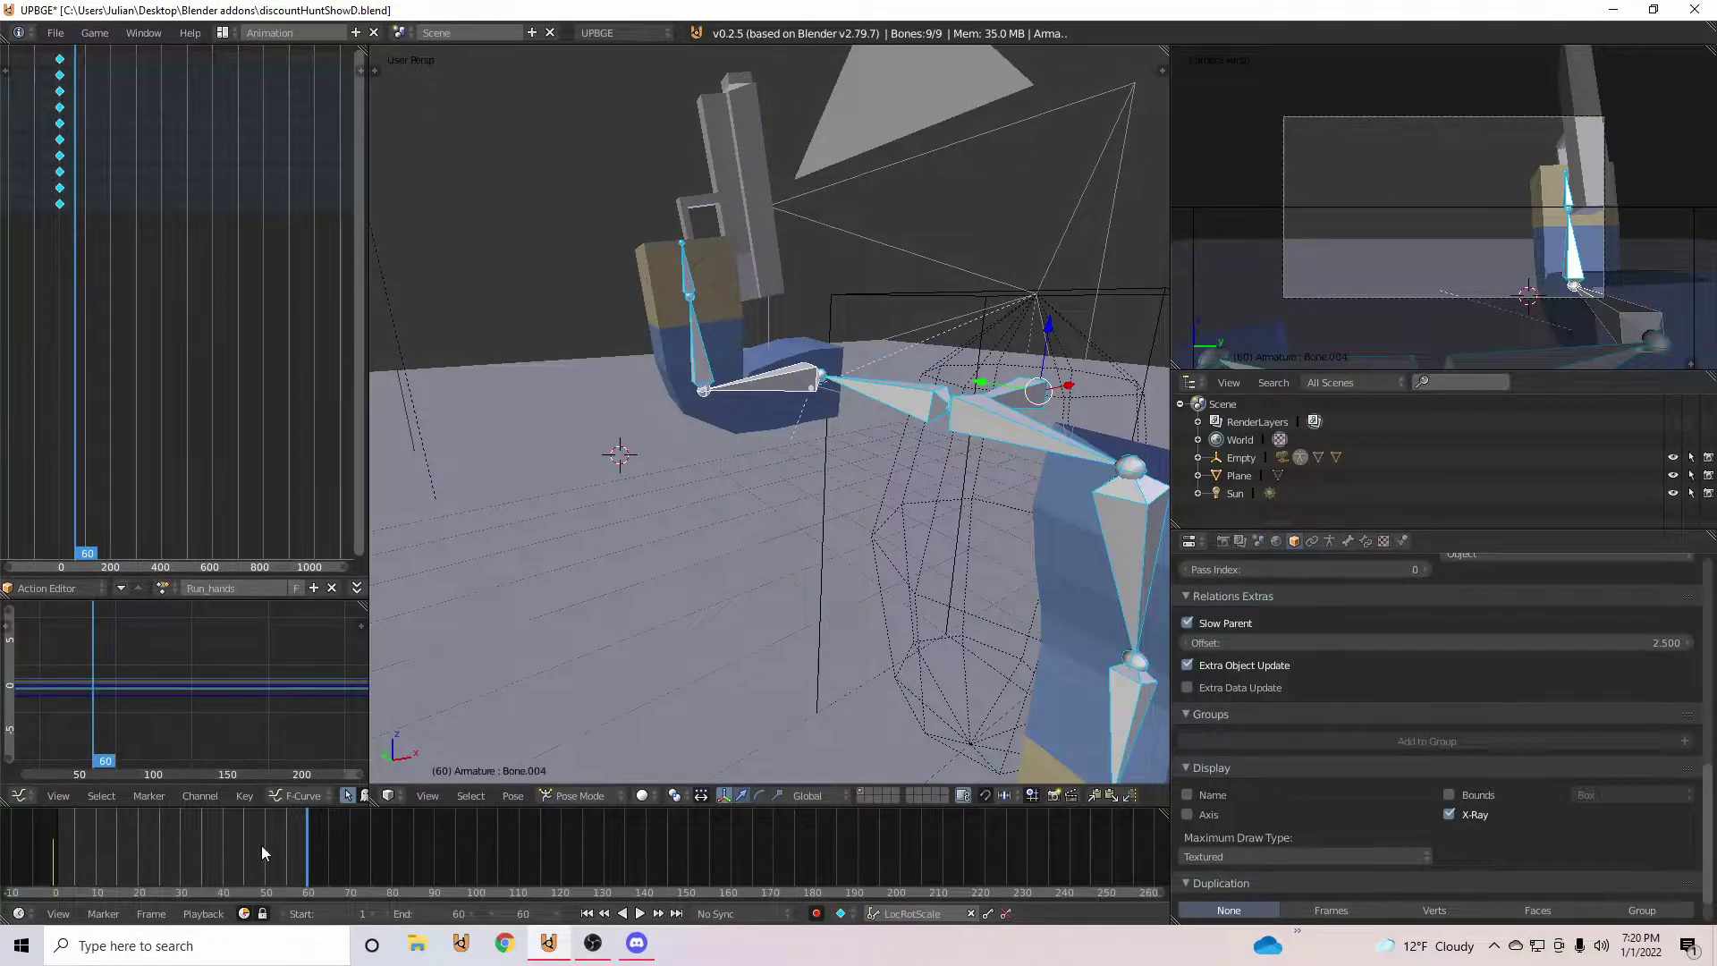
# Step: Keyframe the pose of all armature bones at frame 60 in the Run_hands action and go to frame 30
pyautogui.click(180, 841)
pyautogui.press('i')
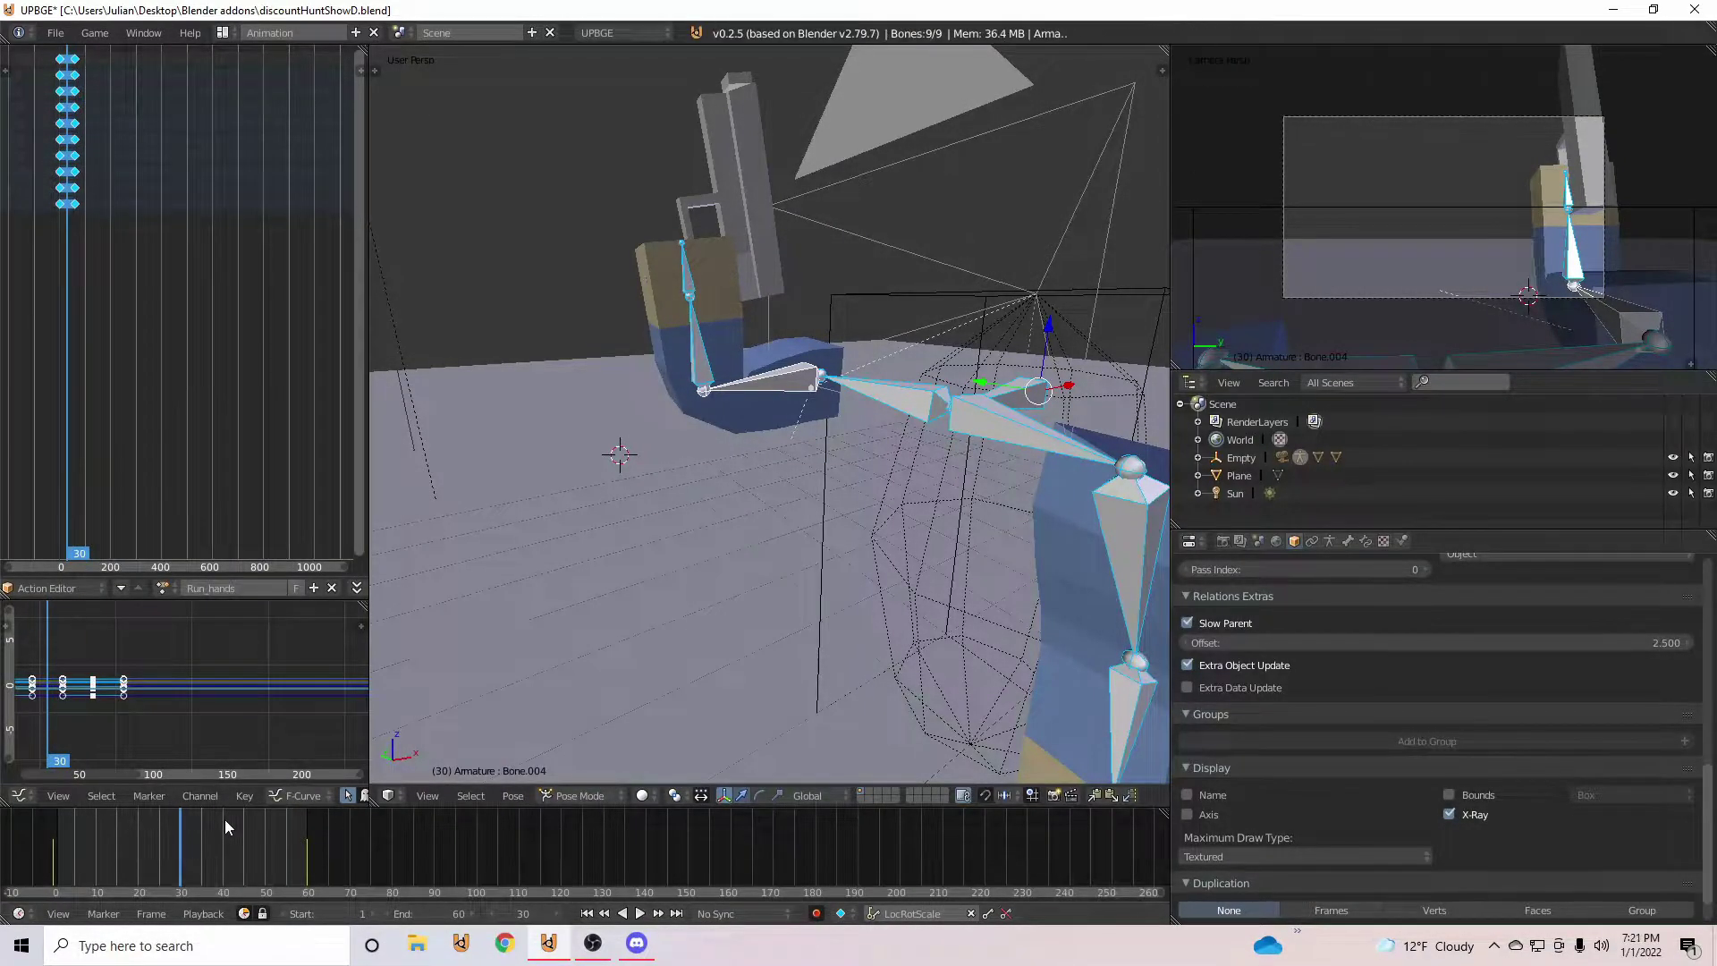
# Step: At frame 30, rotate the pistol arm's upper bone and forearm bone about the Y axis
pyautogui.rightClick(794, 381)
pyautogui.moveTo(921, 420); pyautogui.dragTo(883, 406, button='middle')
pyautogui.press('r')
pyautogui.rightClick(936, 357)
pyautogui.press('r')
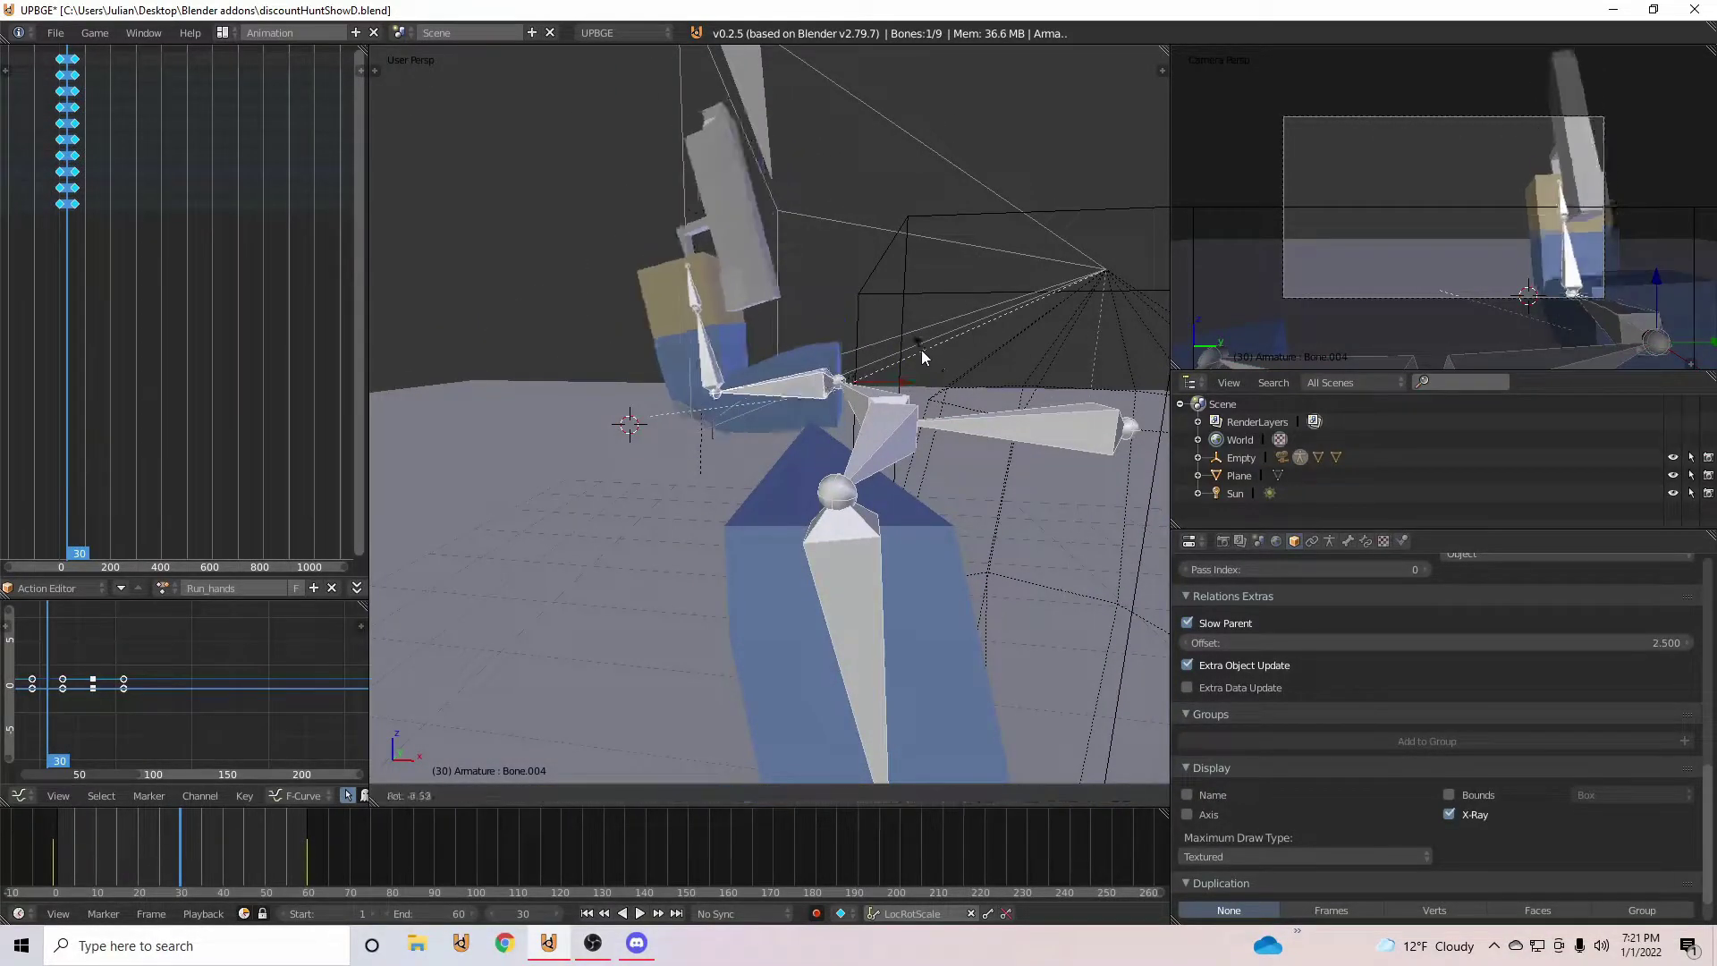
pyautogui.press('y')
pyautogui.click(902, 336)
pyautogui.rightClick(701, 410)
pyautogui.press('r')
pyautogui.press('y')
pyautogui.click(696, 340)
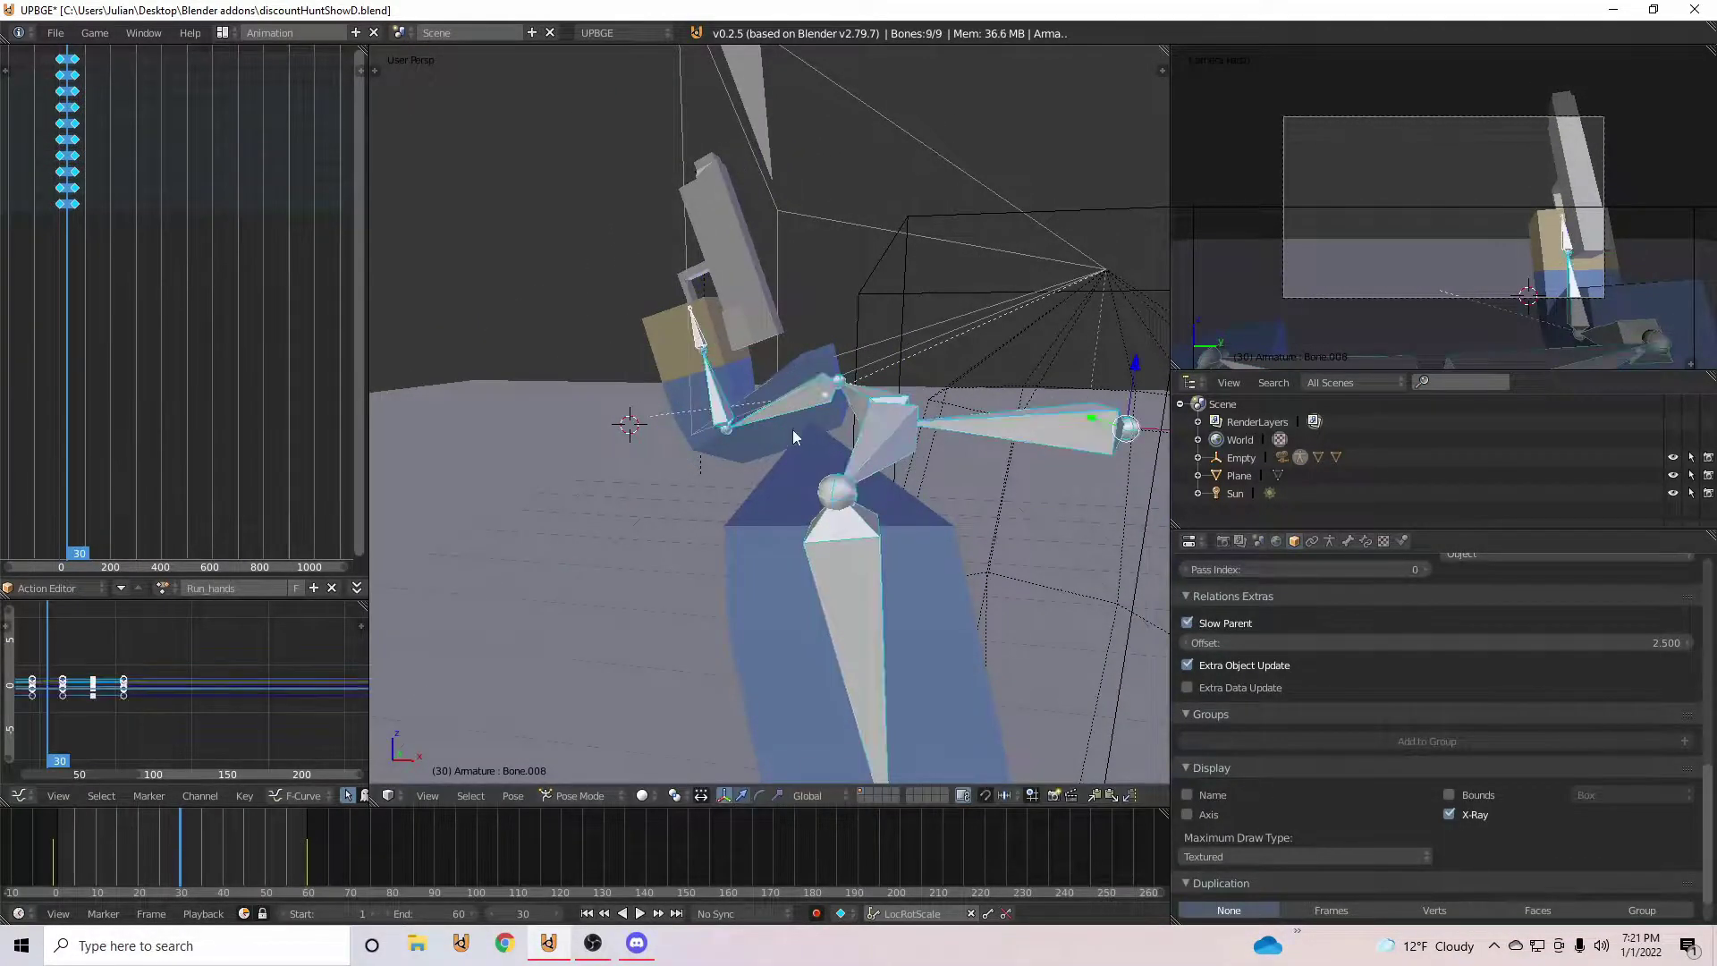
# Step: Rotate the empty arm's upper bone about the Y axis at frame 30 to swing it forward
pyautogui.scroll(-4, 795, 436)
pyautogui.rightClick(812, 523)
pyautogui.press('r')
pyautogui.press('y')
pyautogui.click(679, 608)
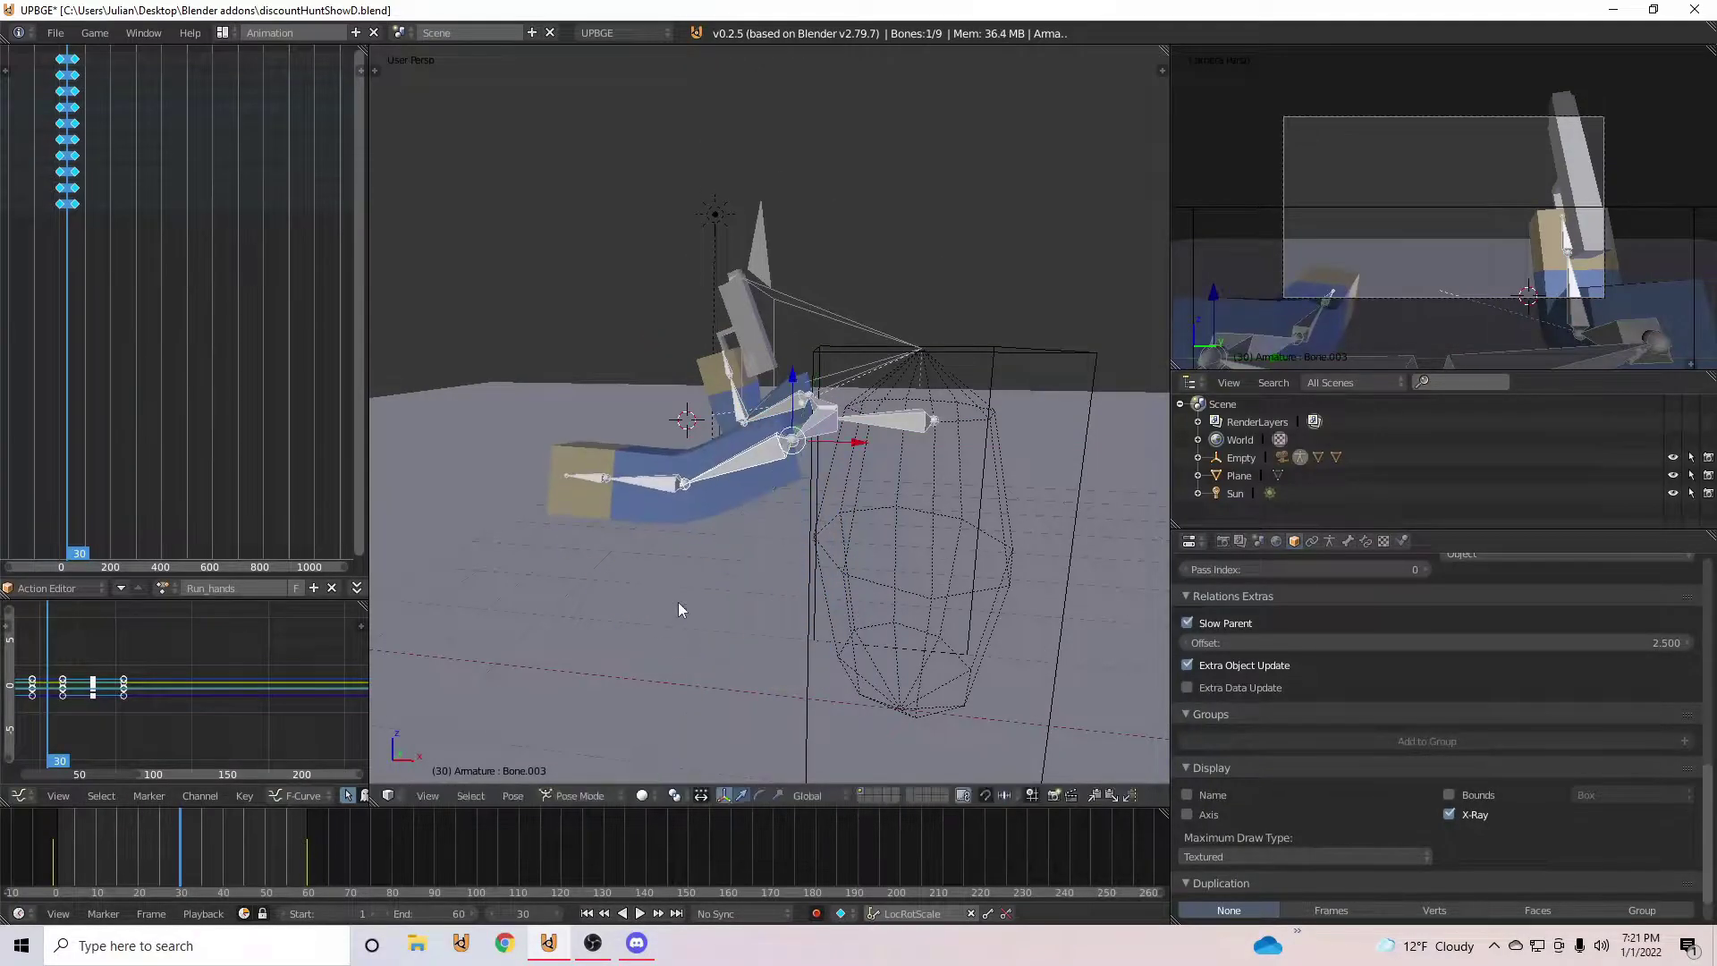
# Step: Review the armature's saved actions in the Action Editor's action list
pyautogui.click(164, 589)
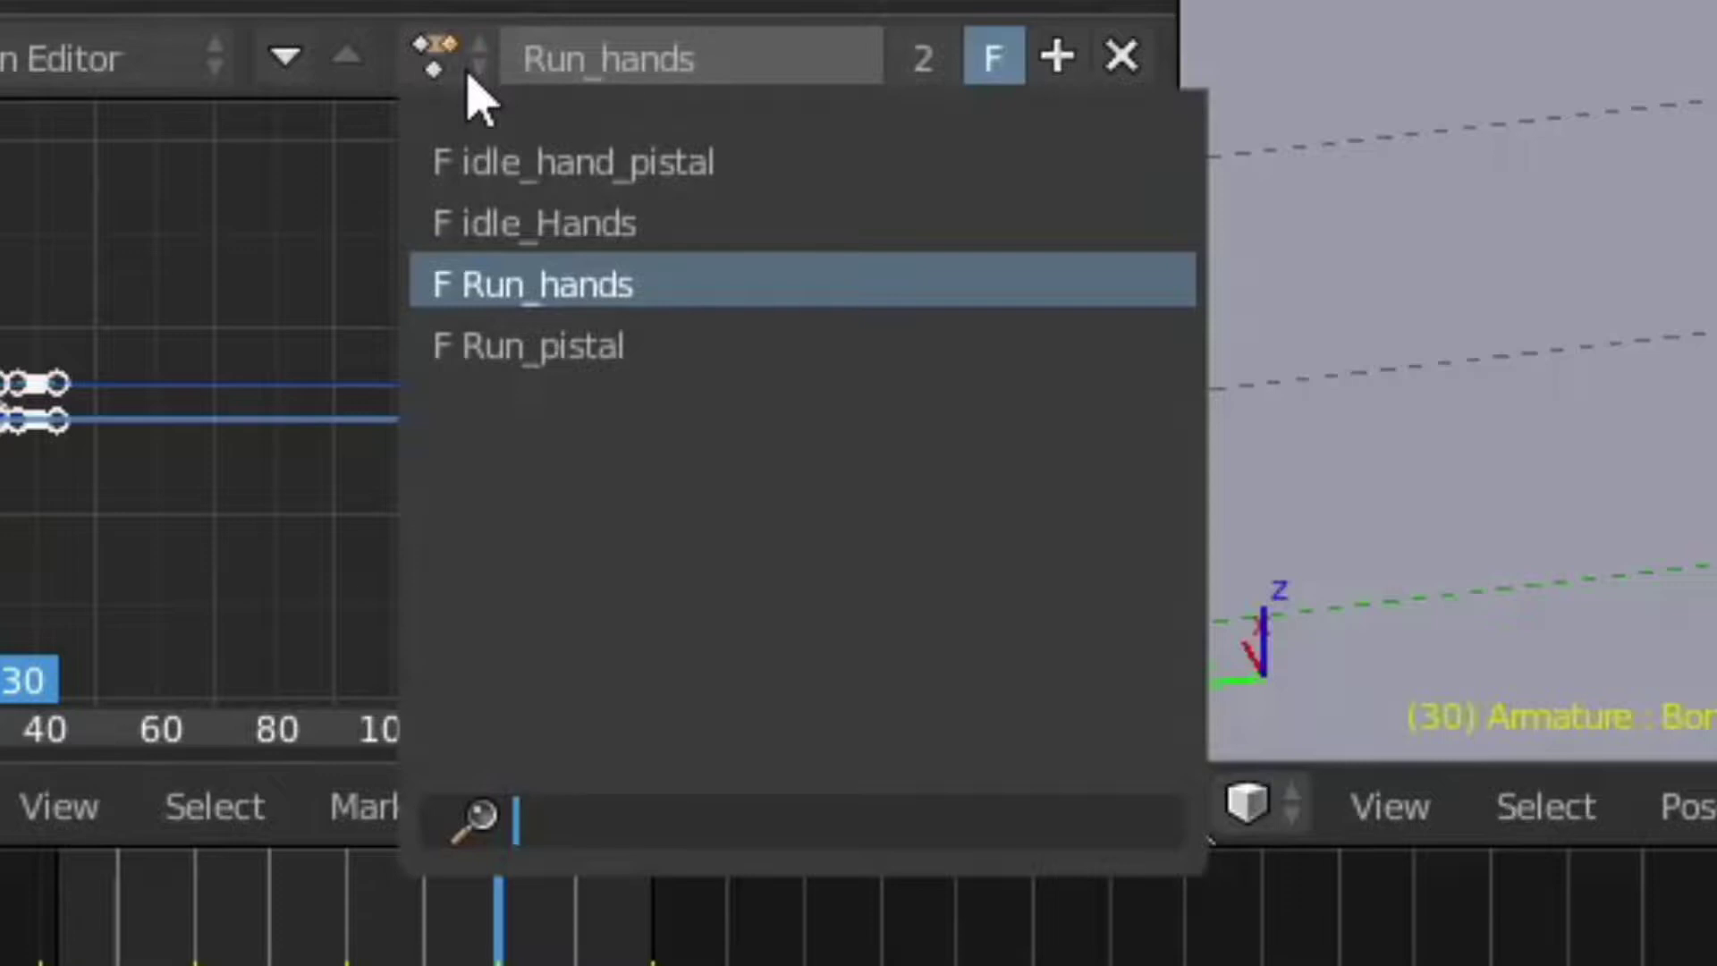
pyautogui.click(720, 57)
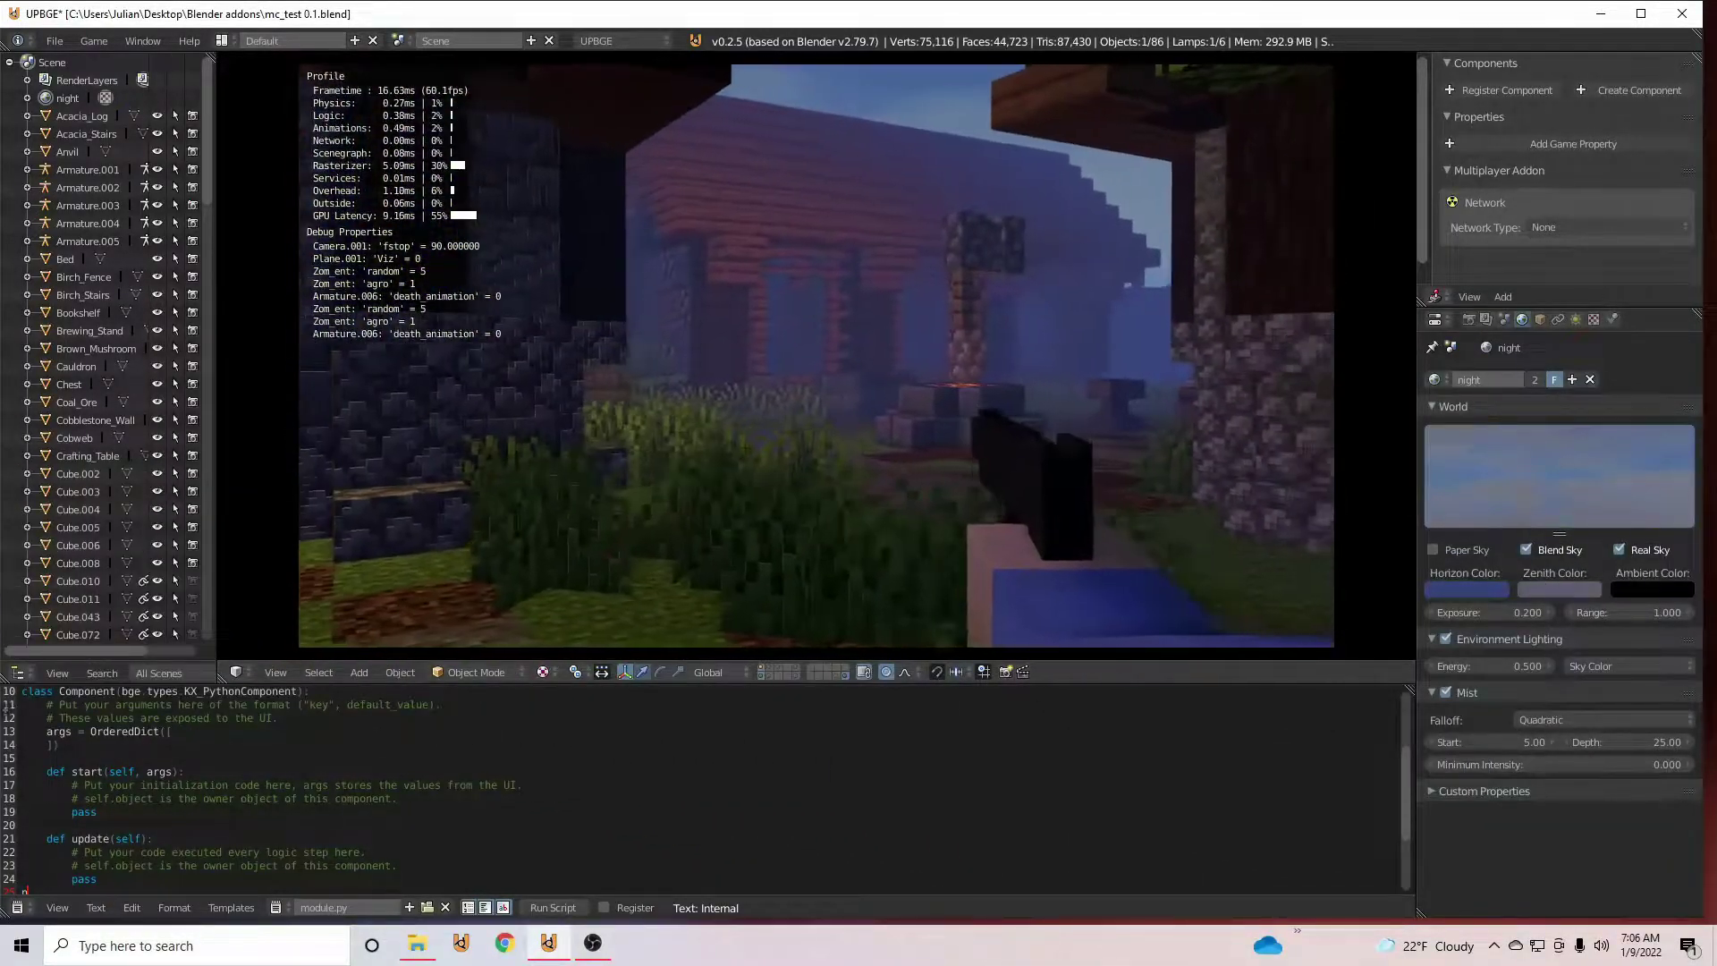
# Step: Play-test the night version of the village by walking past the buildings and grass
pyautogui.press('w')
pyautogui.press('w')
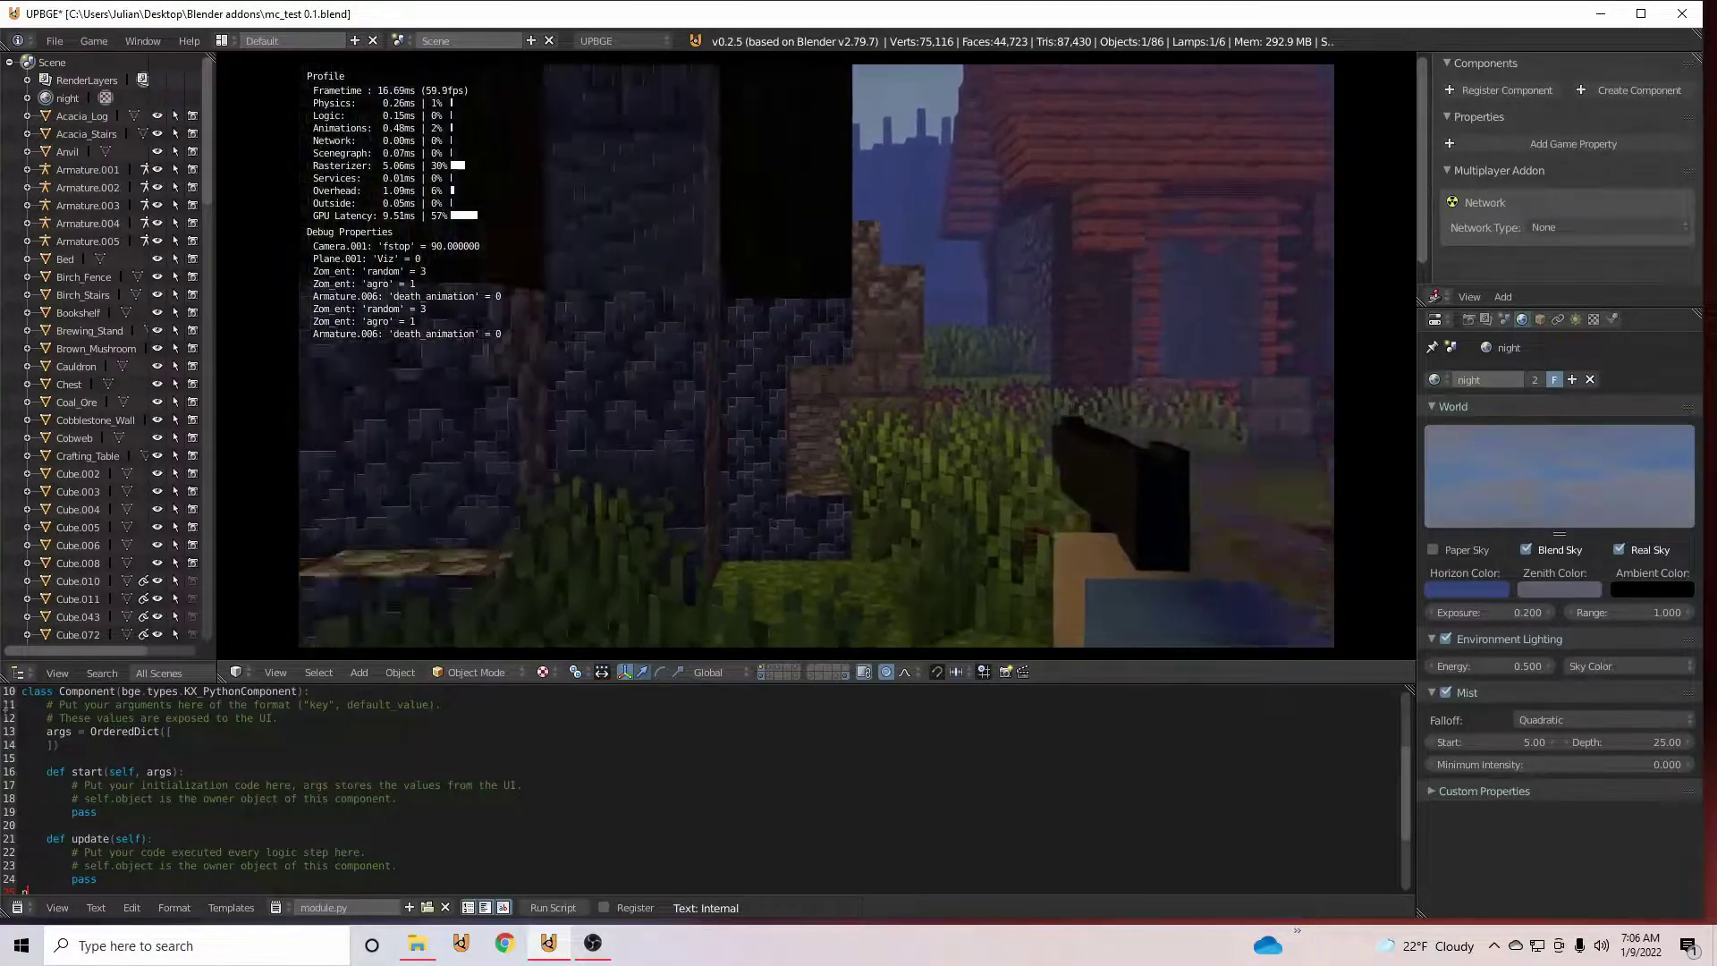
pyautogui.press('w')
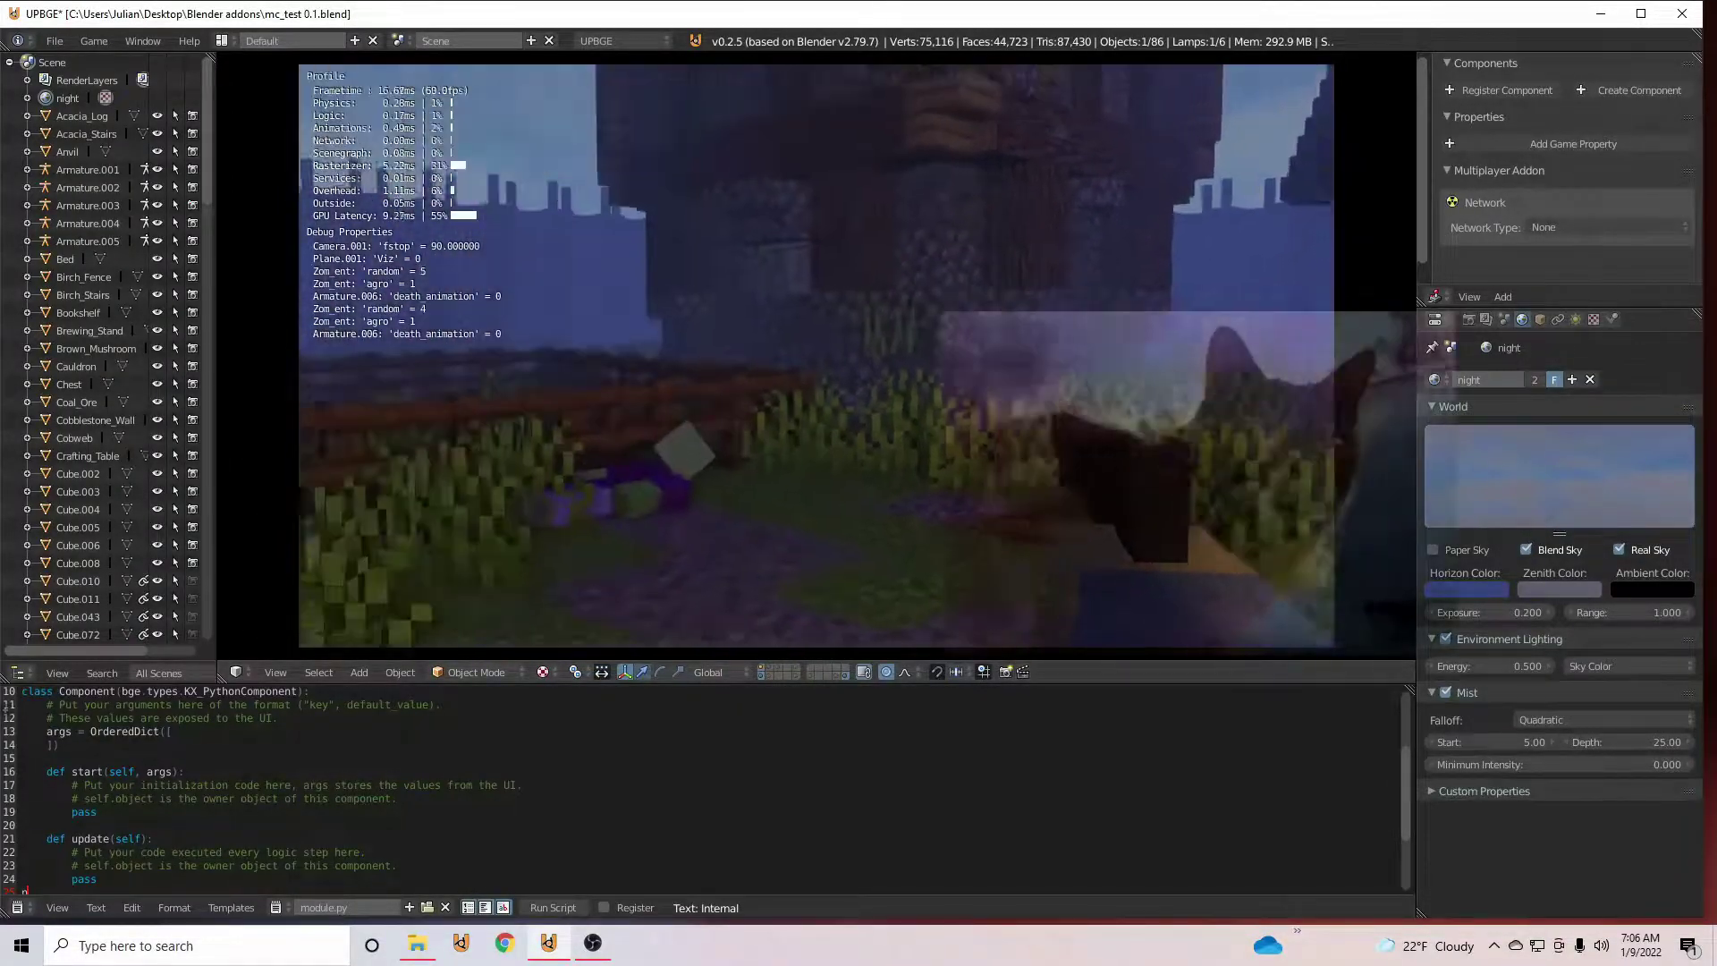
pyautogui.press('w')
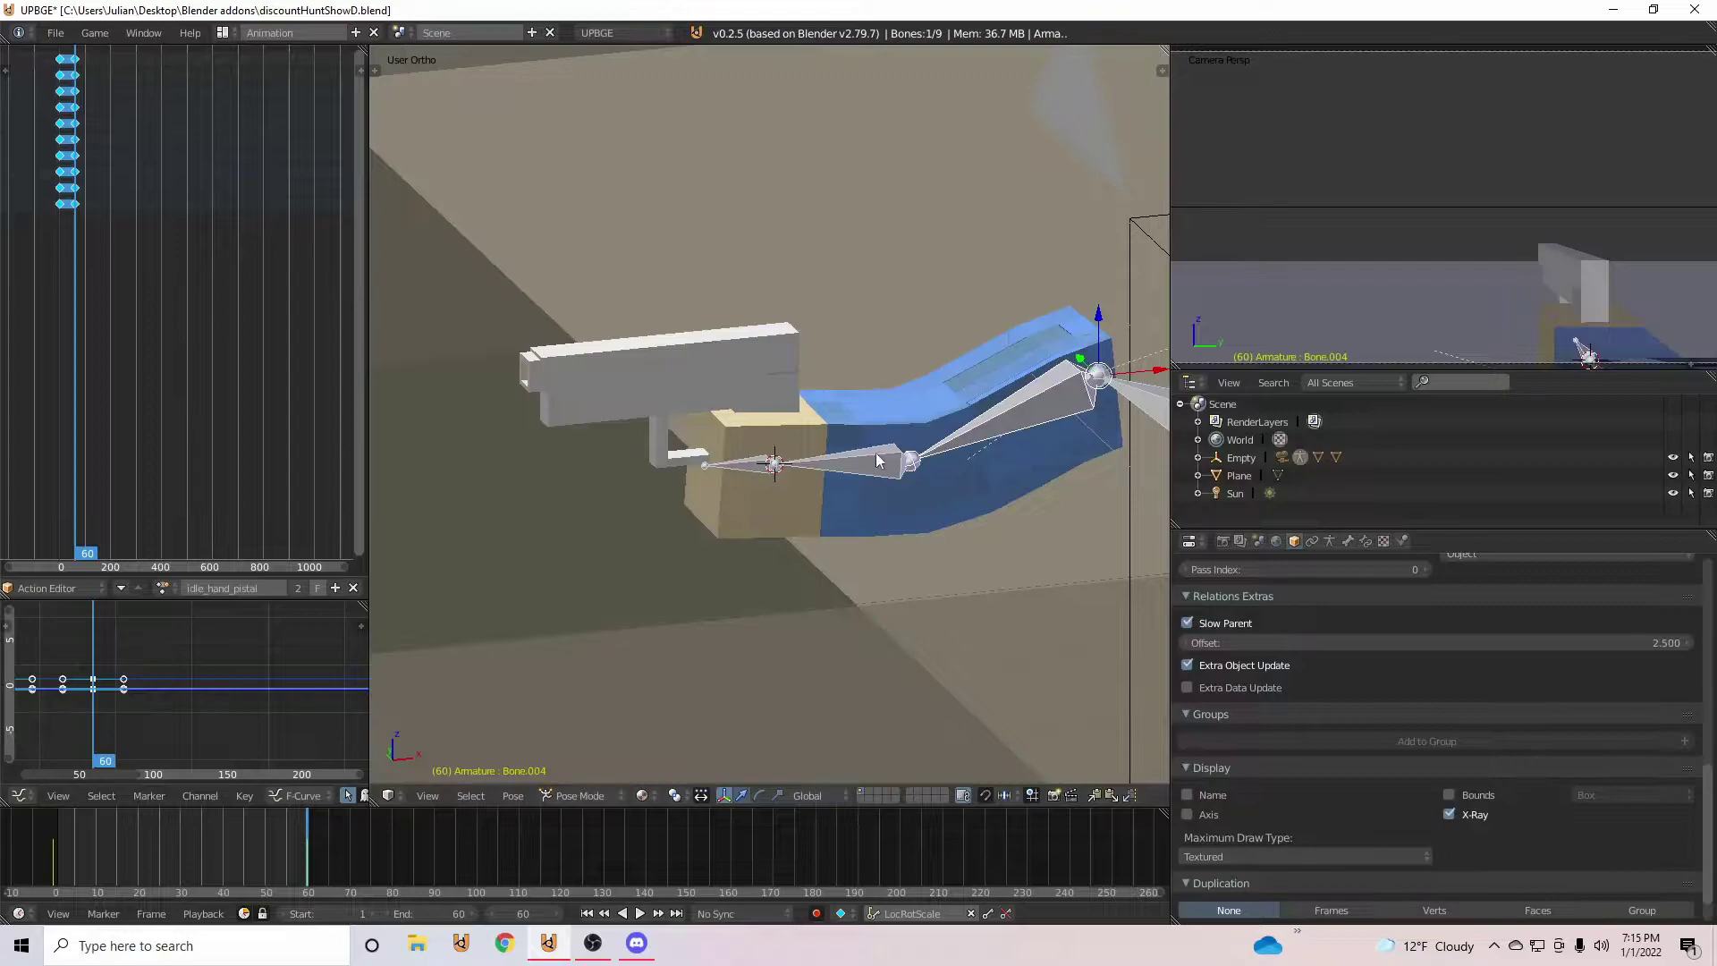
# Step: In the idle_hand_pistal action at frame 30, rotate the pistol arm's upper bone slightly about its local X axis
pyautogui.moveTo(877, 460); pyautogui.dragTo(759, 438, button='middle')
pyautogui.scroll(-3, 759, 439)
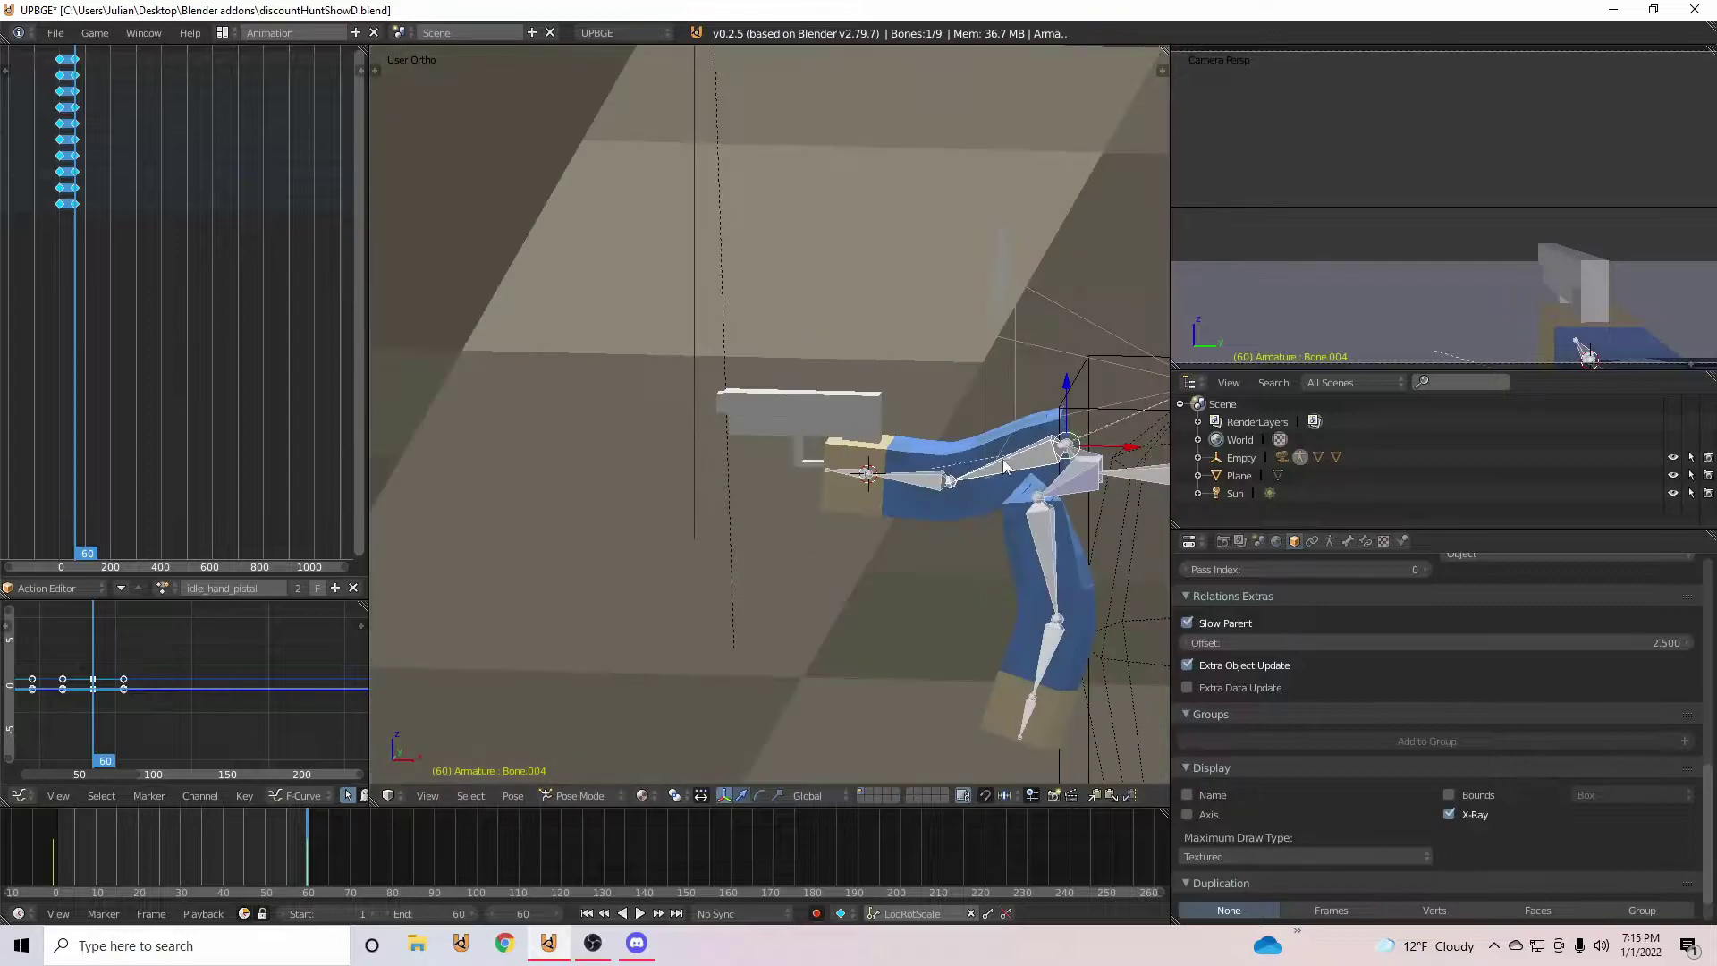
pyautogui.scroll(1, 758, 438)
pyautogui.moveTo(1002, 626); pyautogui.dragTo(1017, 556, button='middle')
pyautogui.press('r')
pyautogui.press('x')
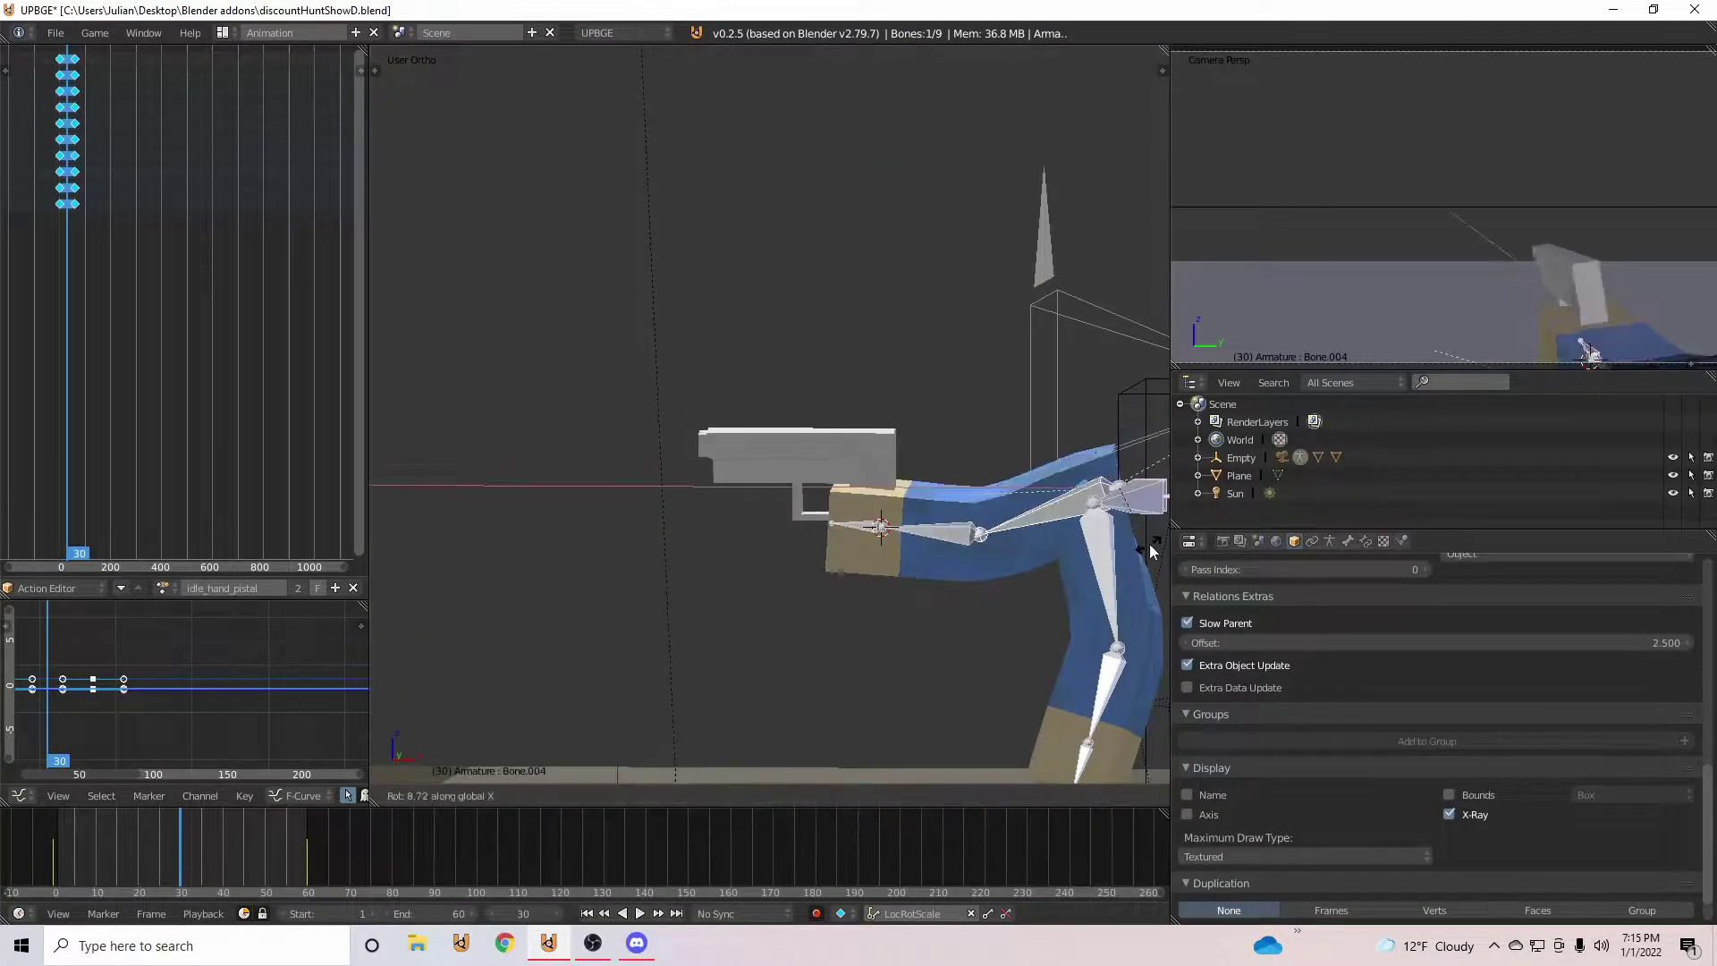
pyautogui.press('x')
pyautogui.click(1127, 544)
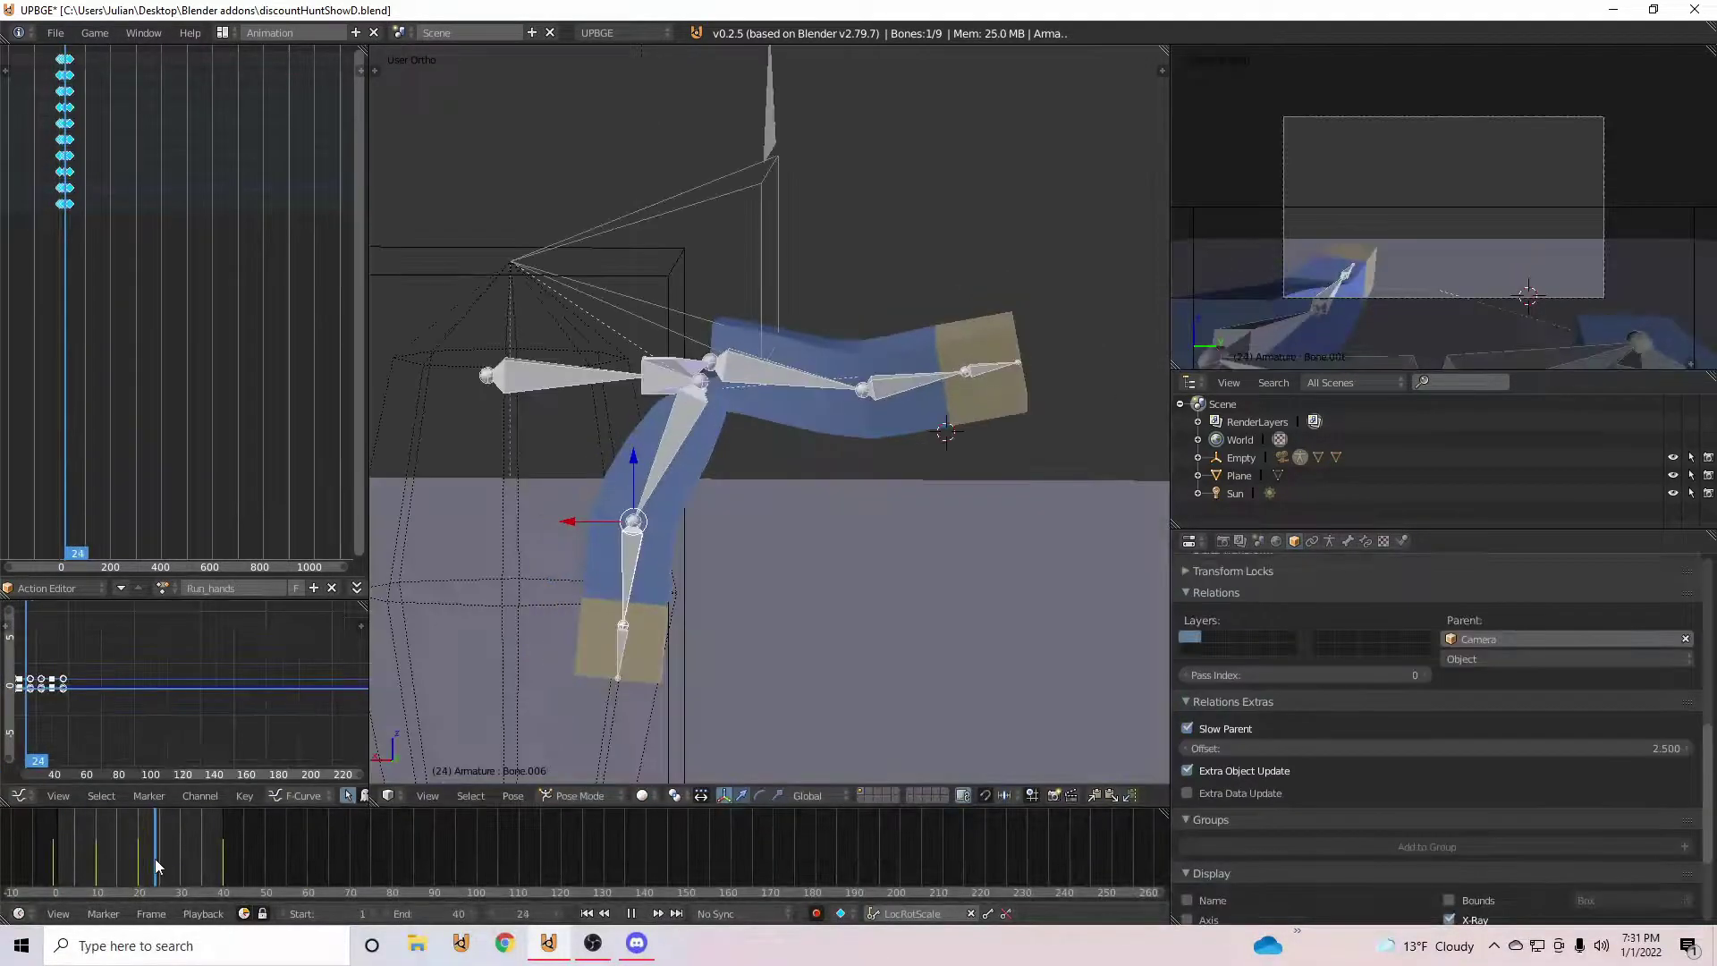
# Step: In the Run_hands action, rotate the selected forearm bone at frame 30, keyframe it and go to frame 40
pyautogui.moveTo(155, 859); pyautogui.dragTo(181, 868)
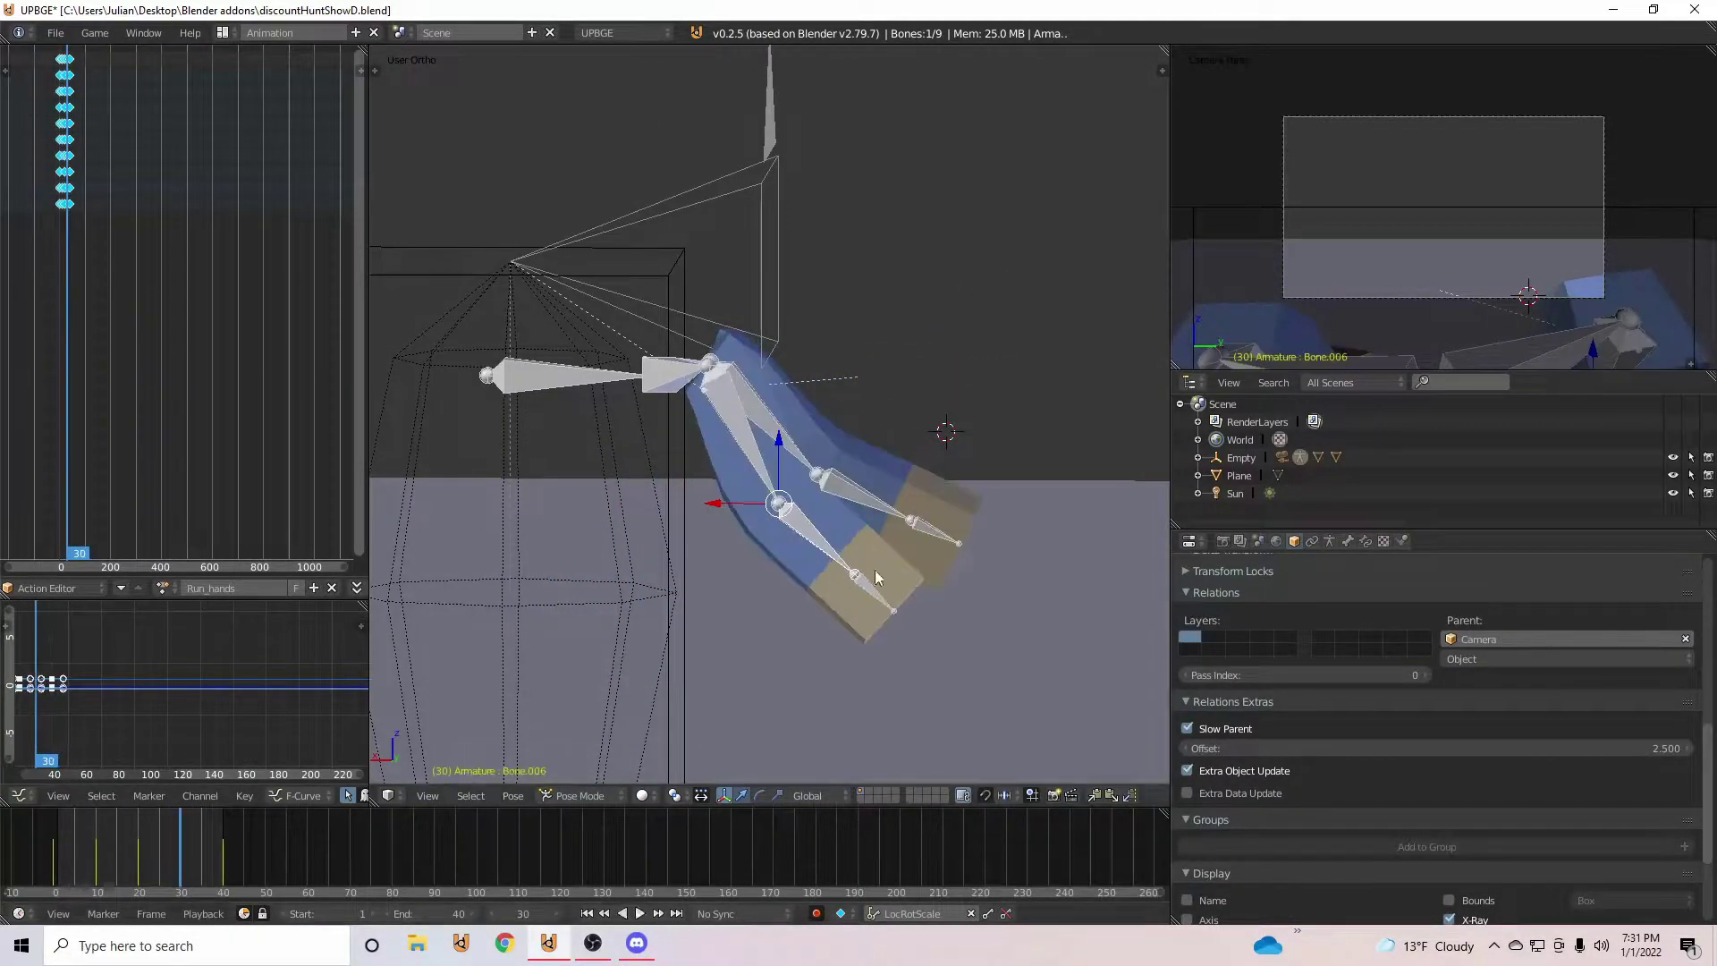
pyautogui.press('r')
pyautogui.click(914, 545)
pyautogui.press('i')
pyautogui.click(223, 858)
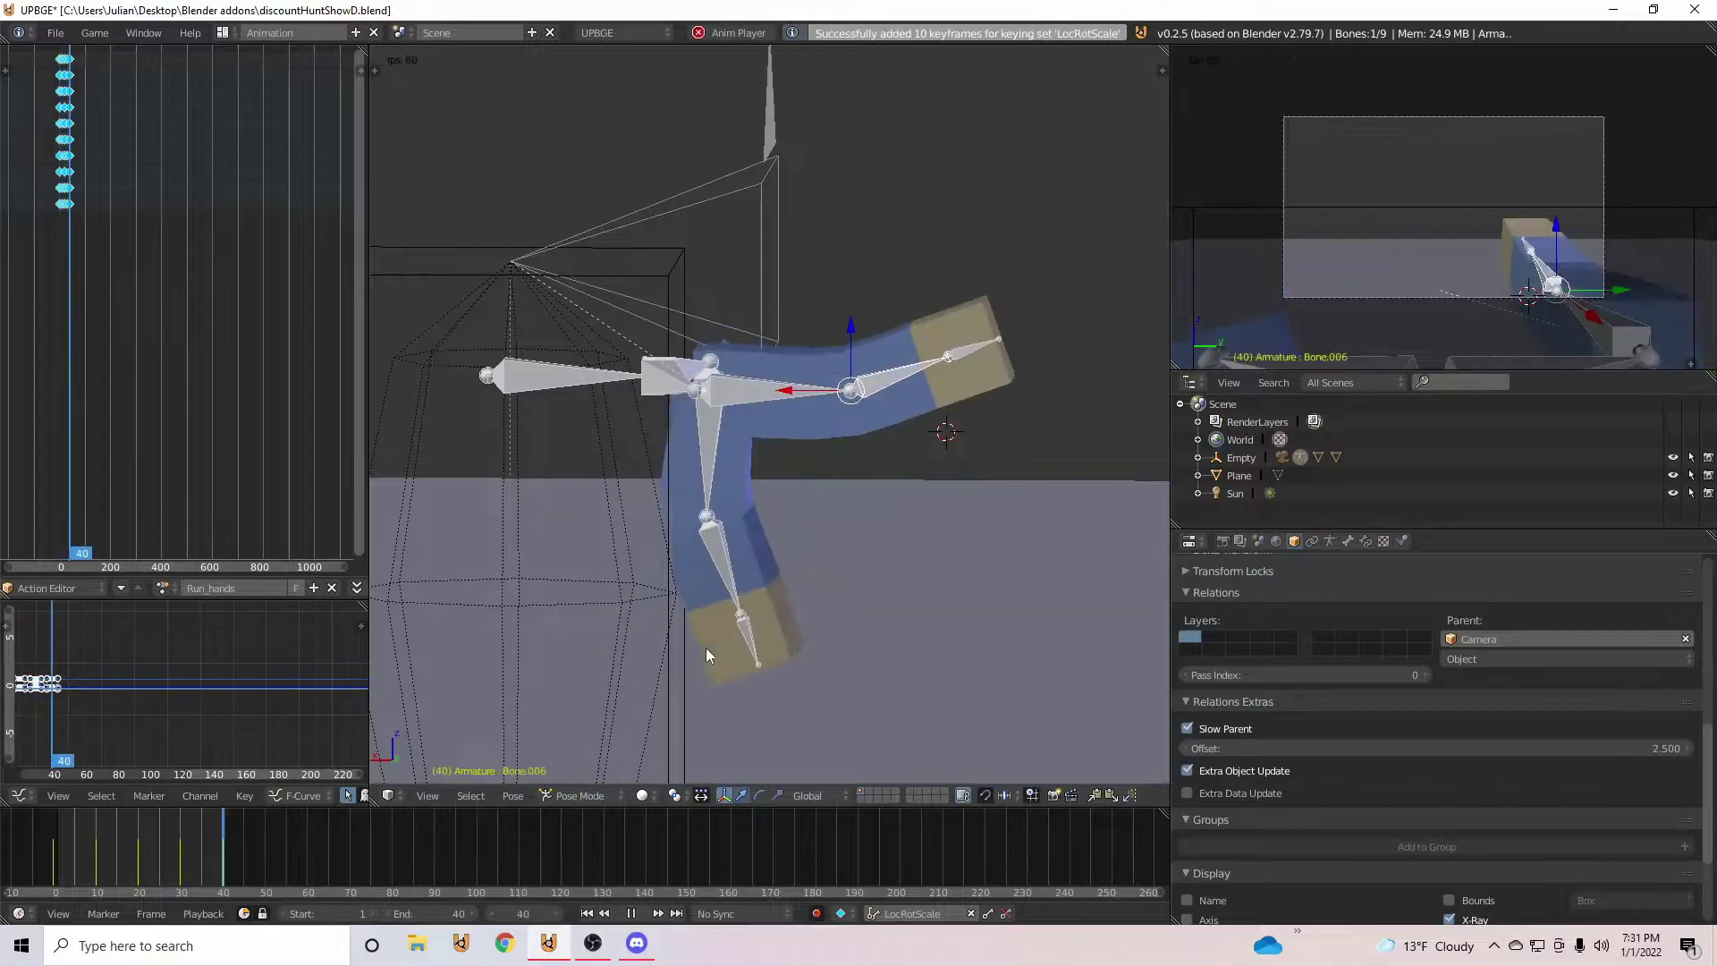
# Step: Play back the Run_hands action, then rotate and keyframe one arm's hand bone at frame 30 to refine the run cycle
pyautogui.moveTo(705, 648); pyautogui.dragTo(603, 645, button='middle')
pyautogui.hotkey('alt', 'a')
pyautogui.click(97, 855)
pyautogui.moveTo(921, 622); pyautogui.dragTo(721, 592, button='middle')
pyautogui.rightClick(694, 651)
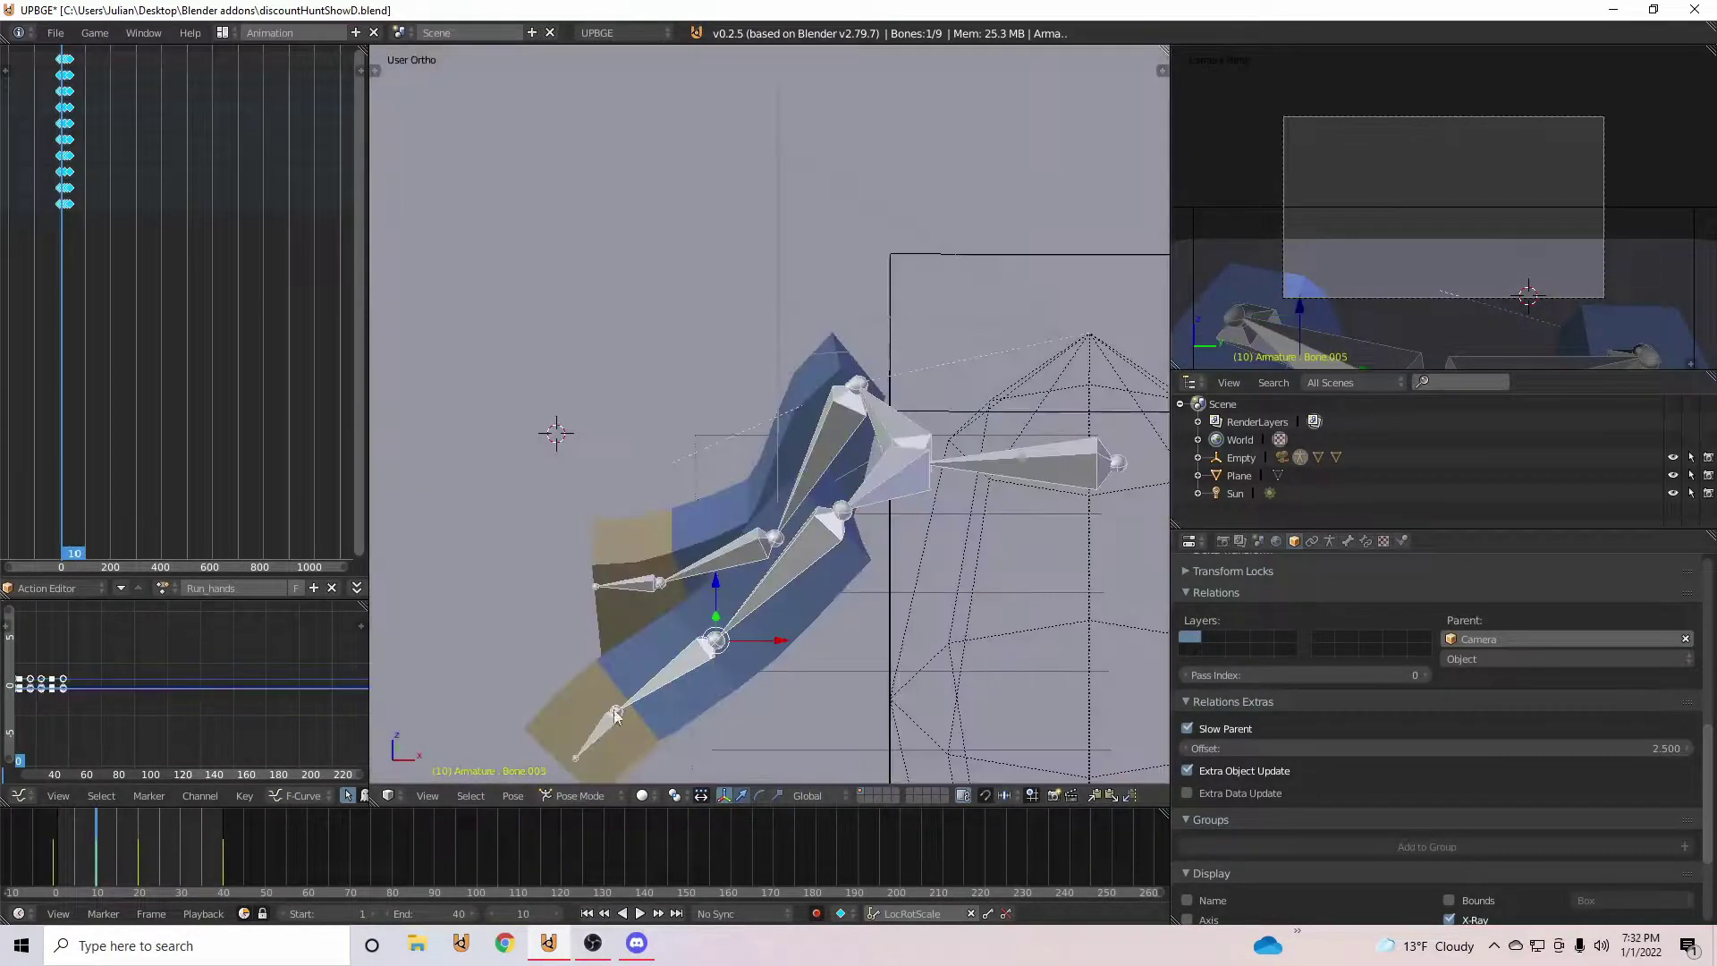
pyautogui.moveTo(97, 854); pyautogui.dragTo(181, 866)
pyautogui.hotkey('alt', 'a')
pyautogui.press('r')
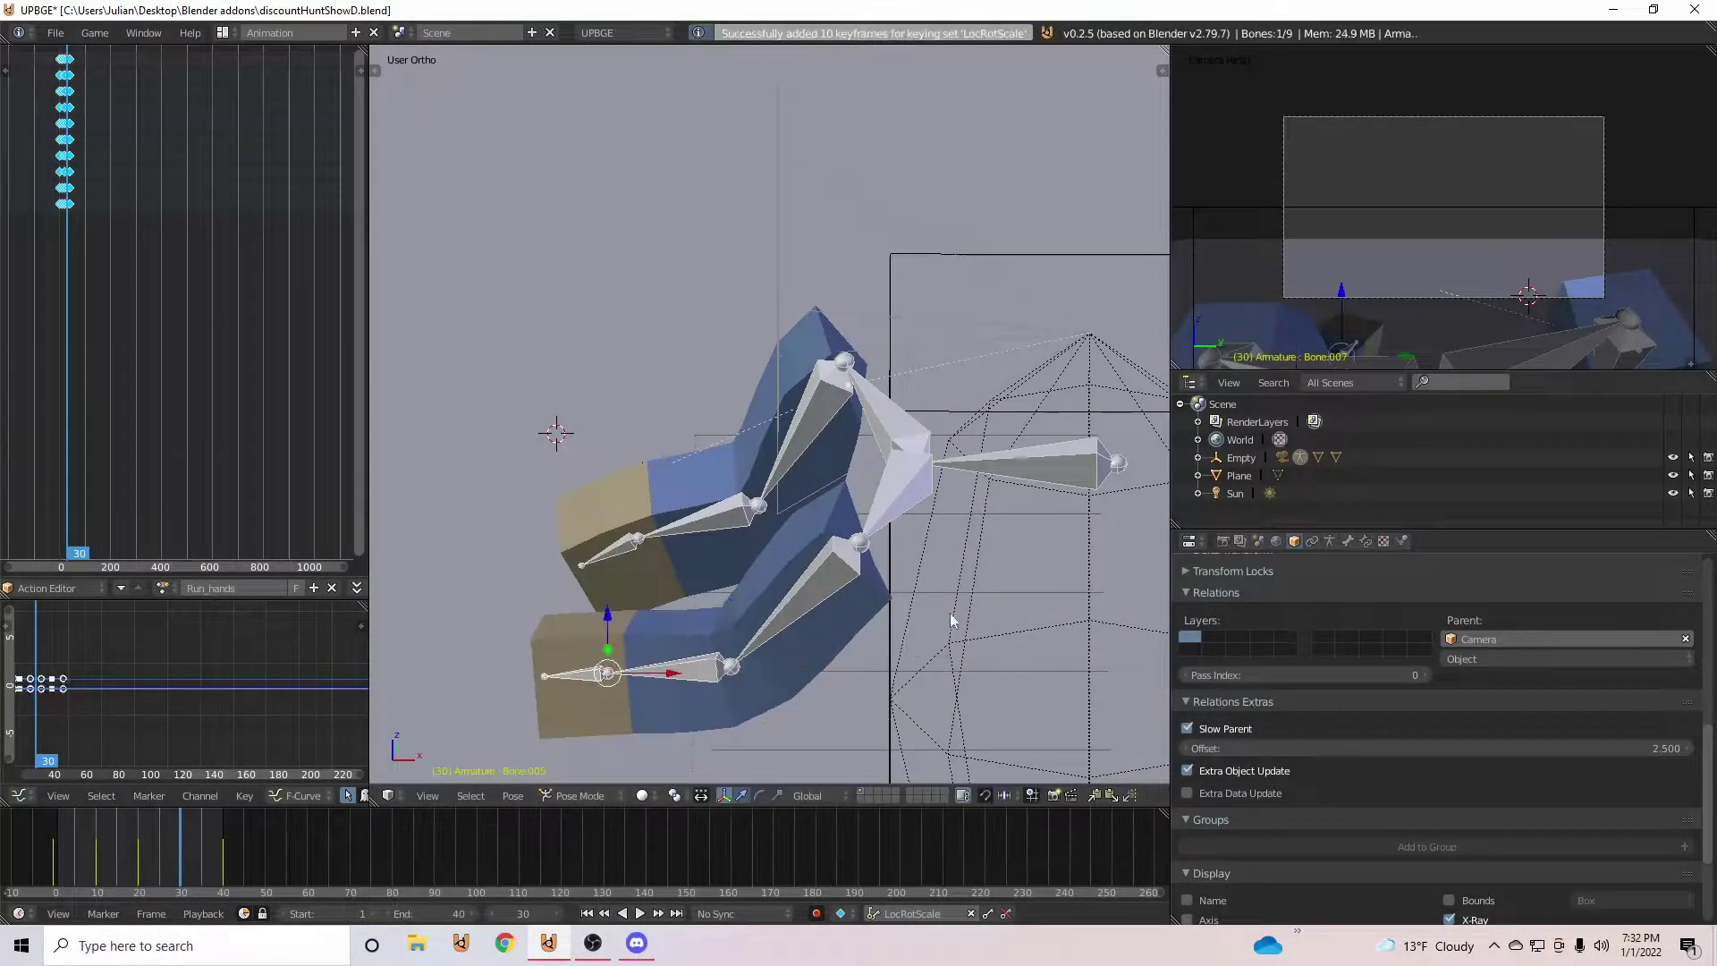
pyautogui.hotkey('alt', 'a')
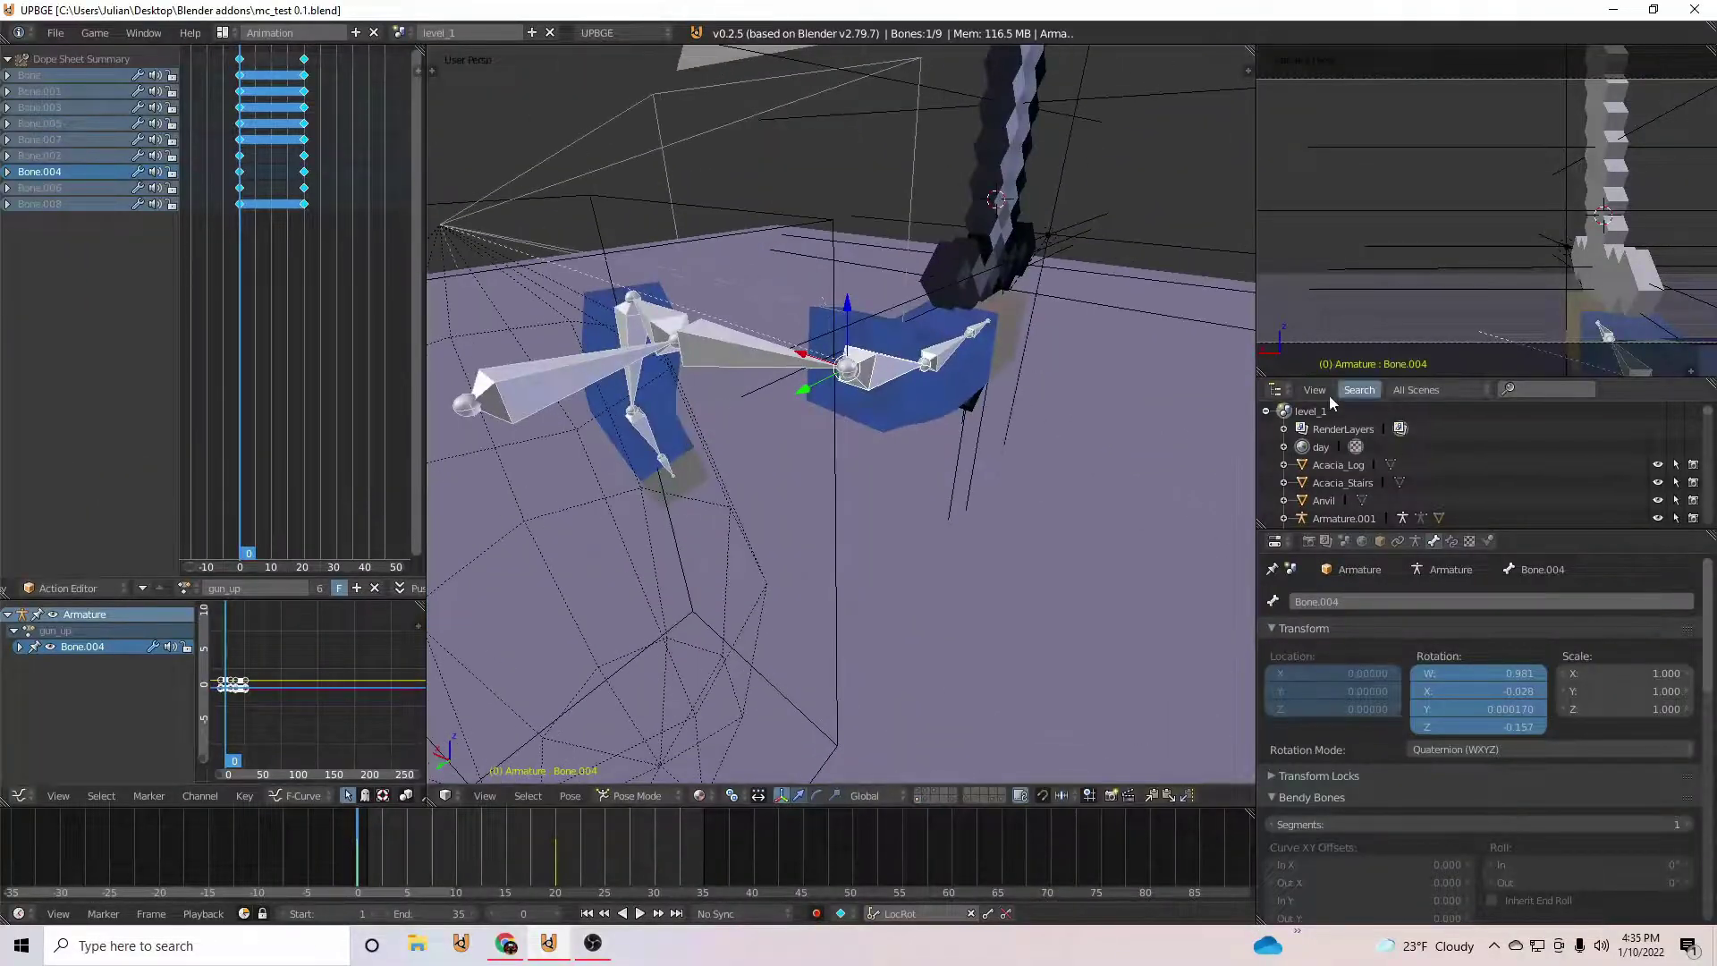
# Step: Create a new action from the gun_up action and name it Sword_ATK_1
pyautogui.click(356, 588)
pyautogui.doubleClick(244, 588)
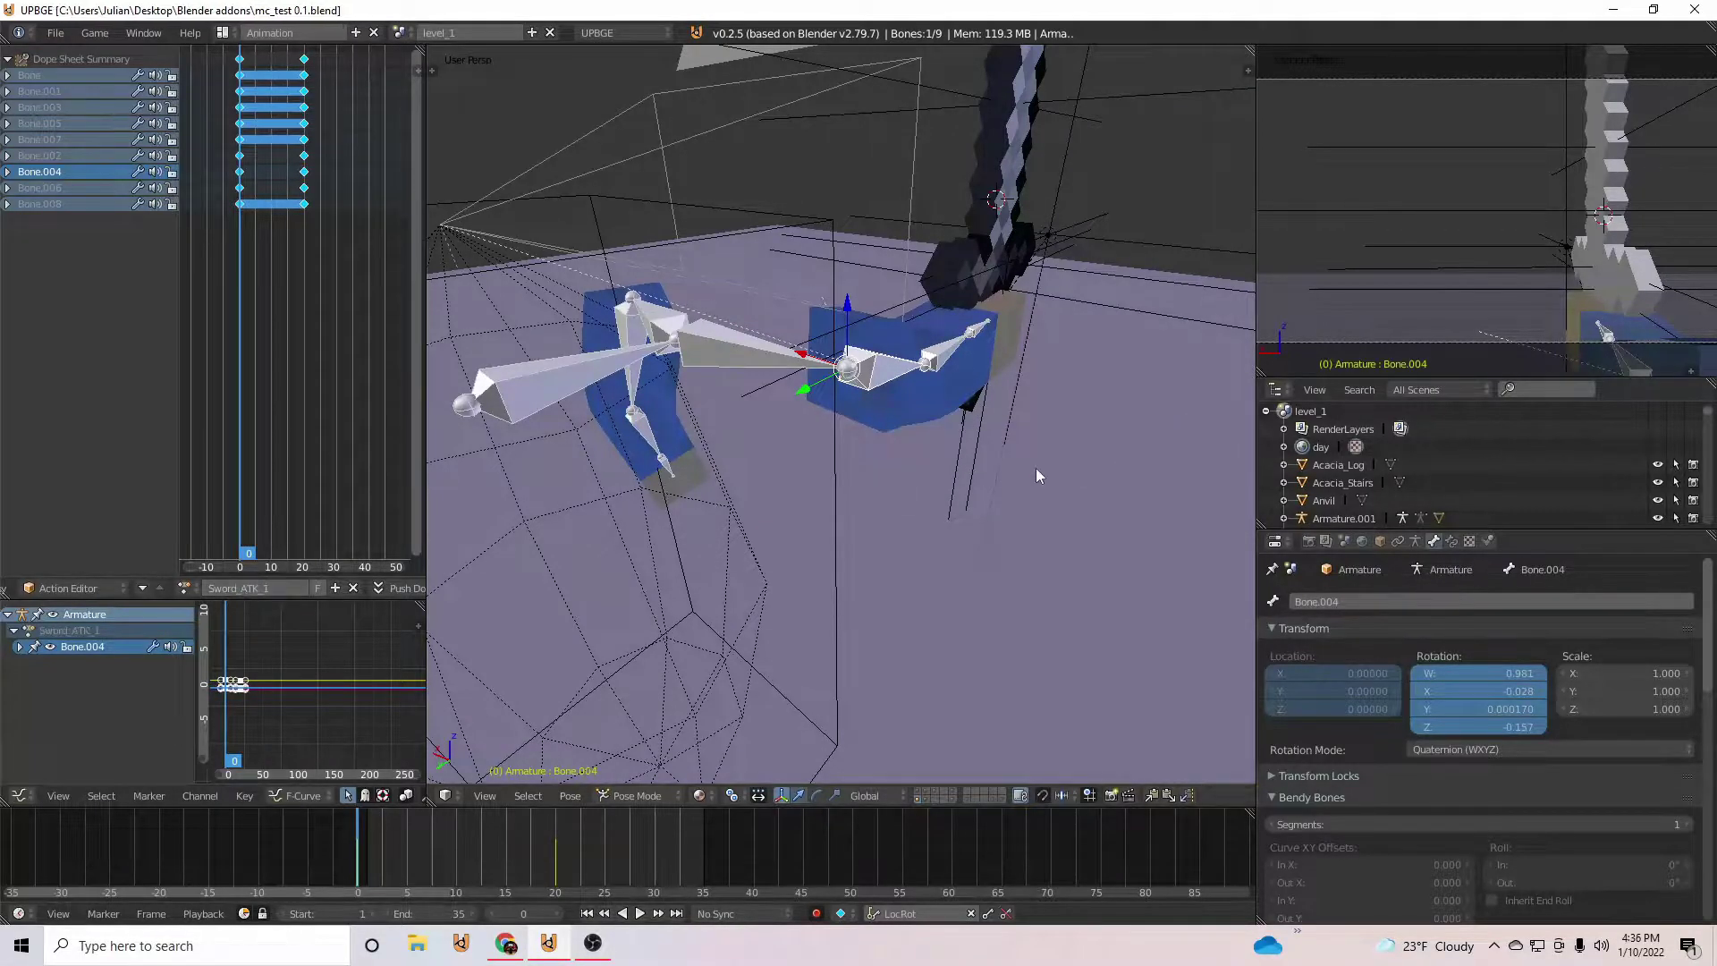
pyautogui.moveTo(1036, 469); pyautogui.dragTo(996, 502, button='middle')
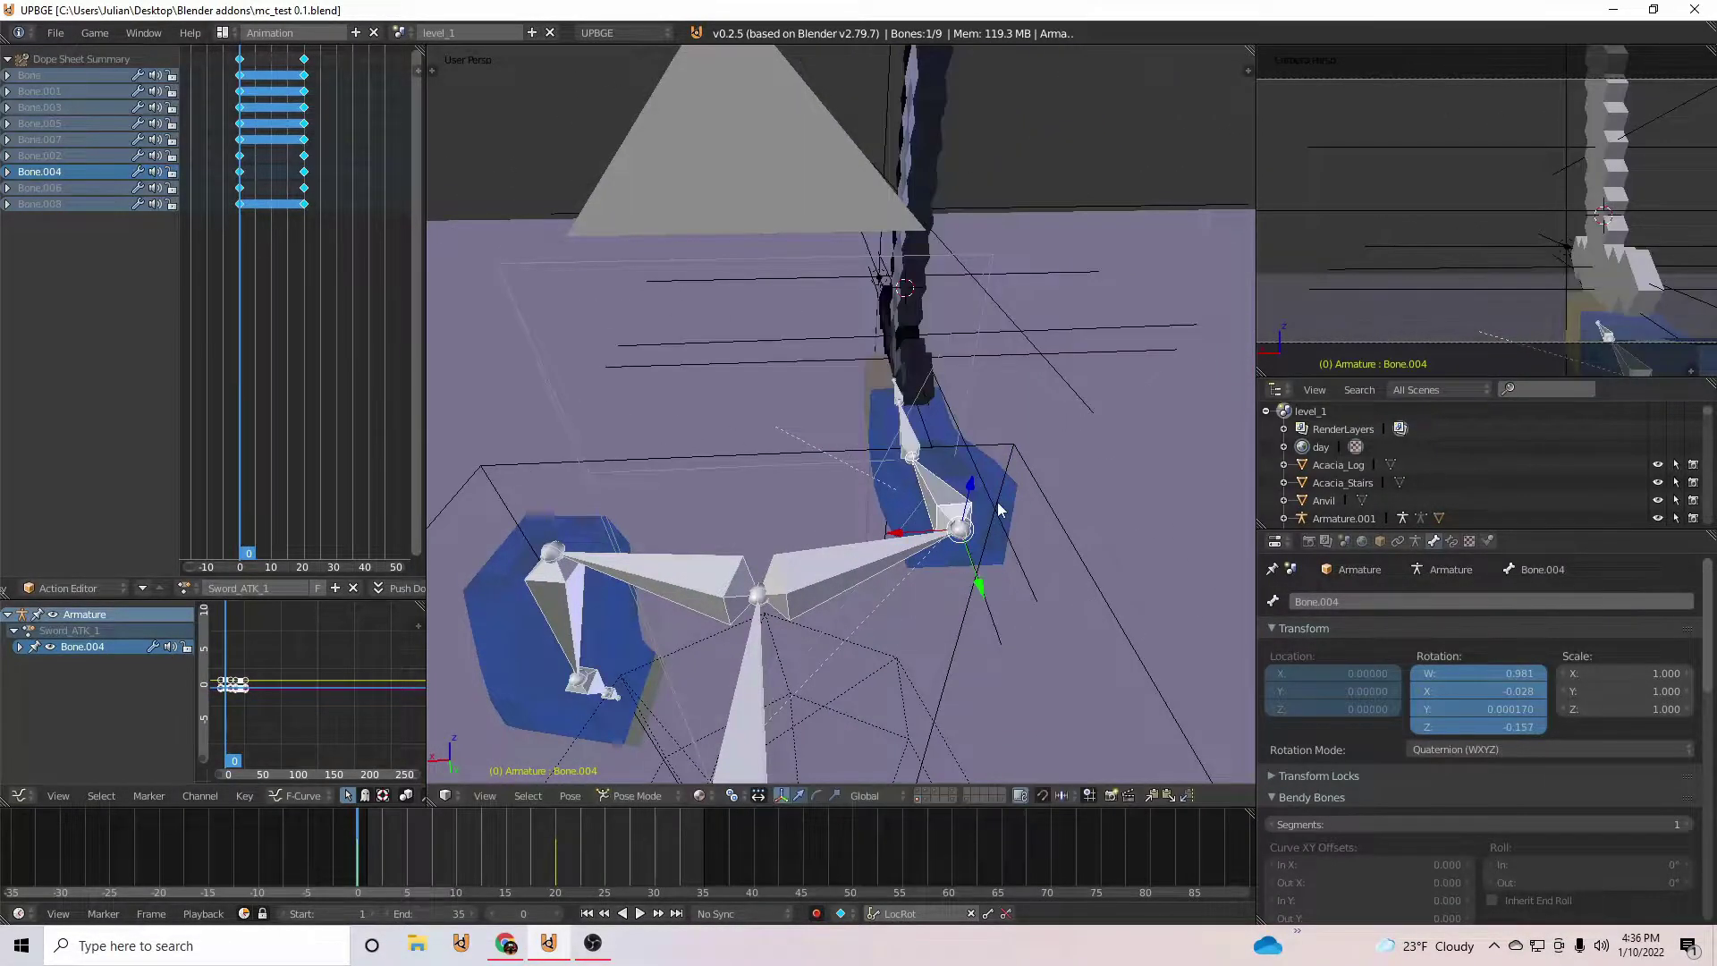
pyautogui.press('r')
pyautogui.press('r')
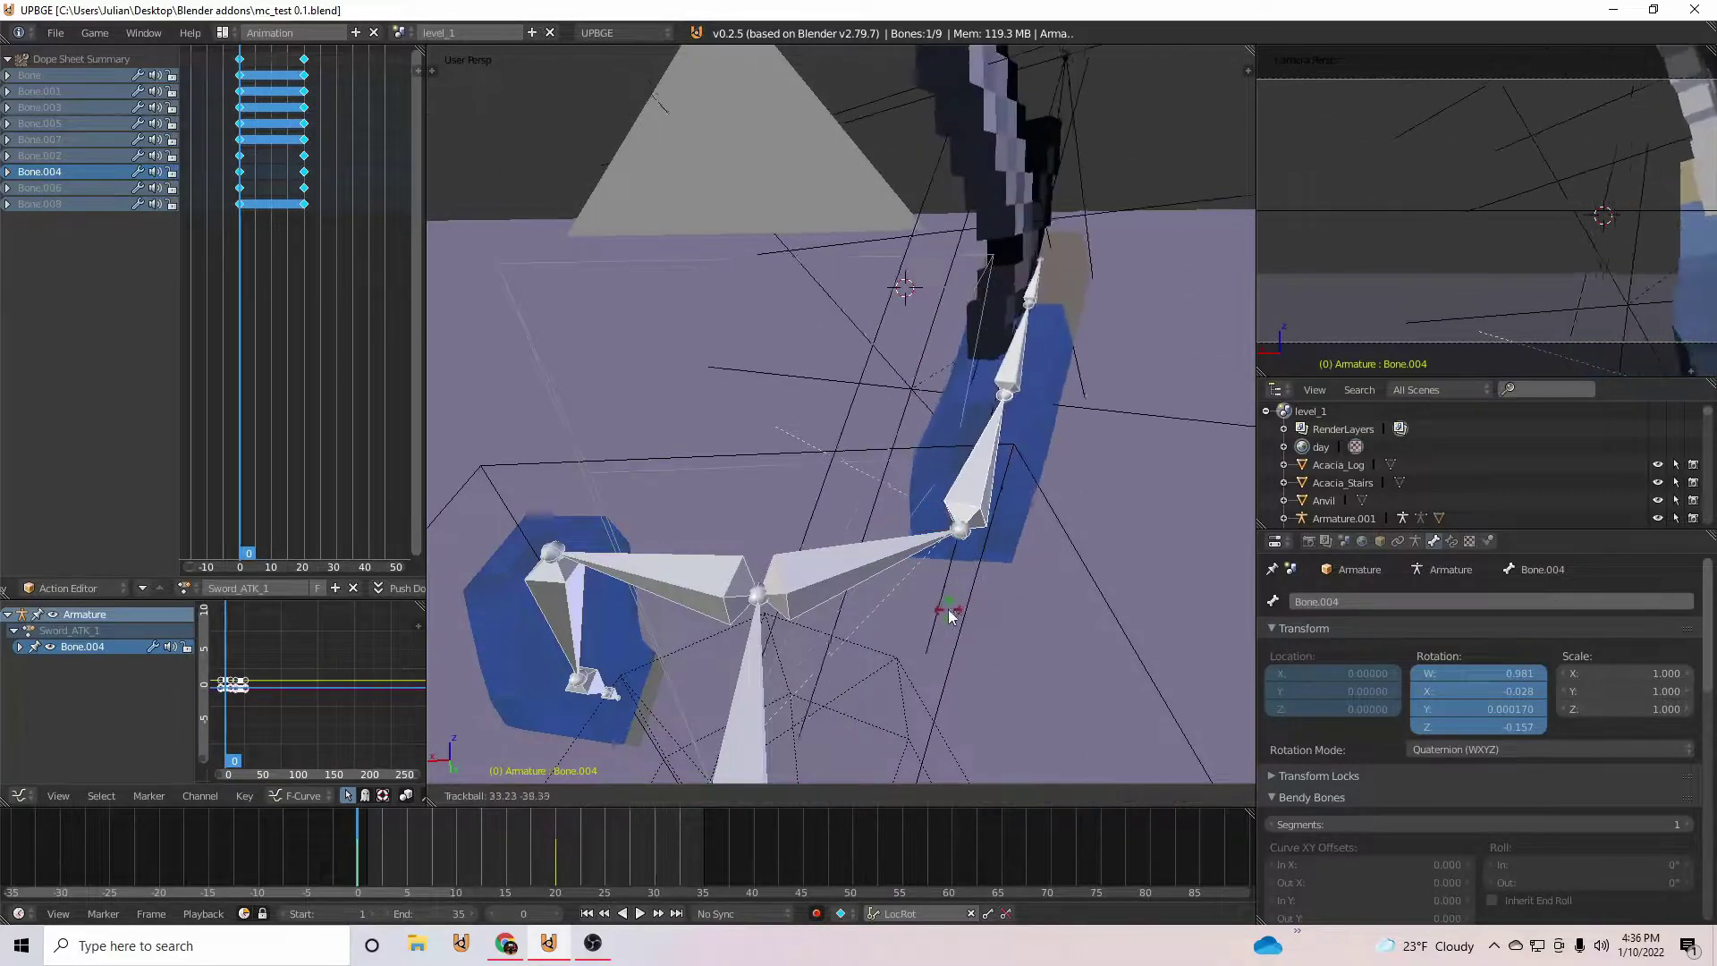
pyautogui.click(968, 533)
# Step: Clear the copied keyframes at frame 20 and insert LocRot keyframes for all bones at frame 0
pyautogui.click(362, 851)
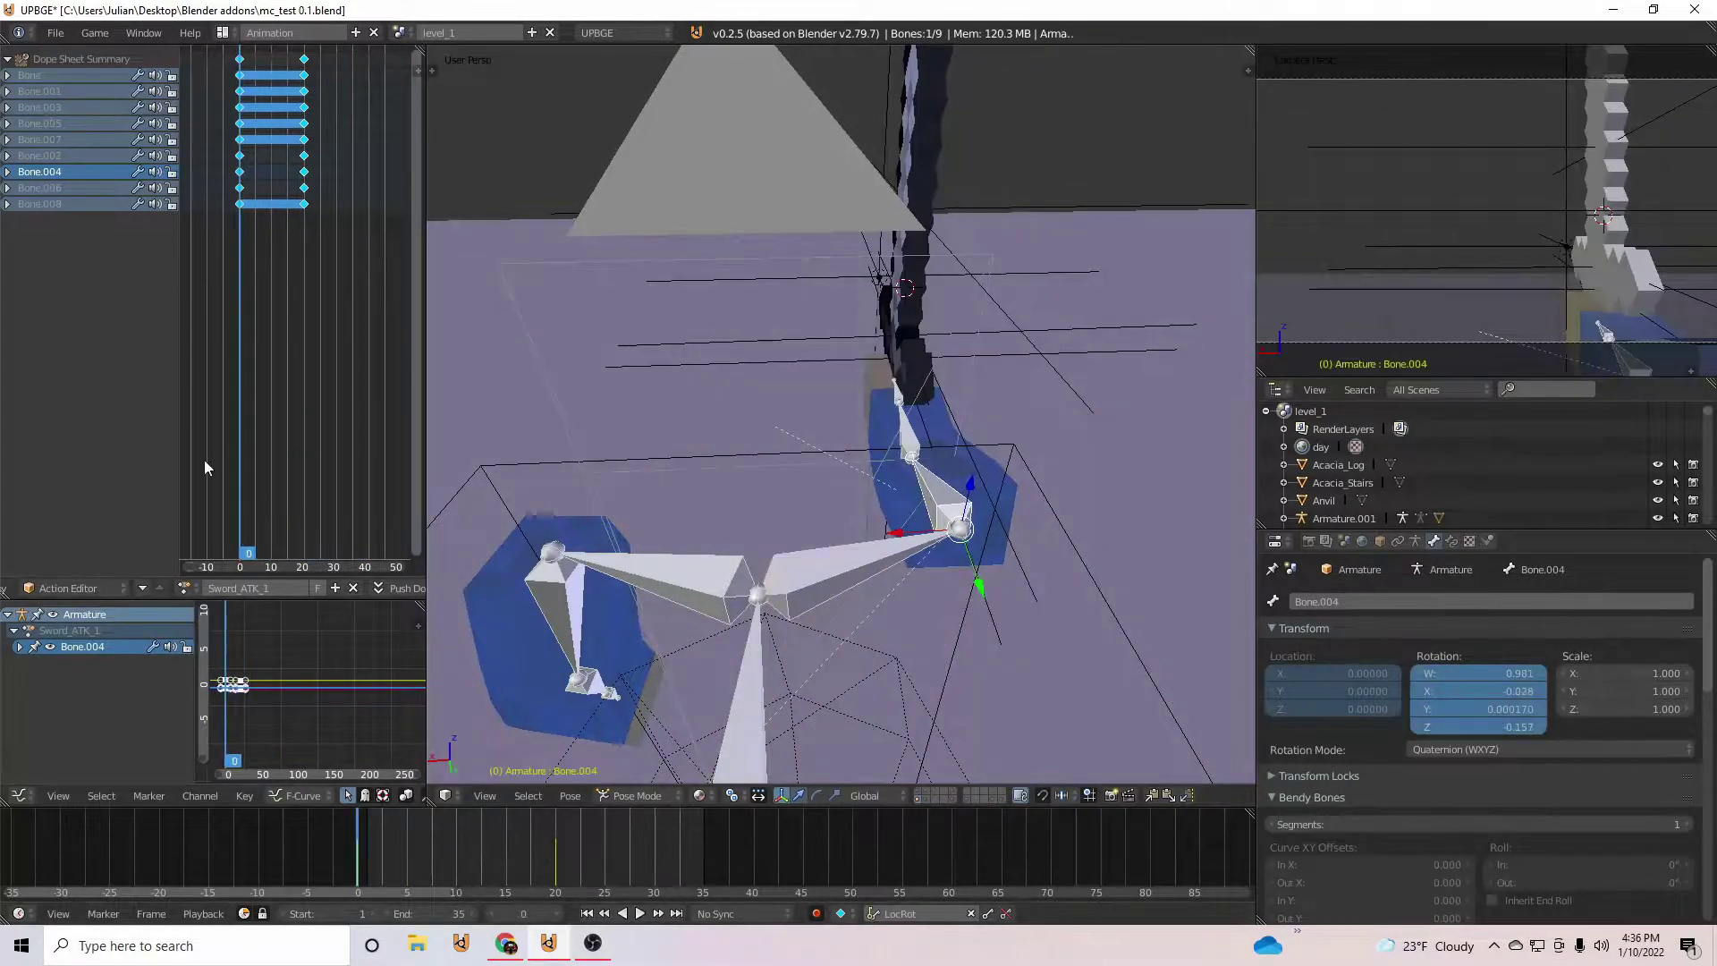
pyautogui.rightClick(306, 58)
pyautogui.press('a')
pyautogui.press('i')
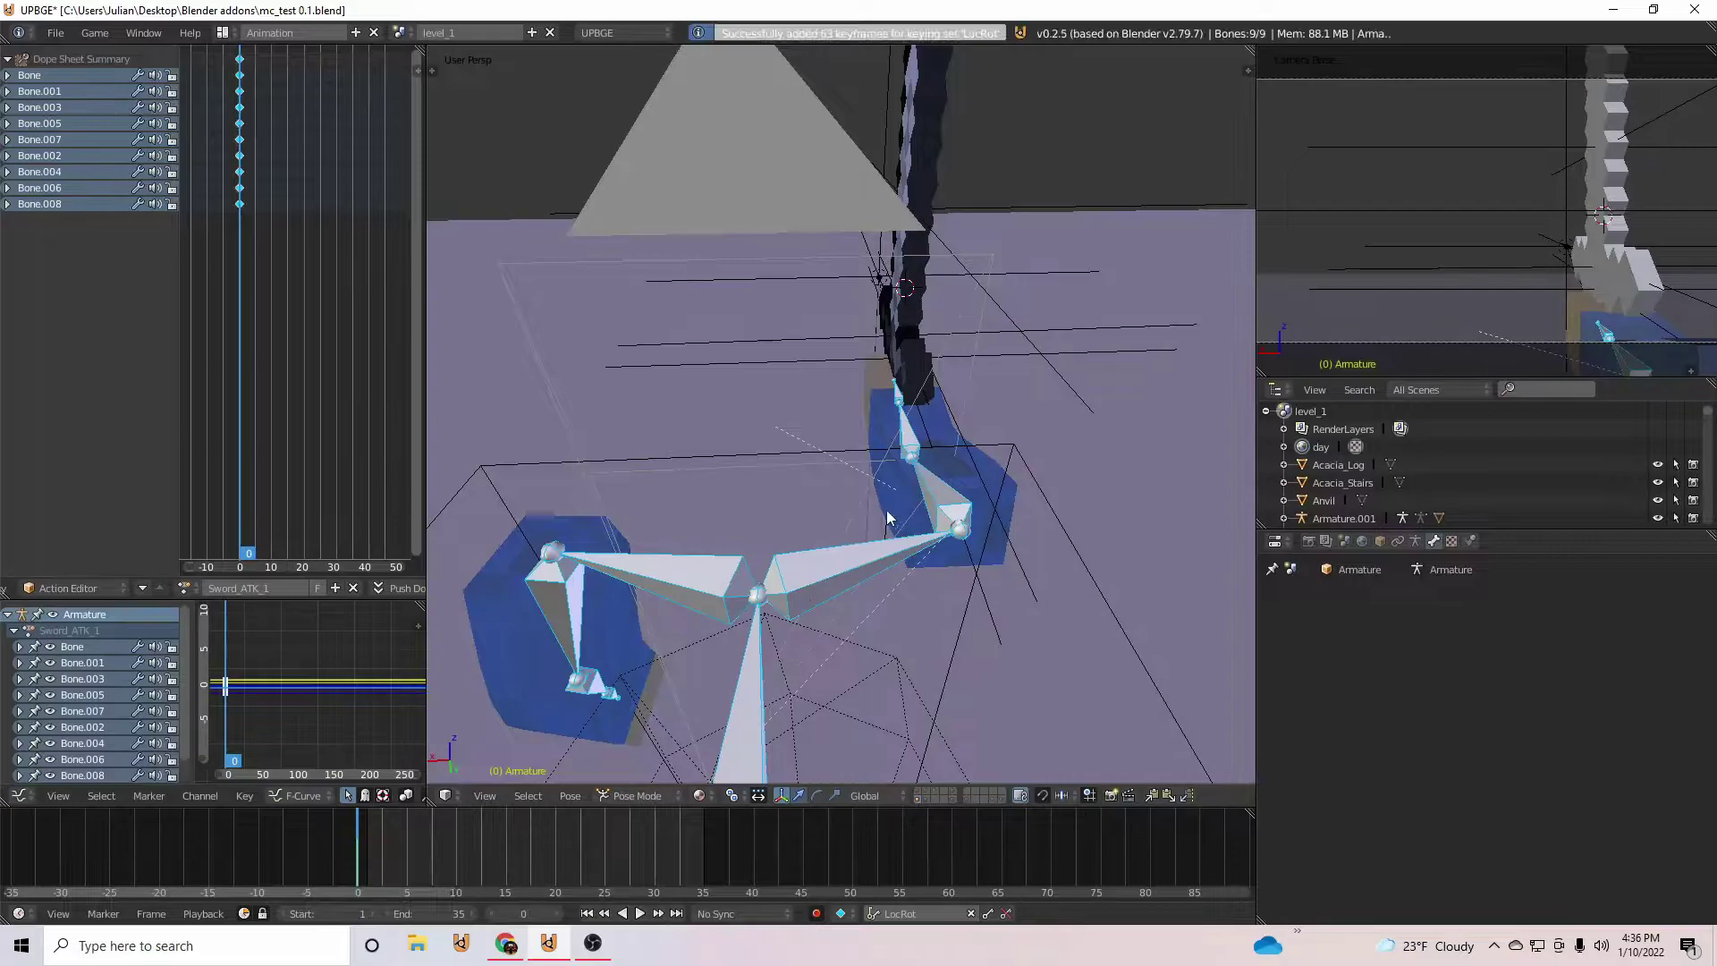
# Step: At frame 15, freely rotate the sword arm's upper bone to raise the sword outward and keyframe it
pyautogui.hotkey('alt', 'a')
pyautogui.rightClick(952, 514)
pyautogui.press('r')
pyautogui.press('r')
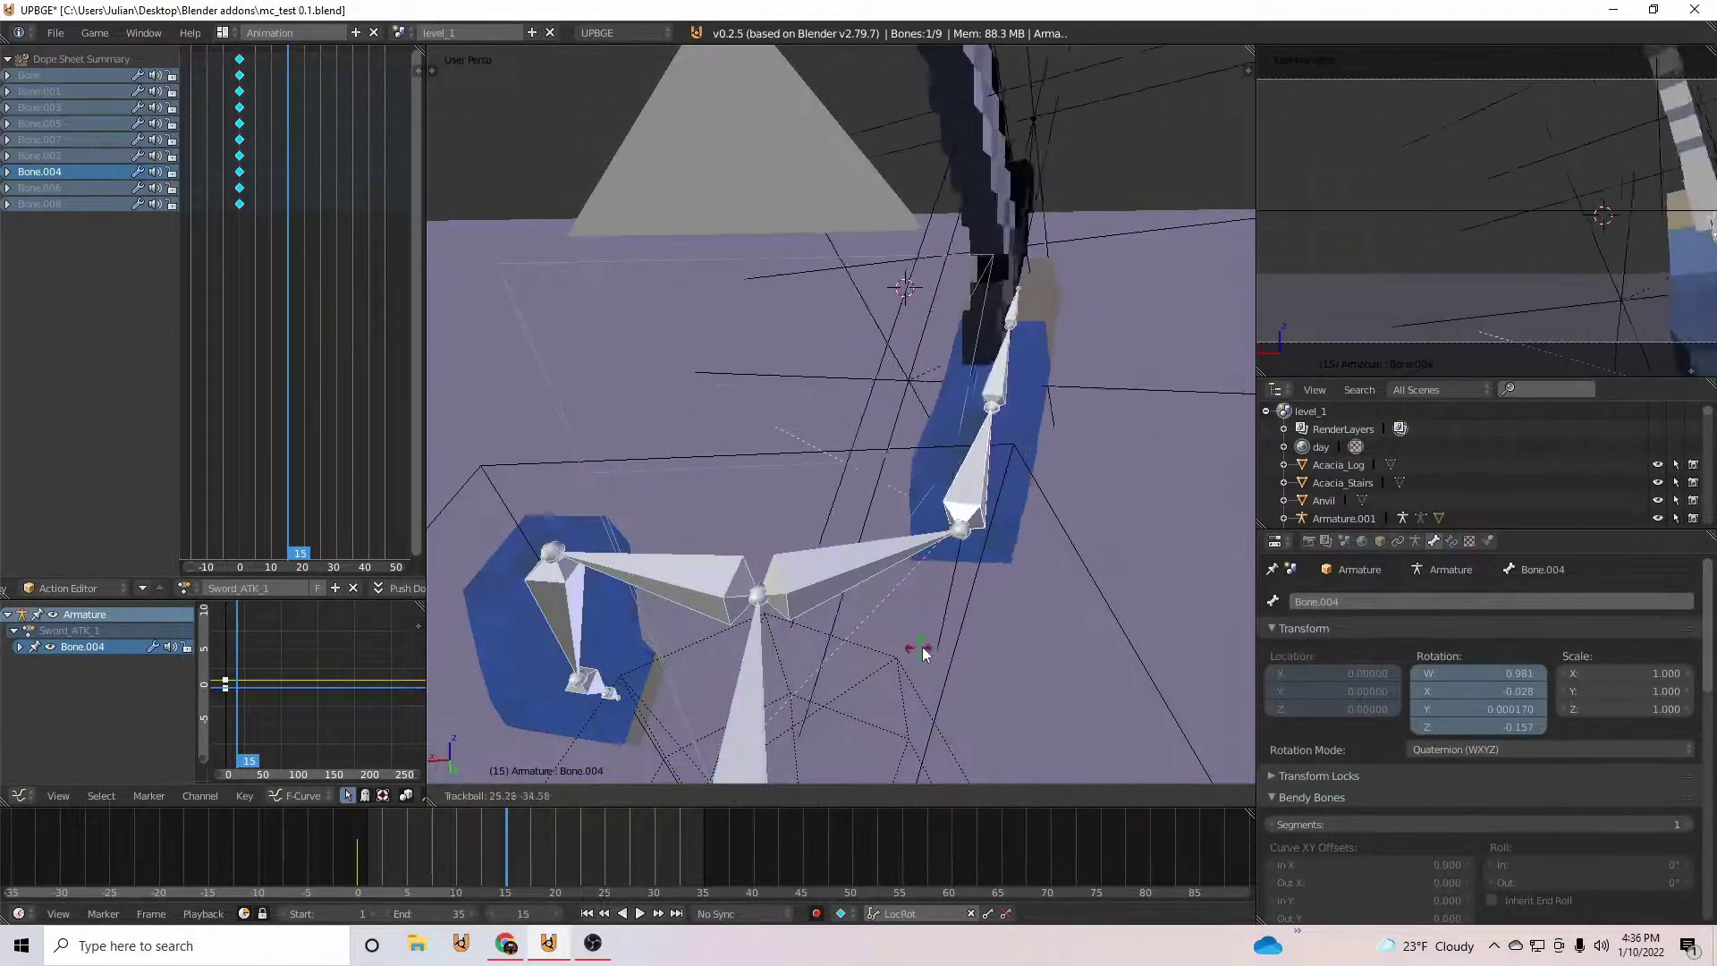
pyautogui.click(936, 571)
pyautogui.press('i')
pyautogui.hotkey('alt', 'a')
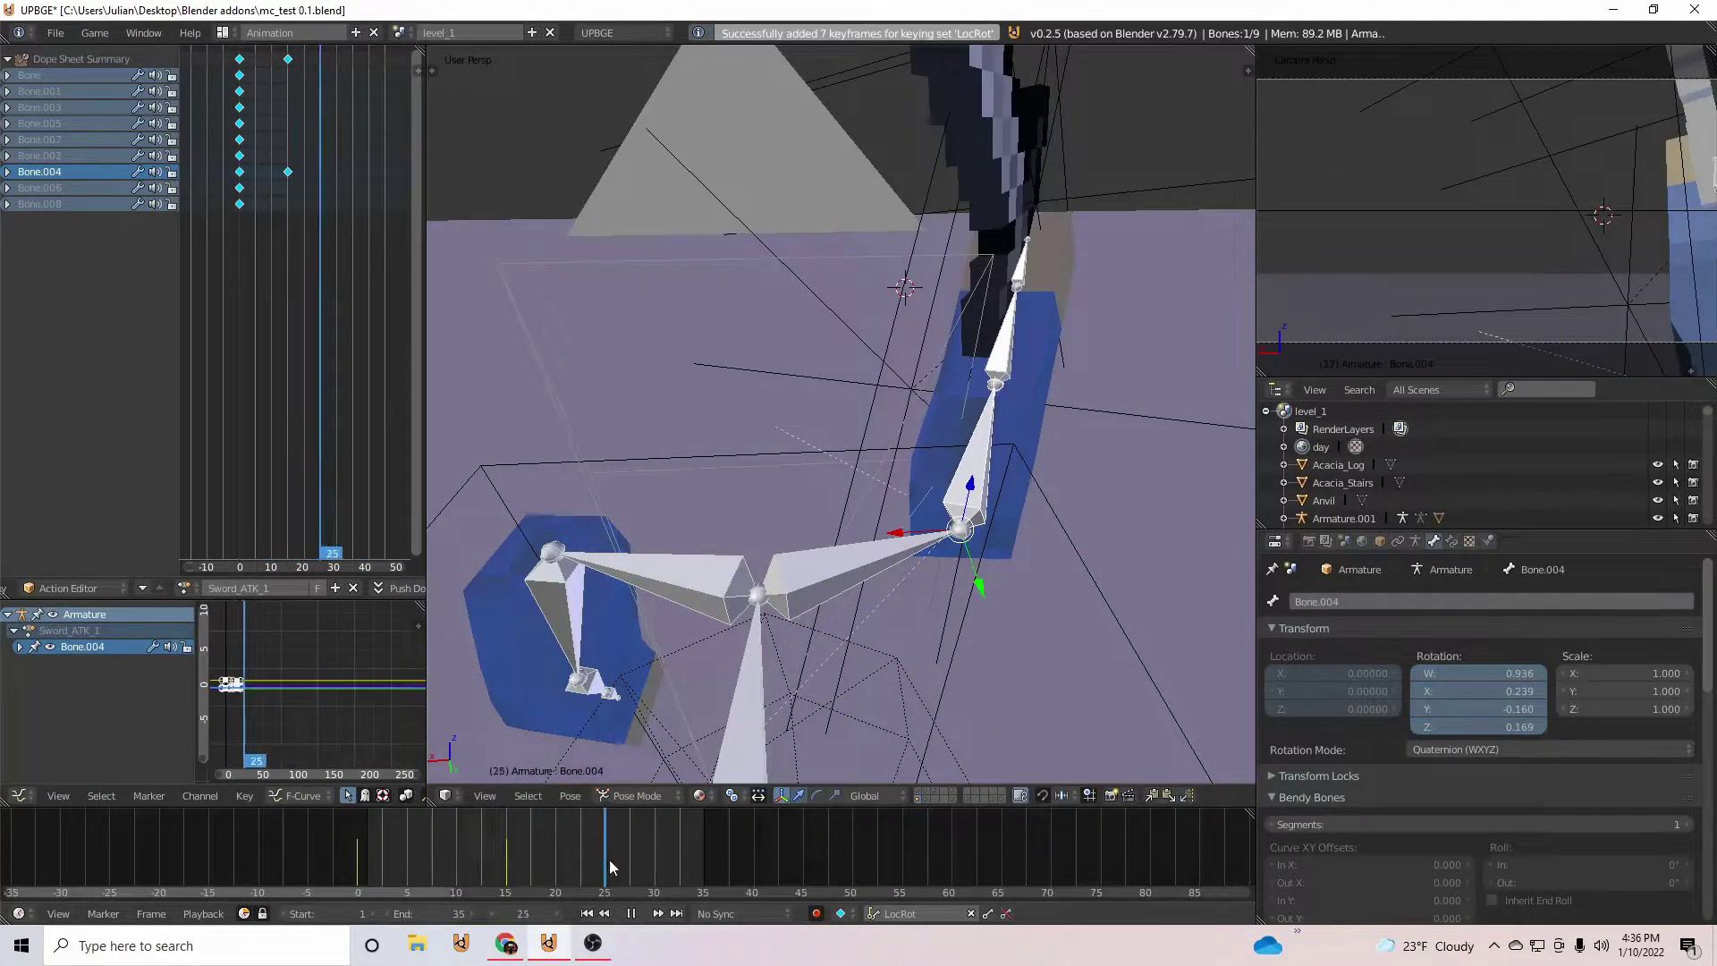
# Step: At frame 25, swing the sword across the body by rotating the upper arm and shoulder bones, and keyframe all bones
pyautogui.hotkey('alt', 'a')
pyautogui.press('r')
pyautogui.press('r')
pyautogui.click(985, 511)
pyautogui.rightClick(878, 553)
pyautogui.press('r')
pyautogui.click(1053, 445)
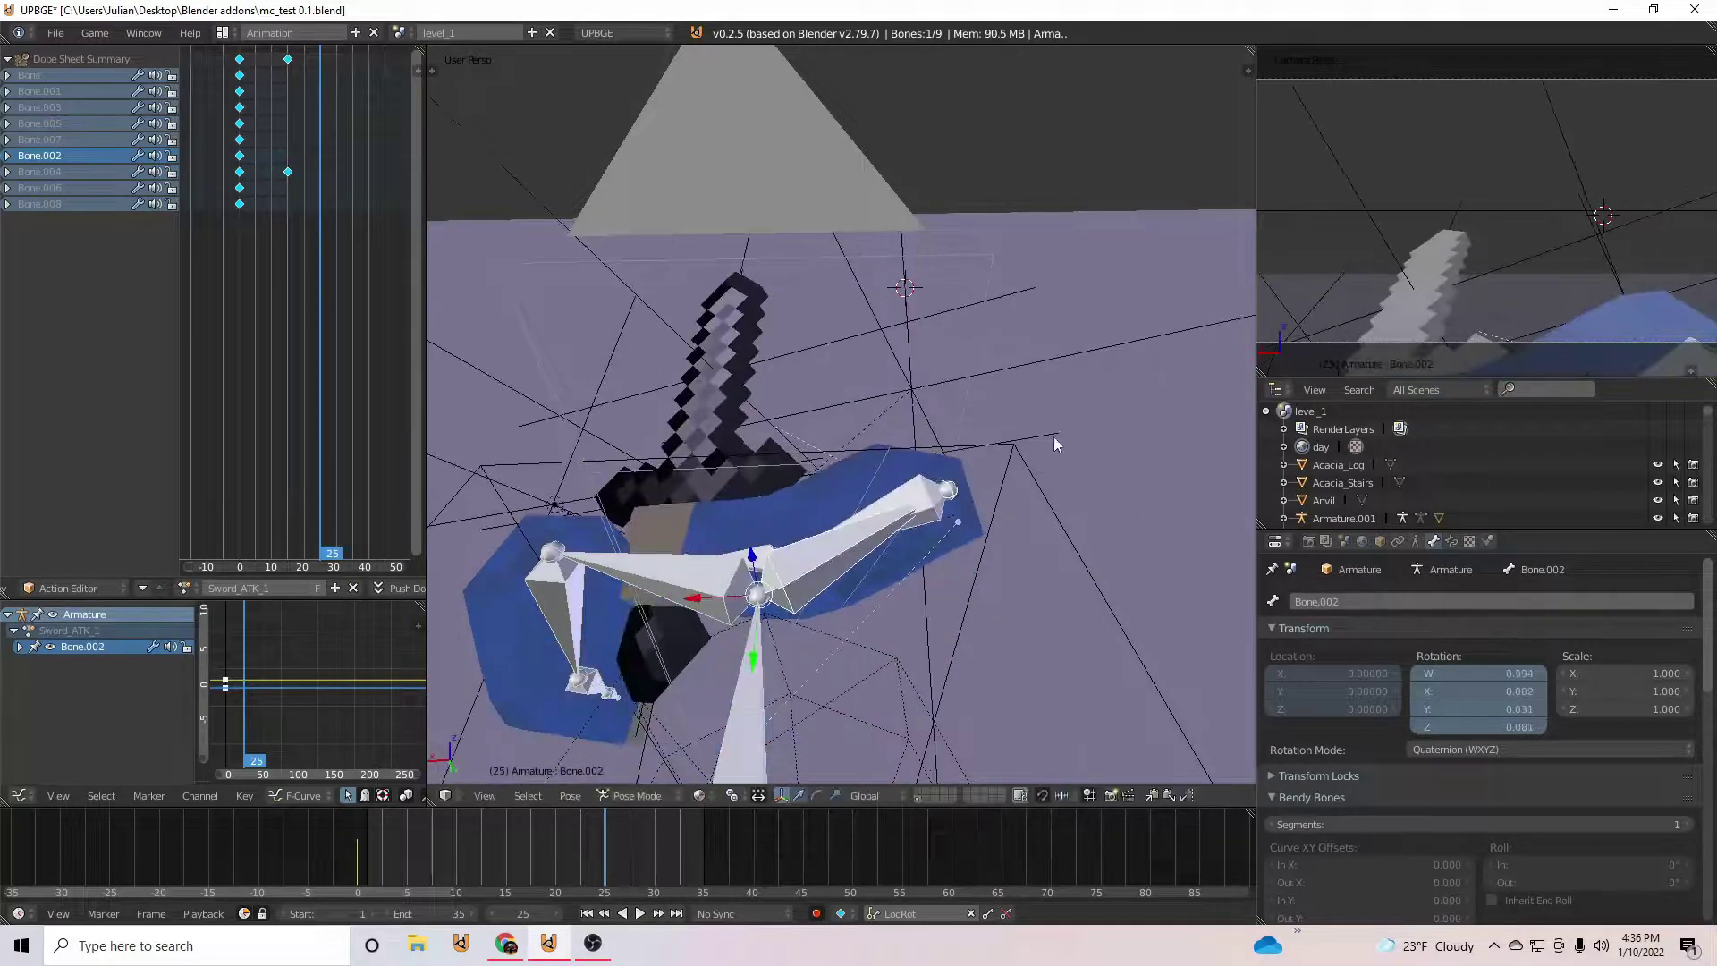
pyautogui.press('a')
pyautogui.press('i')
pyautogui.hotkey('alt', 'a')
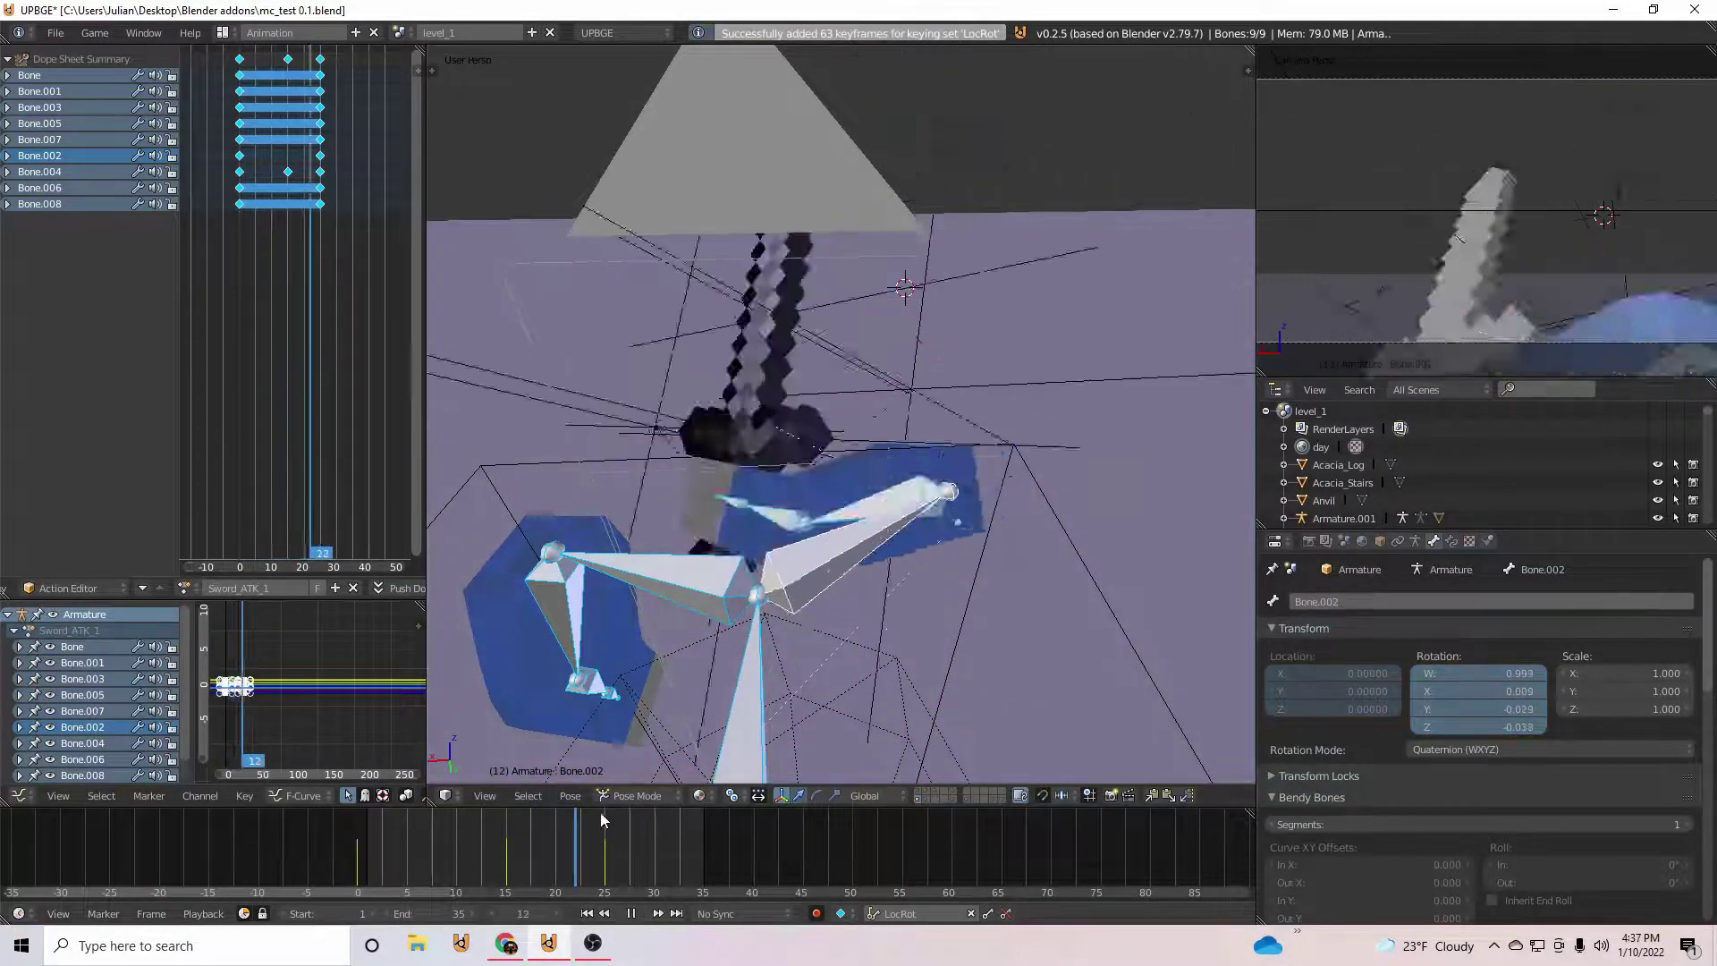
pyautogui.rightClick(930, 586)
pyautogui.press('r')
pyautogui.press('x')
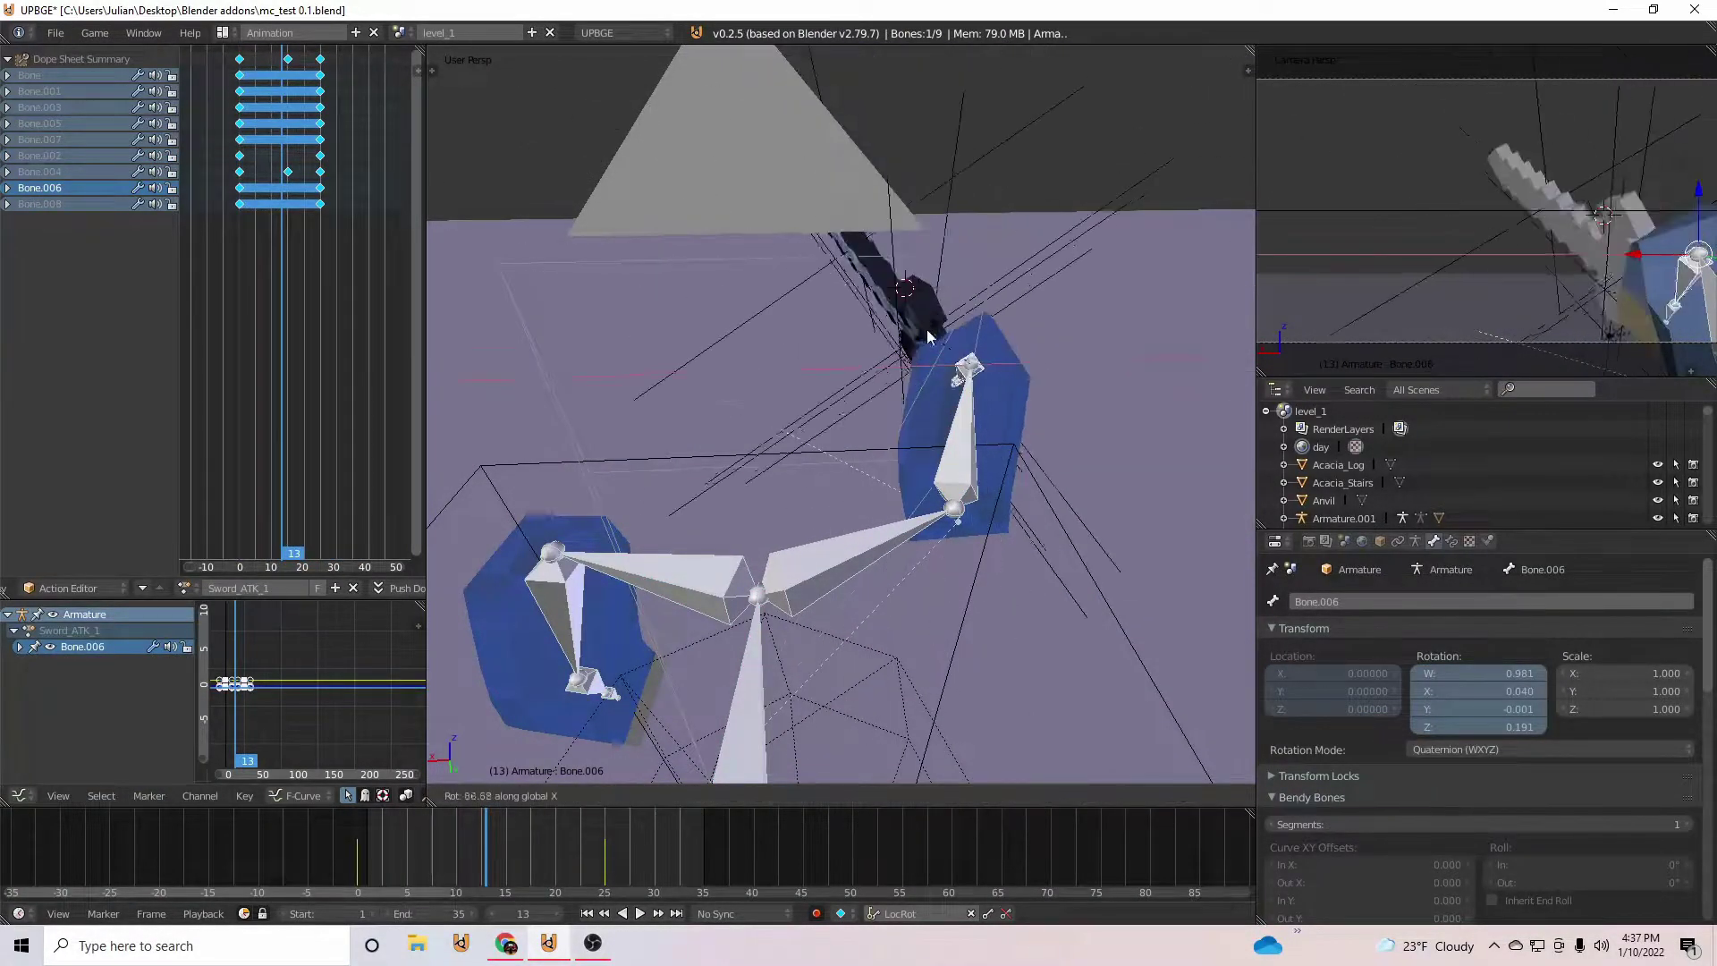
pyautogui.rightClick(926, 338)
pyautogui.moveTo(573, 443); pyautogui.dragTo(899, 399, button='middle')
pyautogui.press('r')
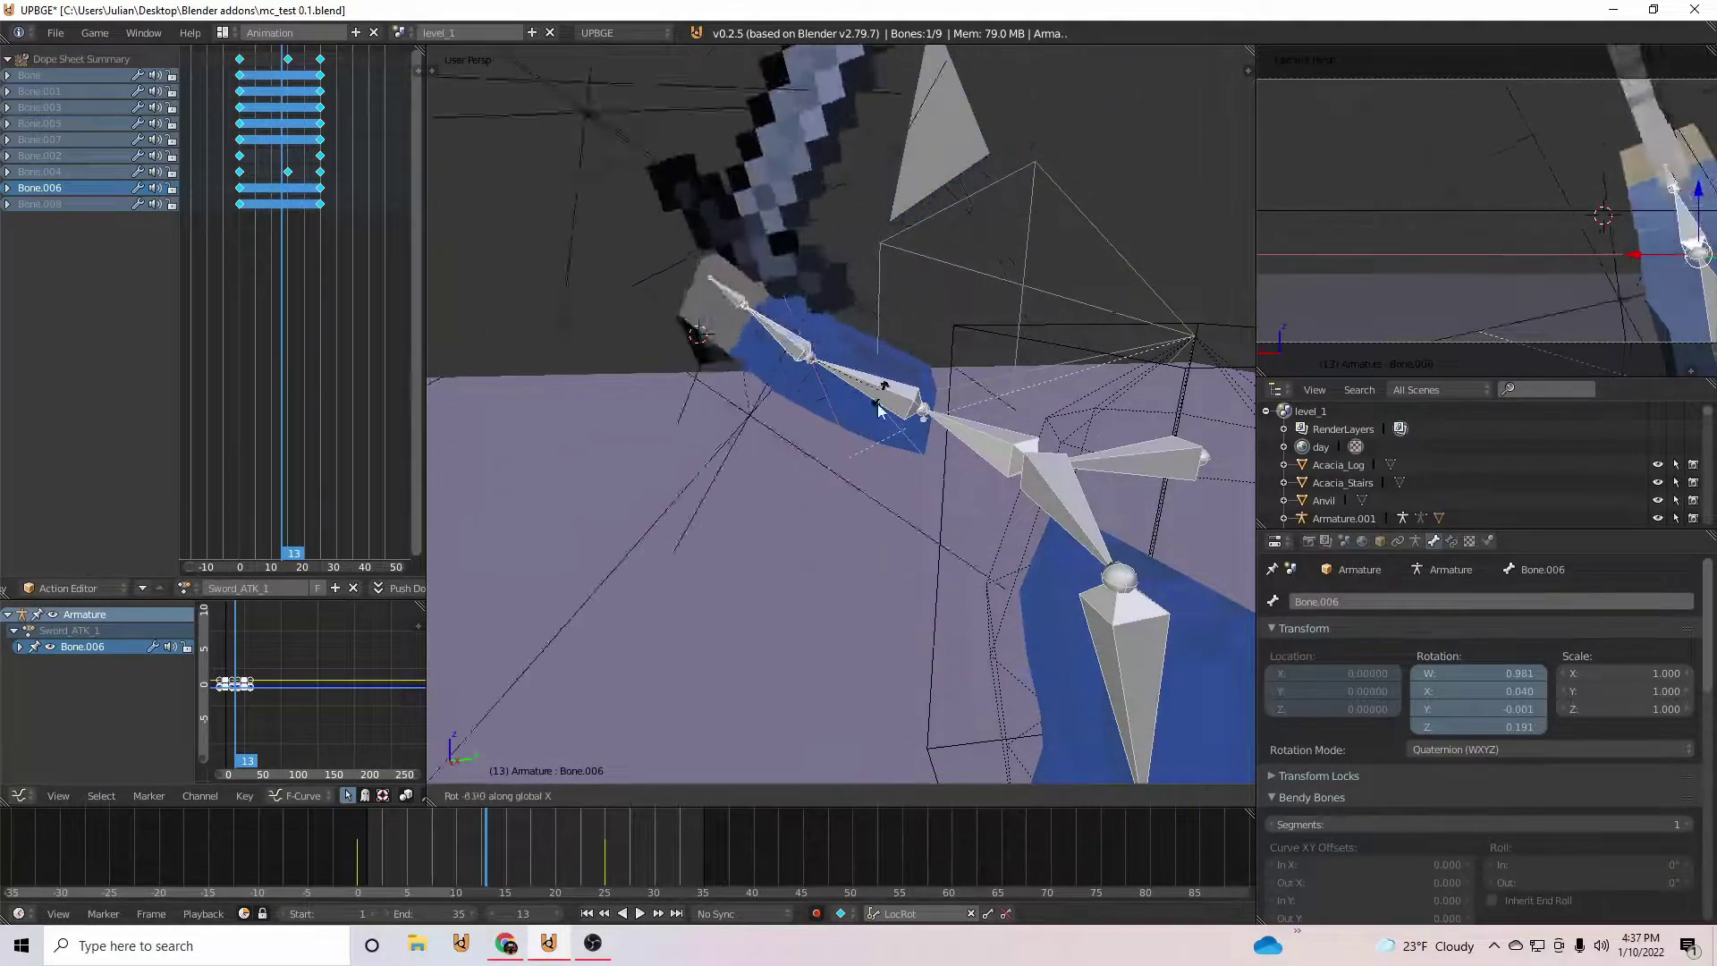
pyautogui.press('r')
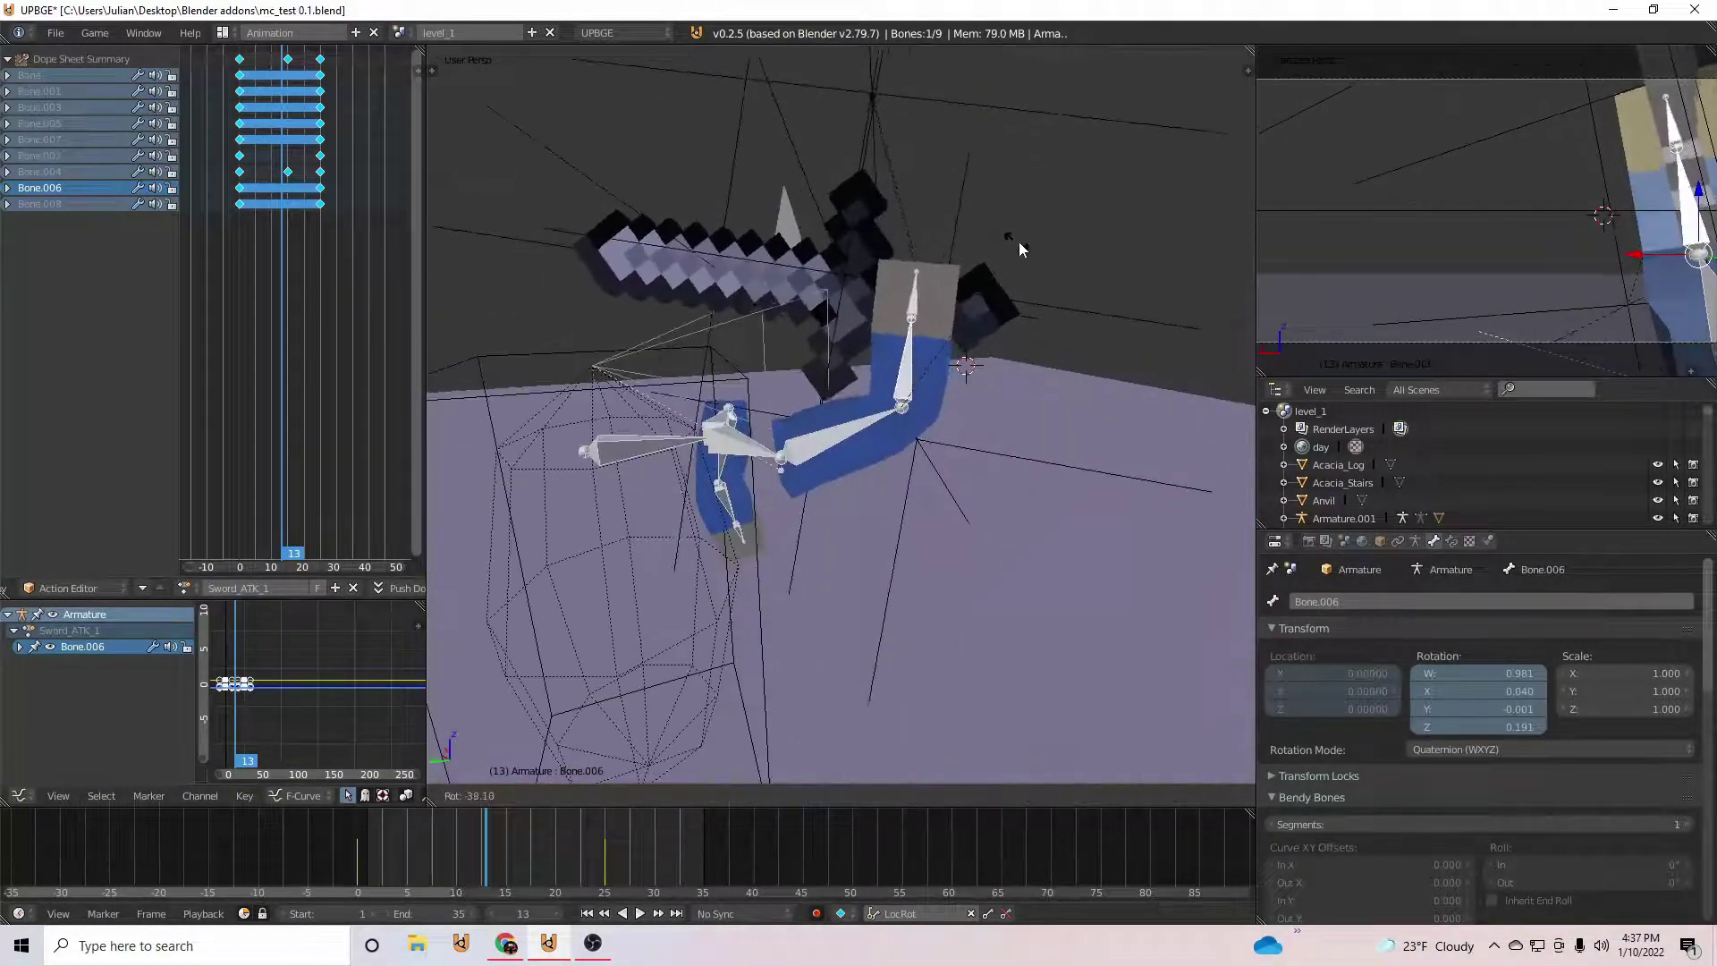
pyautogui.rightClick(989, 354)
pyautogui.moveTo(975, 354); pyautogui.dragTo(787, 385, button='middle')
# Step: At frame 12, freely rotate the sword arm's lower bones to draw the sword back before the strike
pyautogui.moveTo(361, 832); pyautogui.dragTo(474, 814)
pyautogui.press('r')
pyautogui.press('r')
pyautogui.click(1002, 366)
pyautogui.rightClick(953, 395)
pyautogui.press('r')
pyautogui.press('r')
pyautogui.click(886, 453)
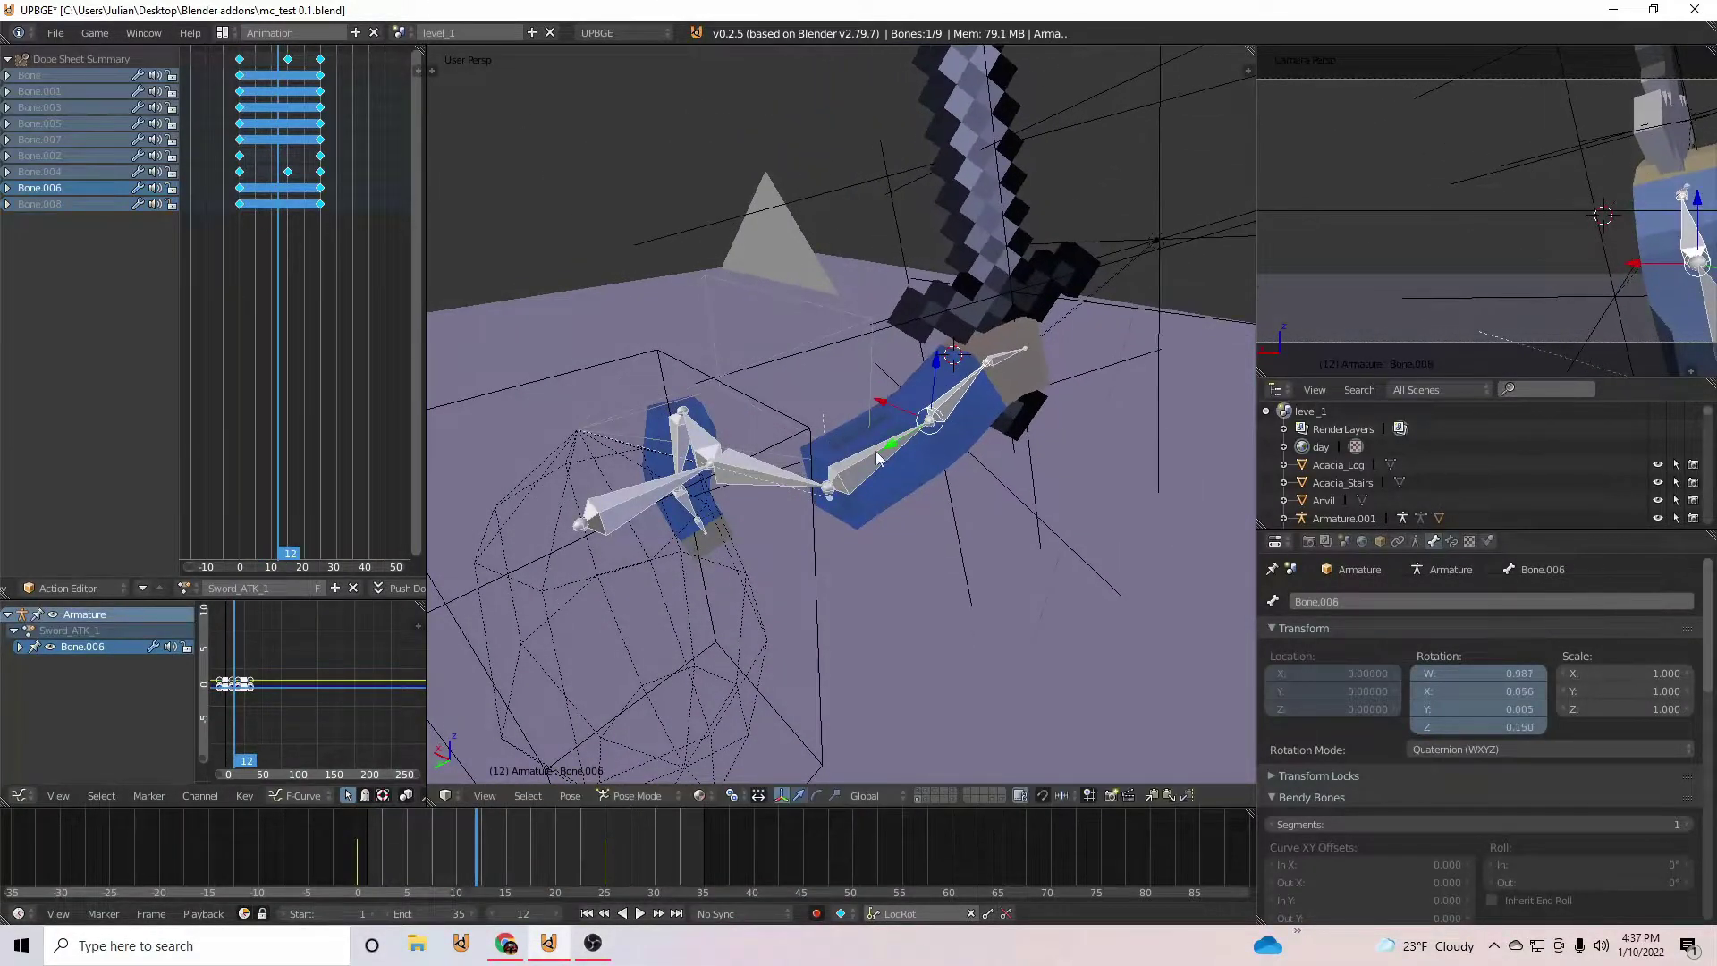
# Step: Keyframe the sword arm's forearm and hand bones together at frame 12 and preview the swing
pyautogui.rightClick(1006, 360)
pyautogui.keyDown('shift'); pyautogui.rightClick(955, 408); pyautogui.keyUp('shift')
pyautogui.press('i')
pyautogui.moveTo(308, 859); pyautogui.dragTo(546, 830)
pyautogui.hotkey('alt', 'a')
pyautogui.hotkey('alt', 'a')
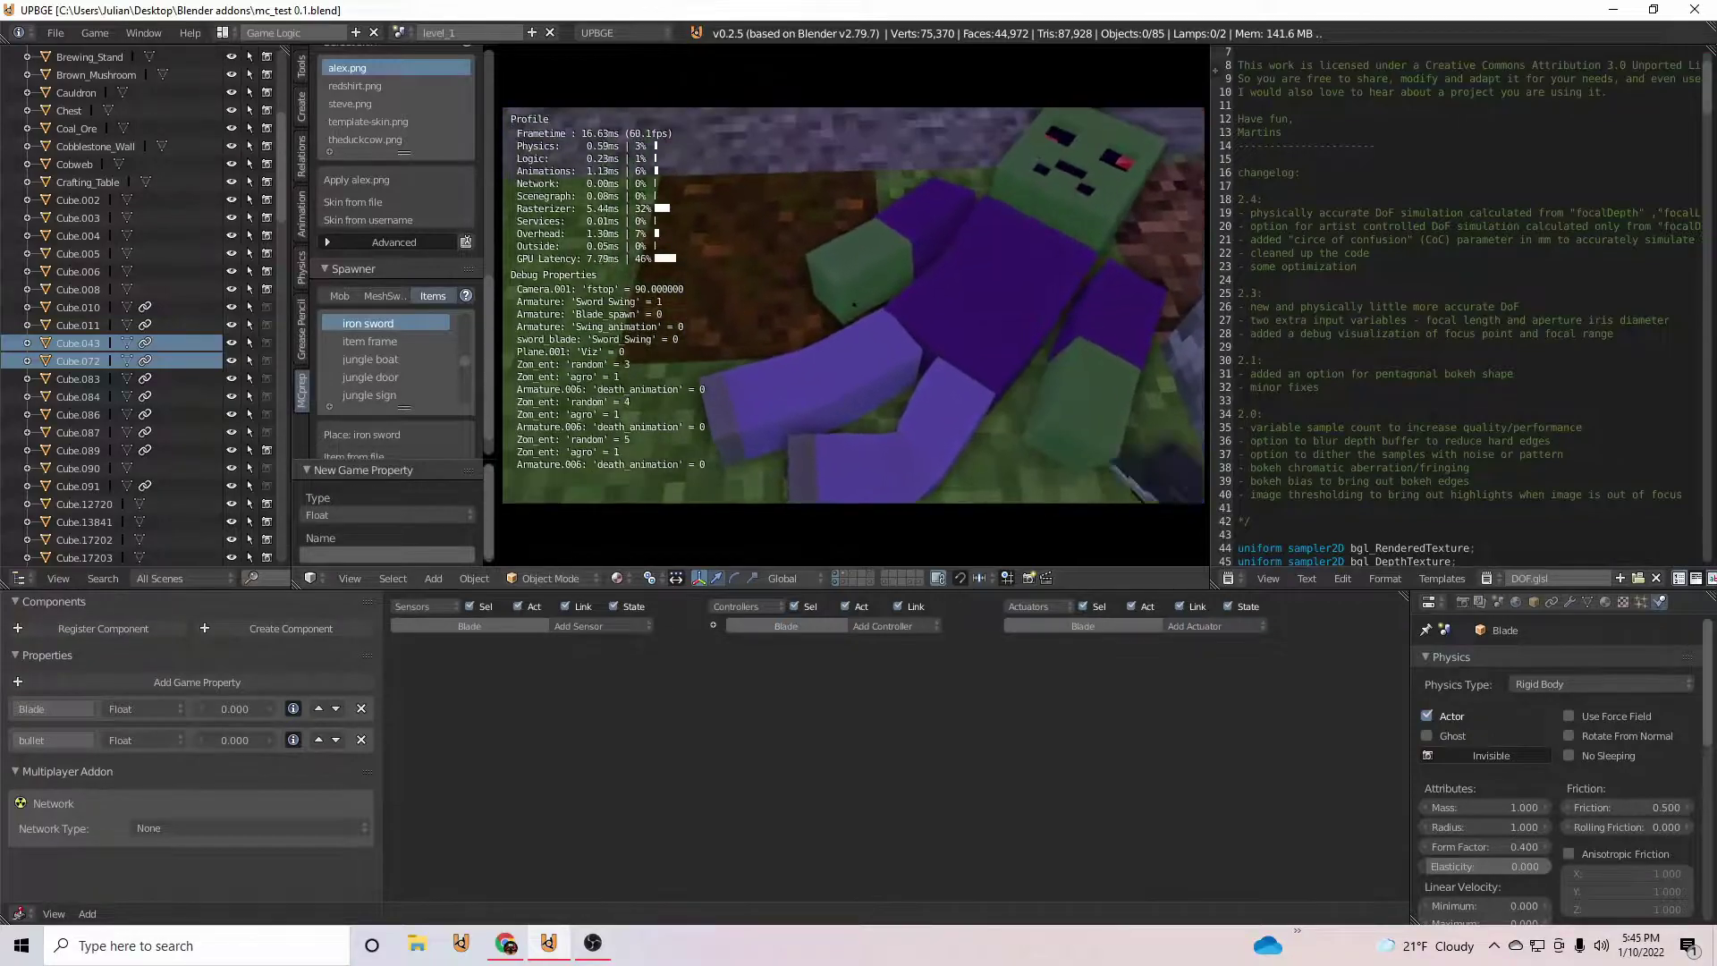
# Step: Play-test the sword attack in the game by swinging repeatedly at the fallen zombie
pyautogui.click(854, 305)
pyautogui.click(854, 304)
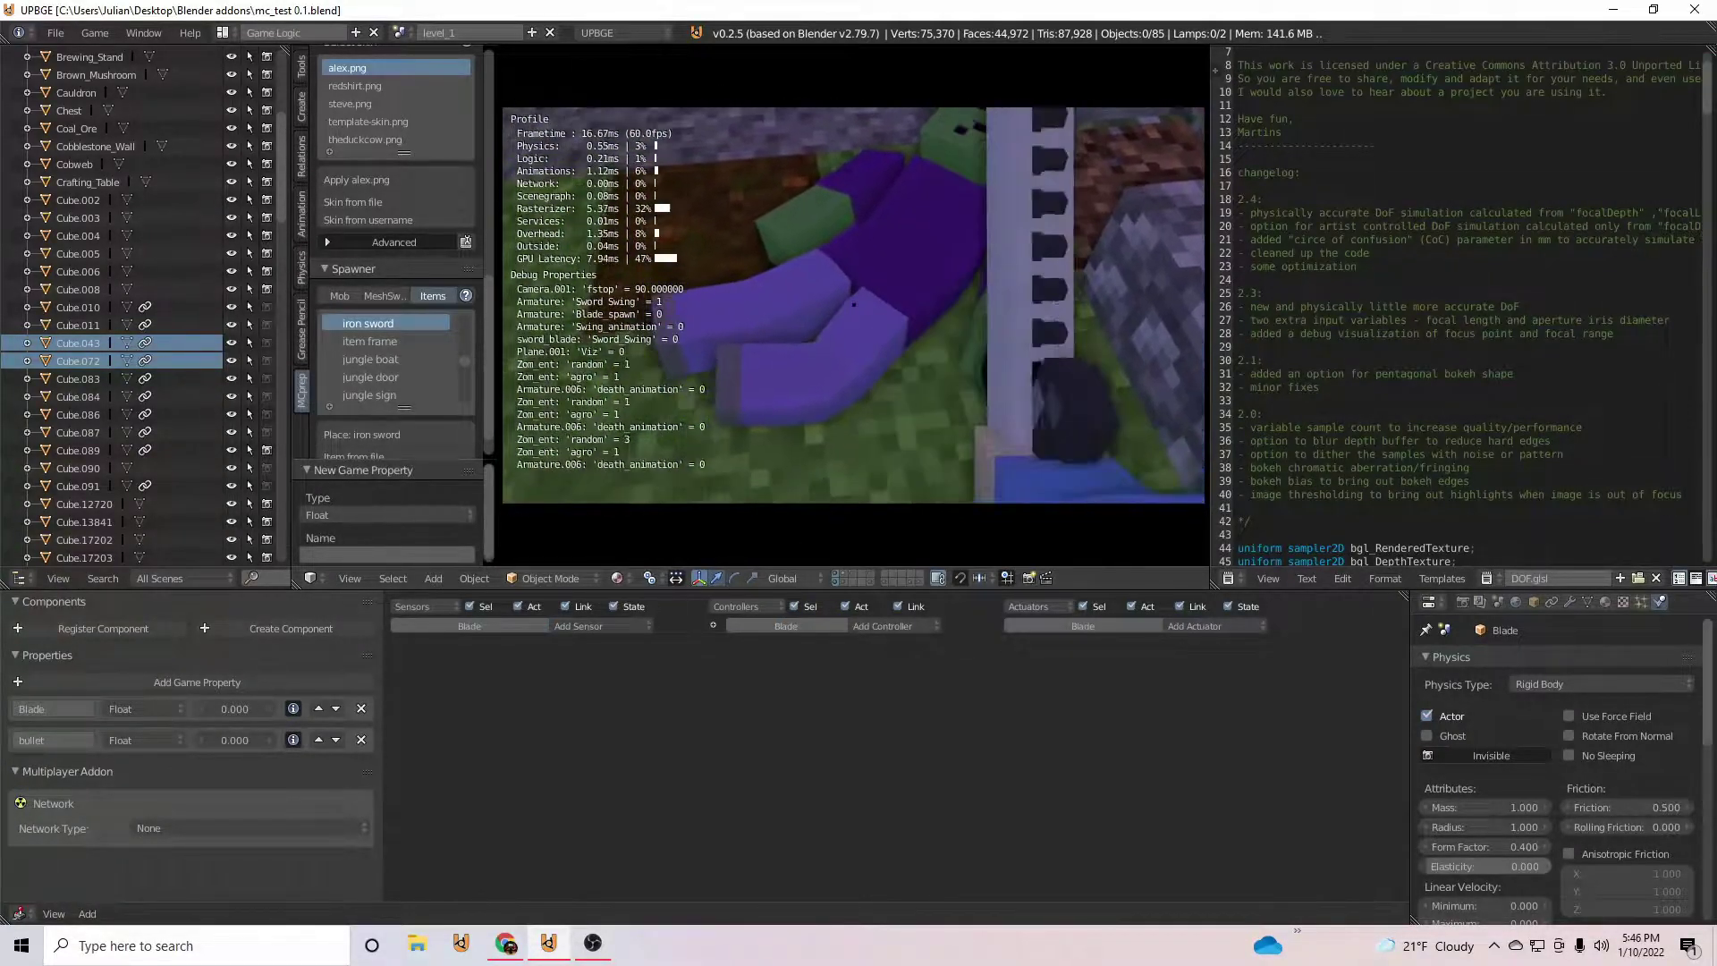
pyautogui.click(854, 305)
pyautogui.click(855, 305)
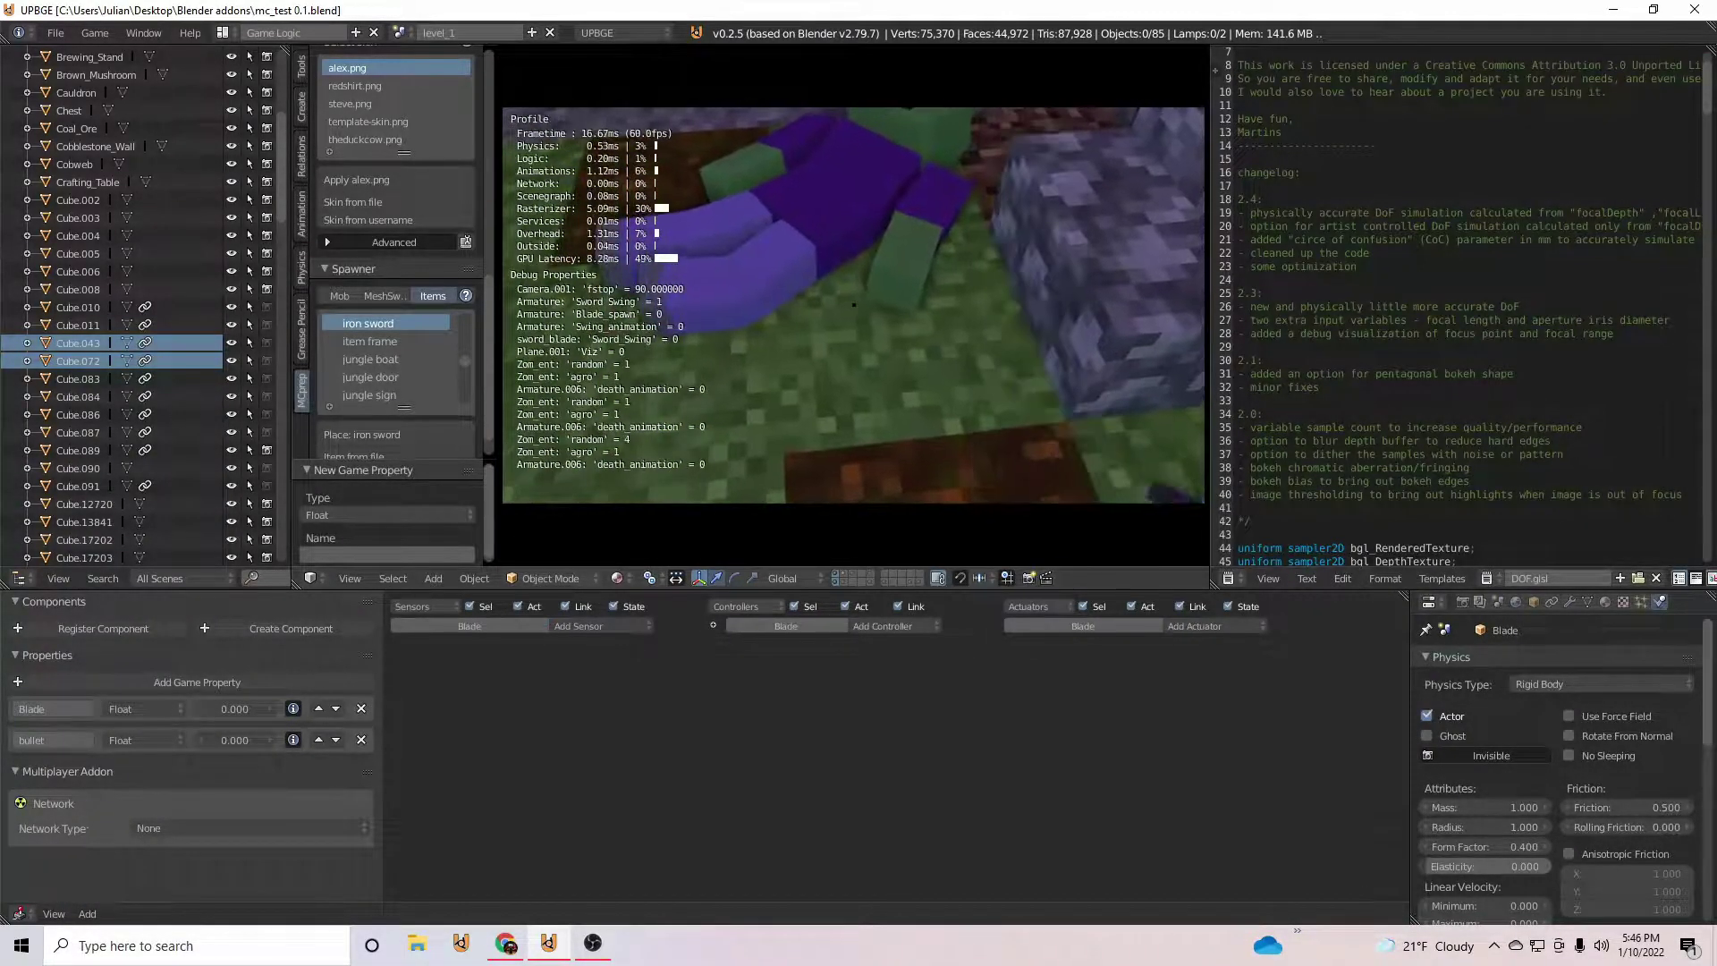
pyautogui.click(854, 305)
pyautogui.click(854, 305)
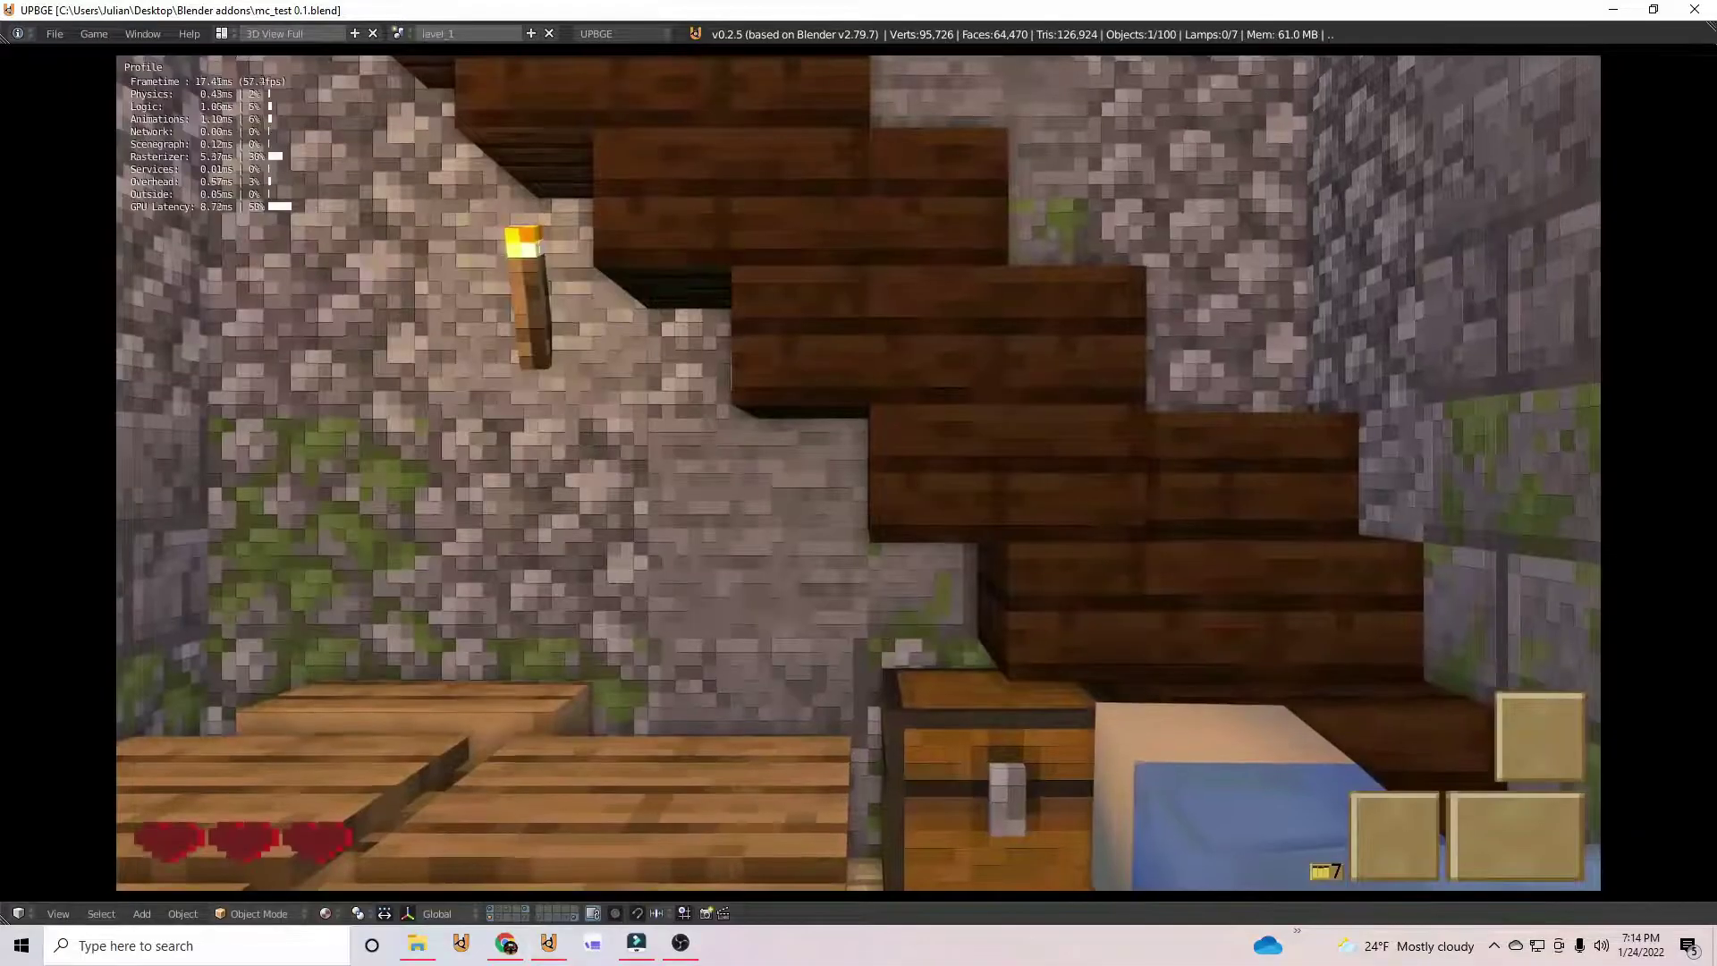
# Step: Play-test weapon switching in the game by equipping the pistol and then the sword
pyautogui.press('1')
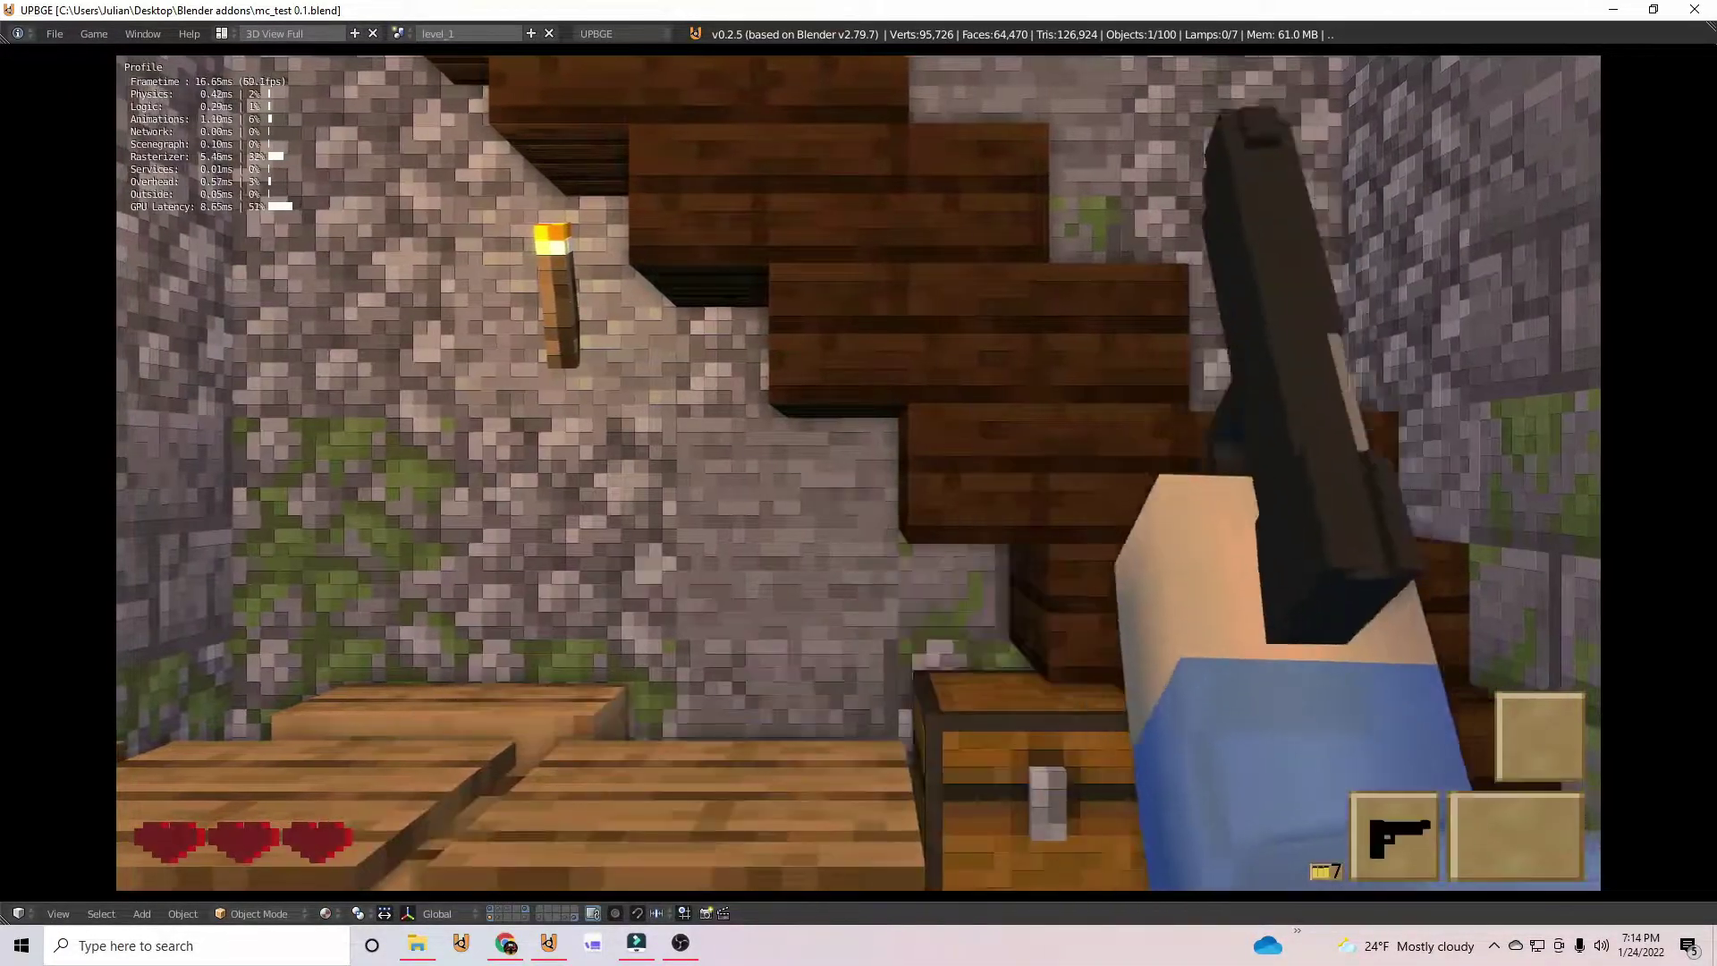
pyautogui.press('2')
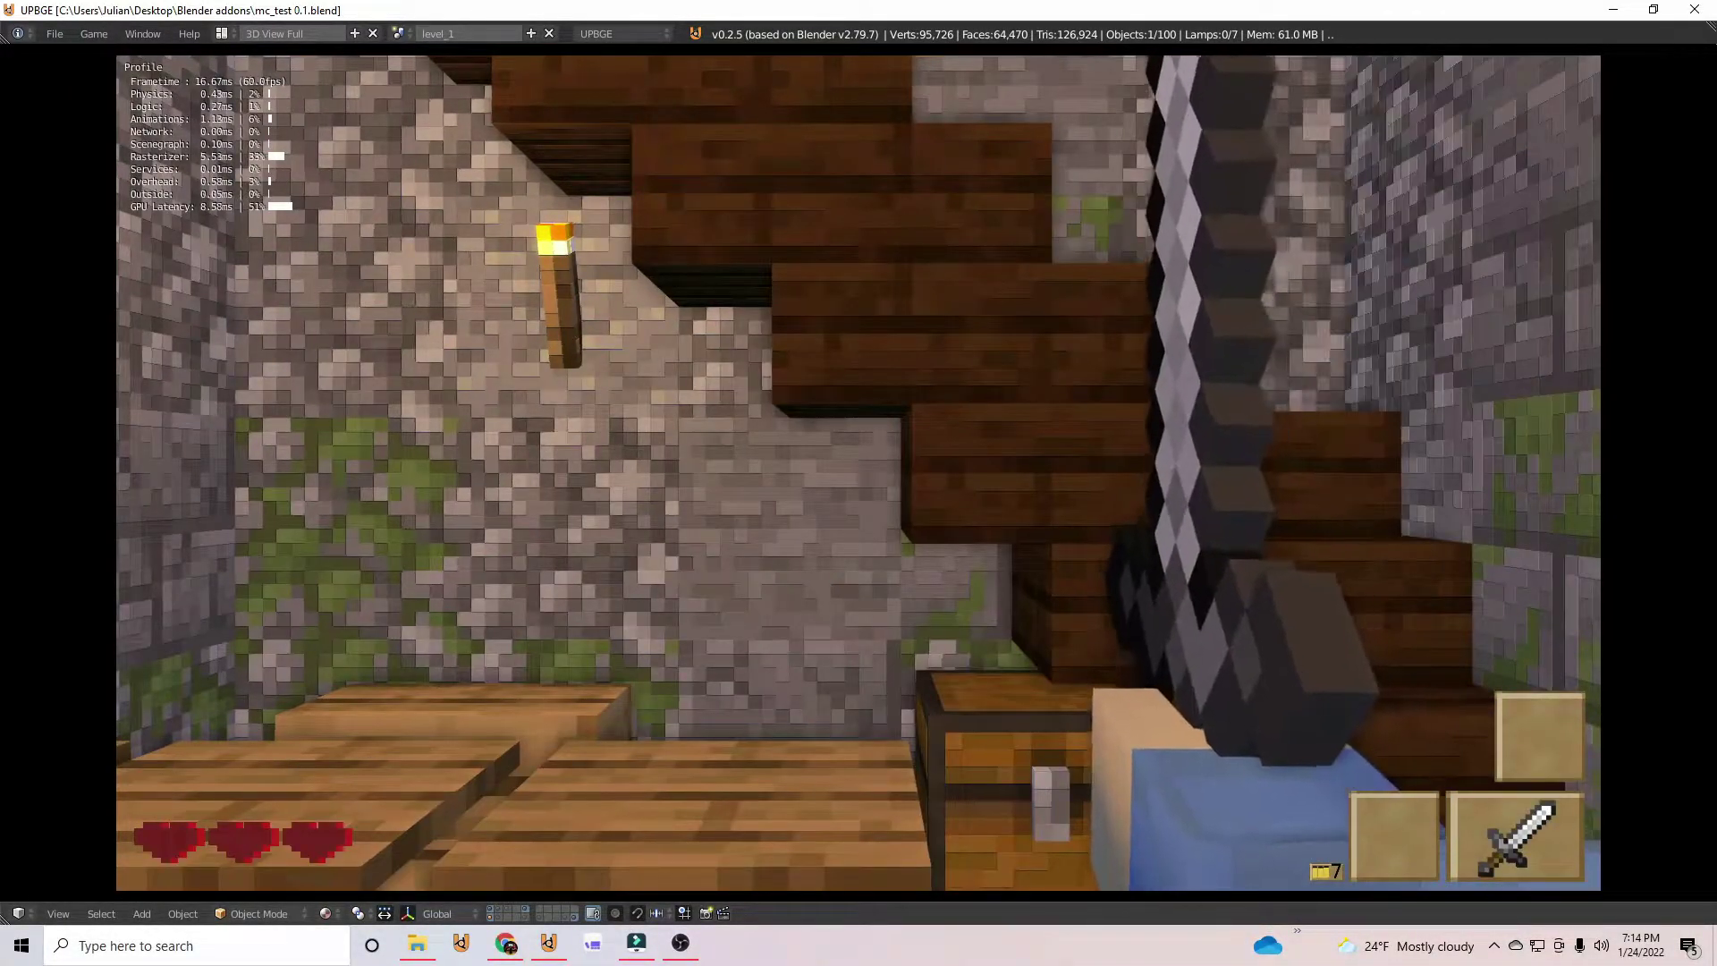
pyautogui.scroll(1, 859, 472)
pyautogui.scroll(-1, 858, 473)
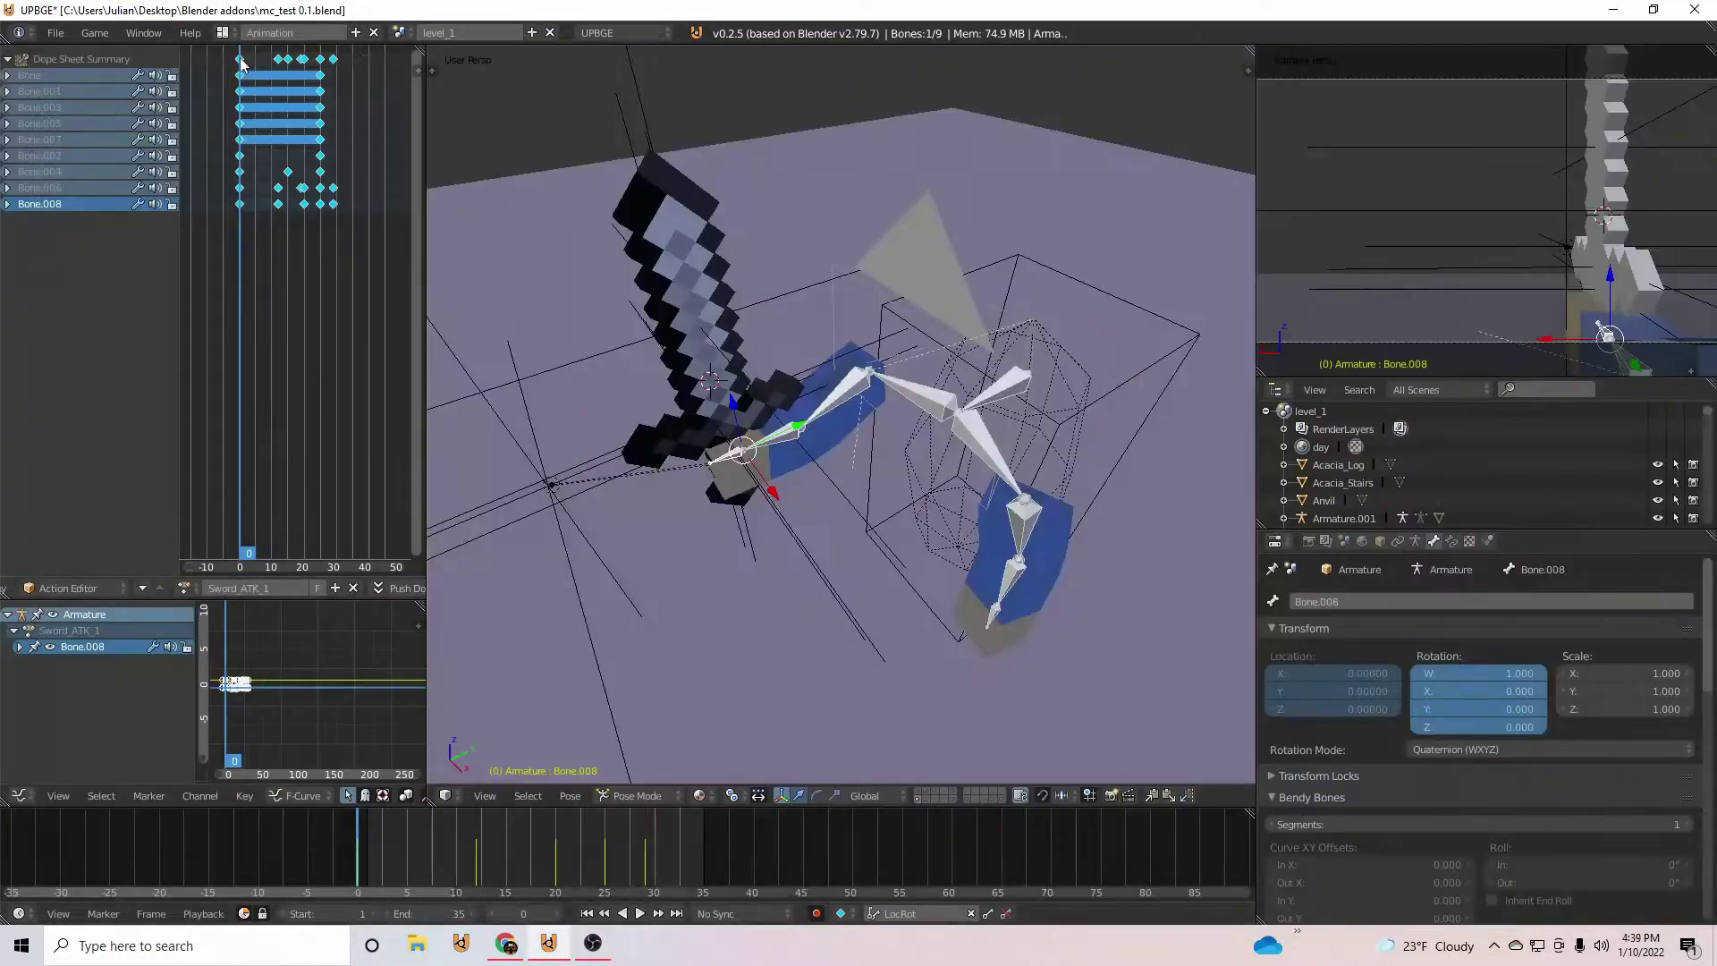
# Step: Copy the starting pose of all bones to frame 35 in Sword_ATK_1 and play the animation
pyautogui.press('a')
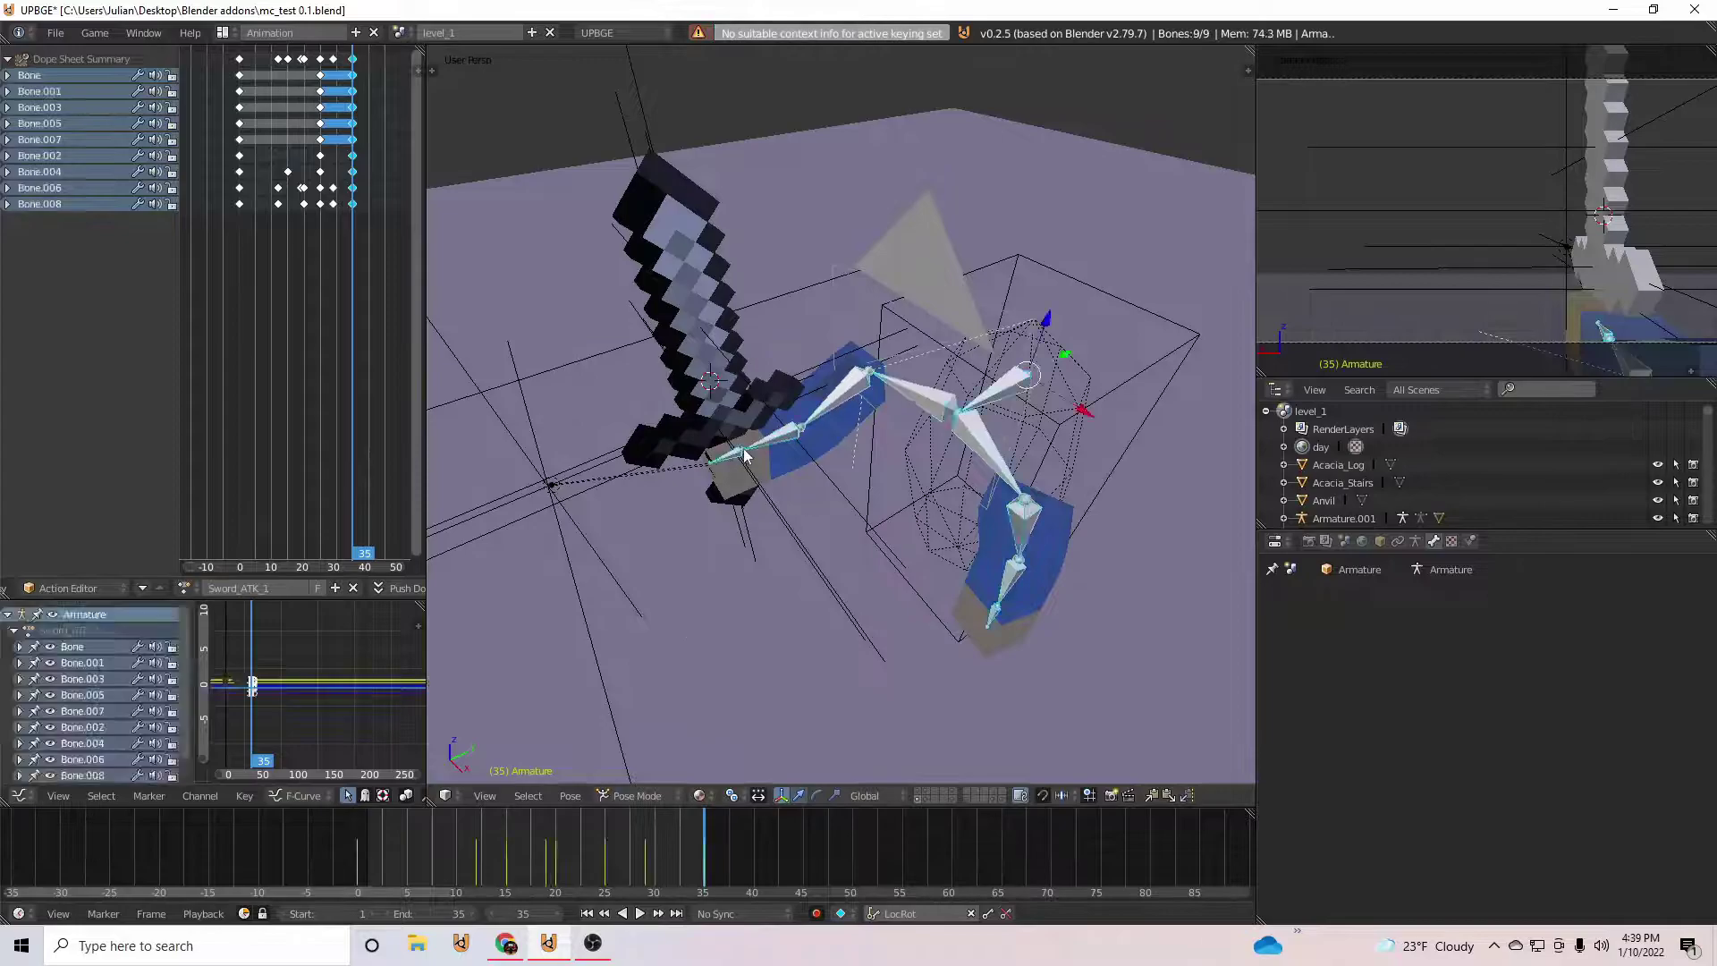
pyautogui.press('i')
pyautogui.hotkey('alt', 'a')
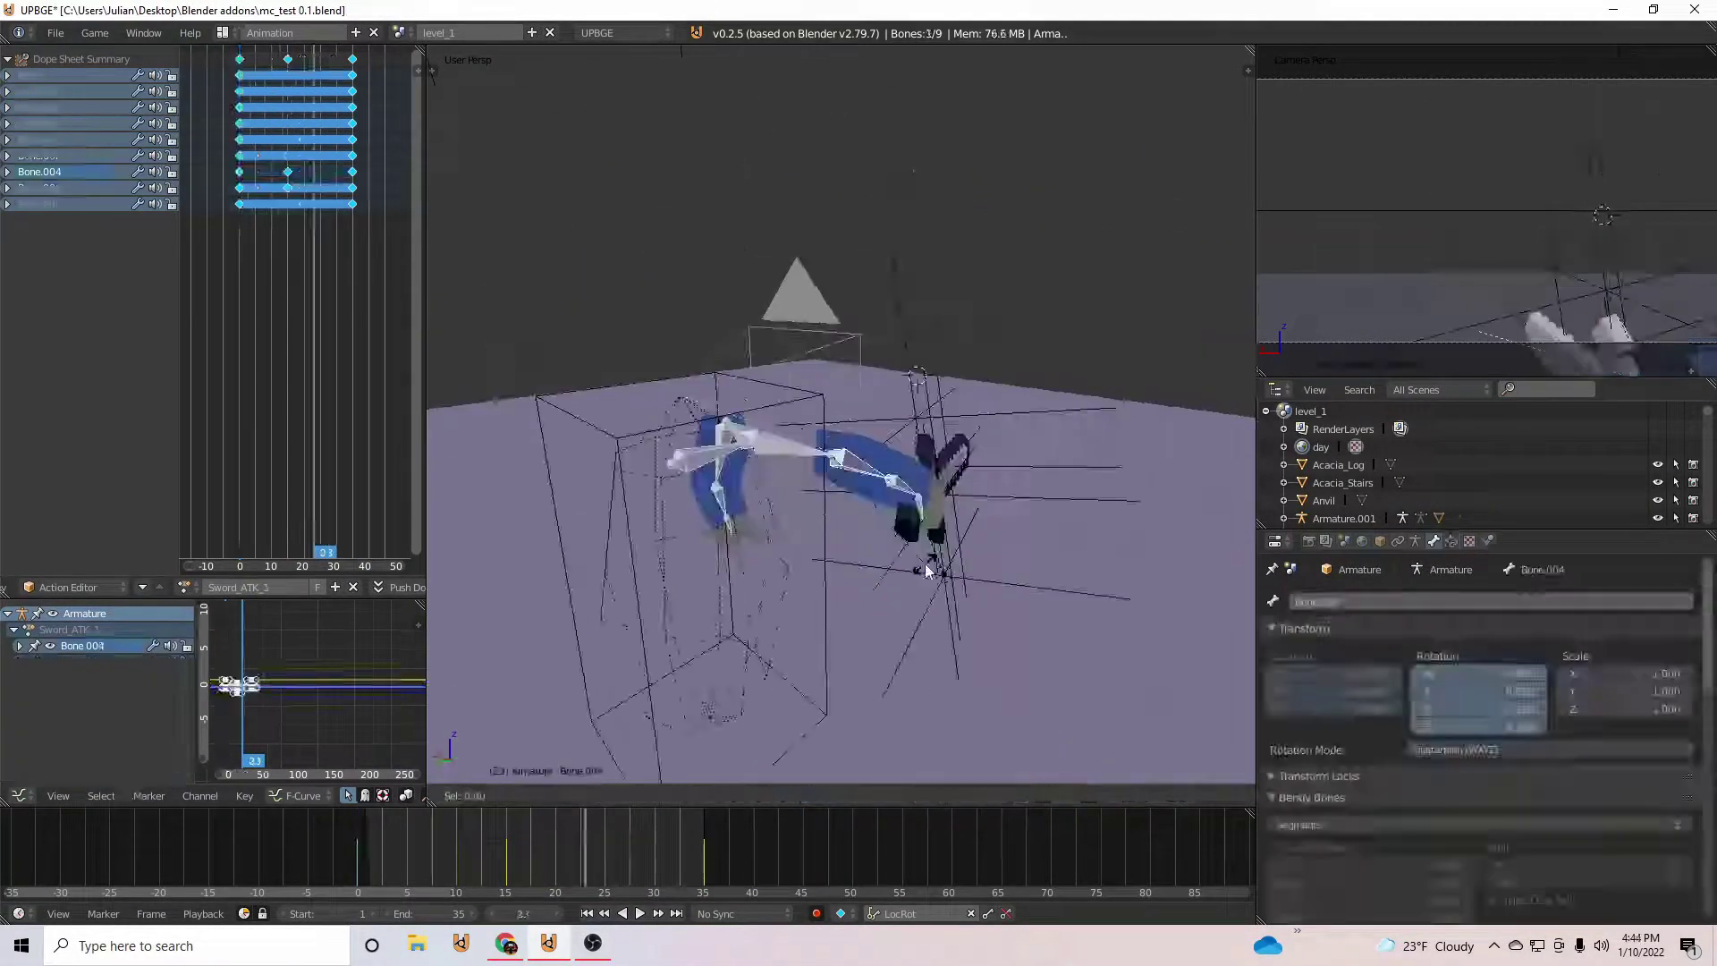
# Step: Rotate the sword arm's upper bone at frame 23 and scrub through the sword attack animation
pyautogui.click(974, 526)
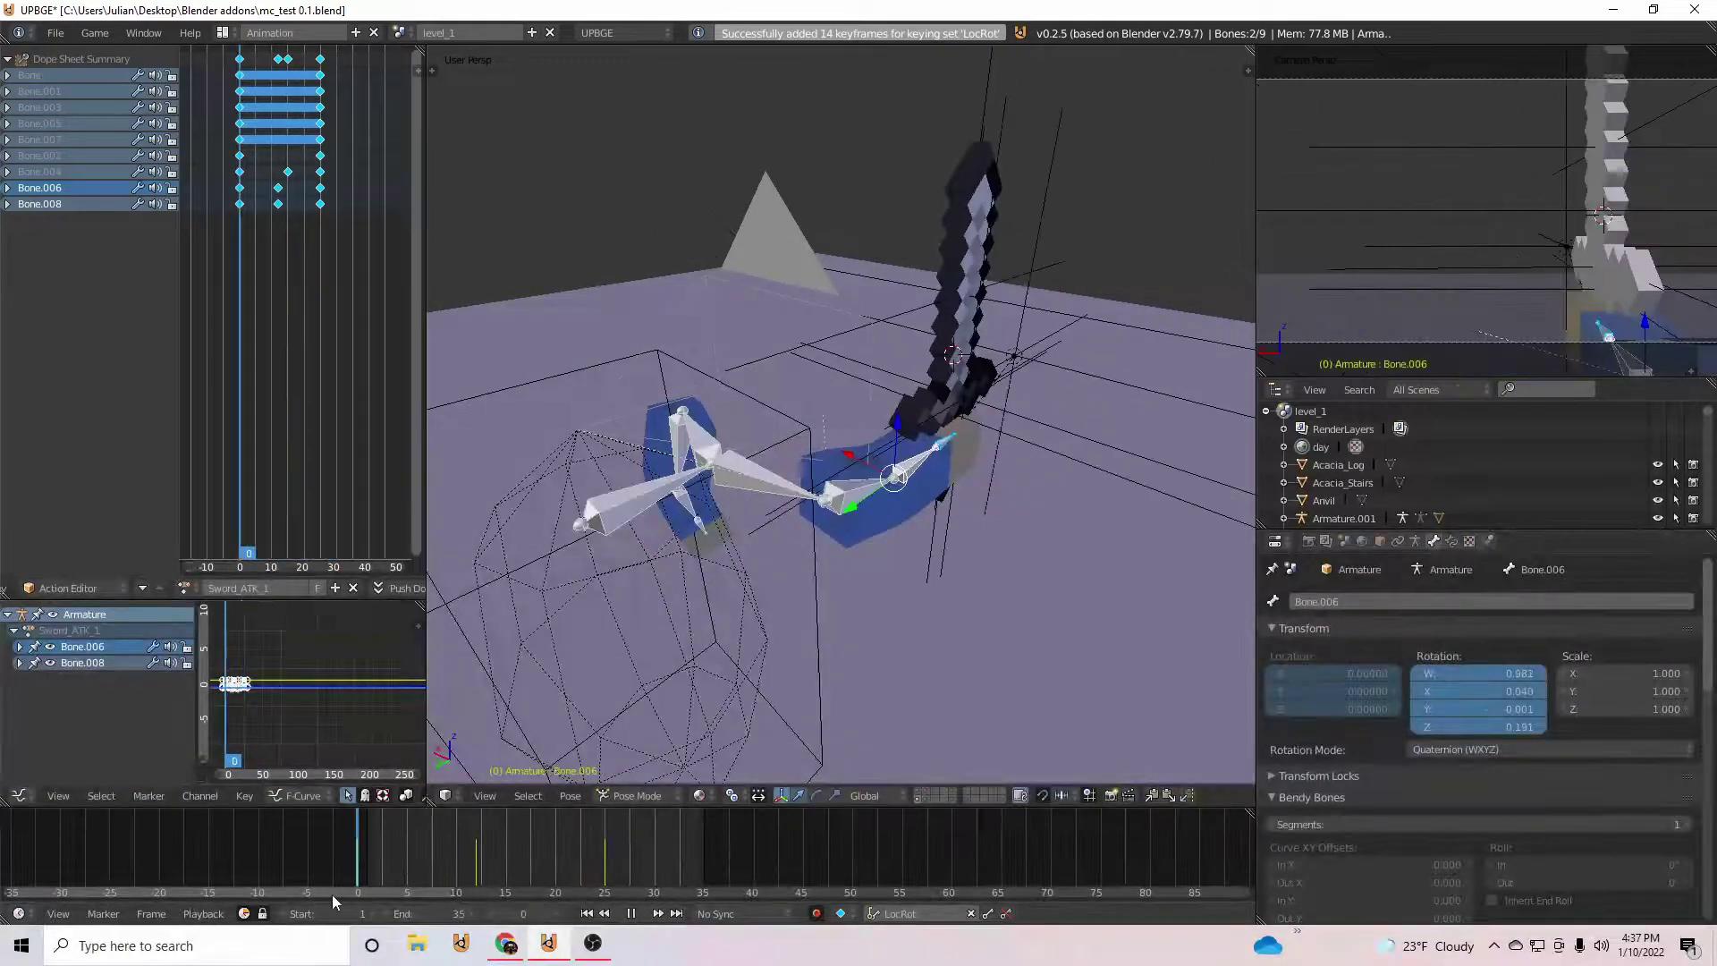
pyautogui.moveTo(331, 894); pyautogui.dragTo(695, 841)
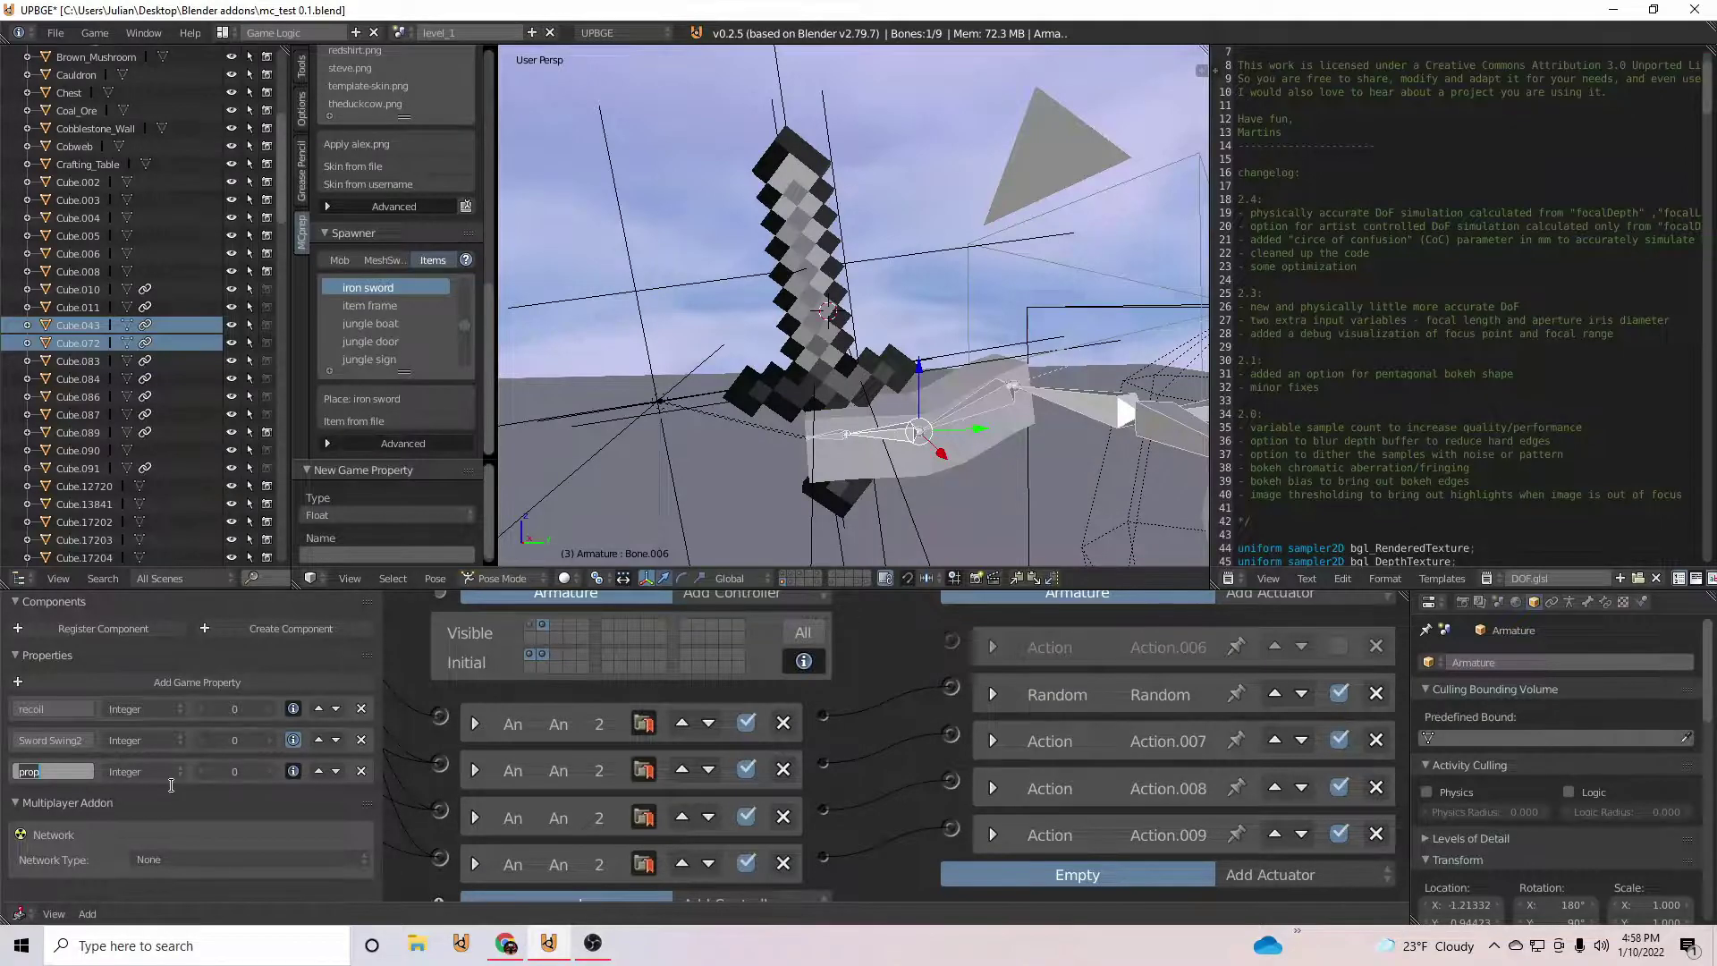
# Step: In the Sword_ATK_2 action at frame 15, rotate the sword arm's forearm bone, and its upper bone about the Z axis
pyautogui.press('r')
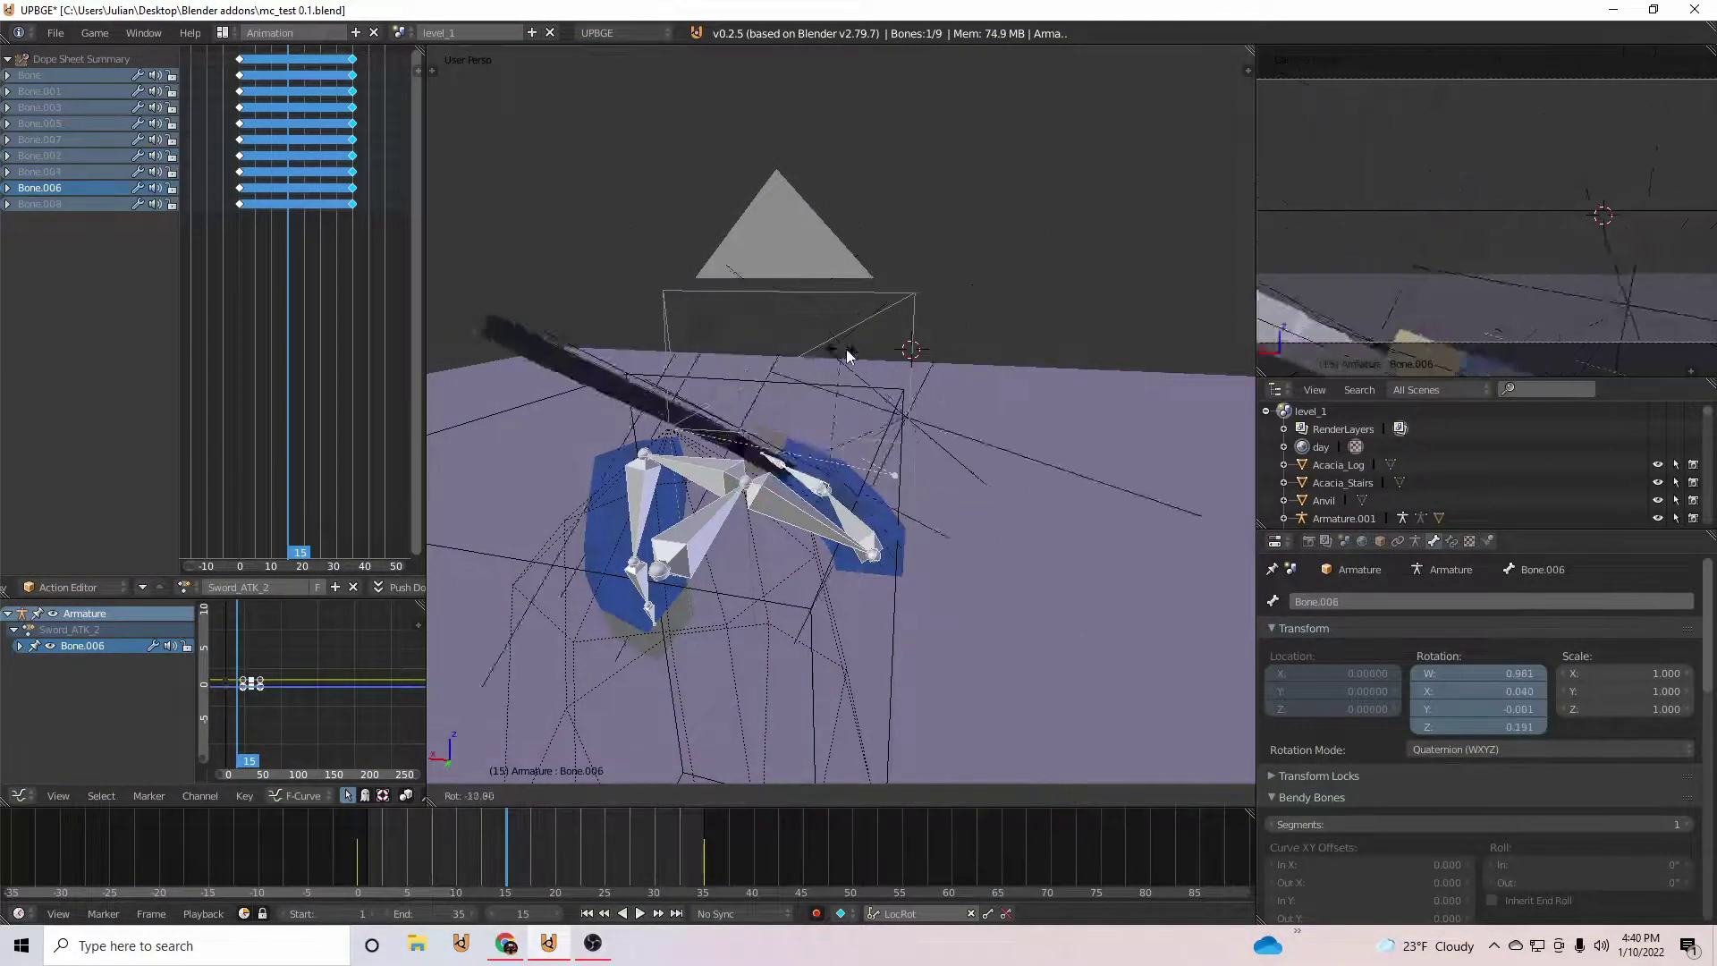
pyautogui.click(862, 299)
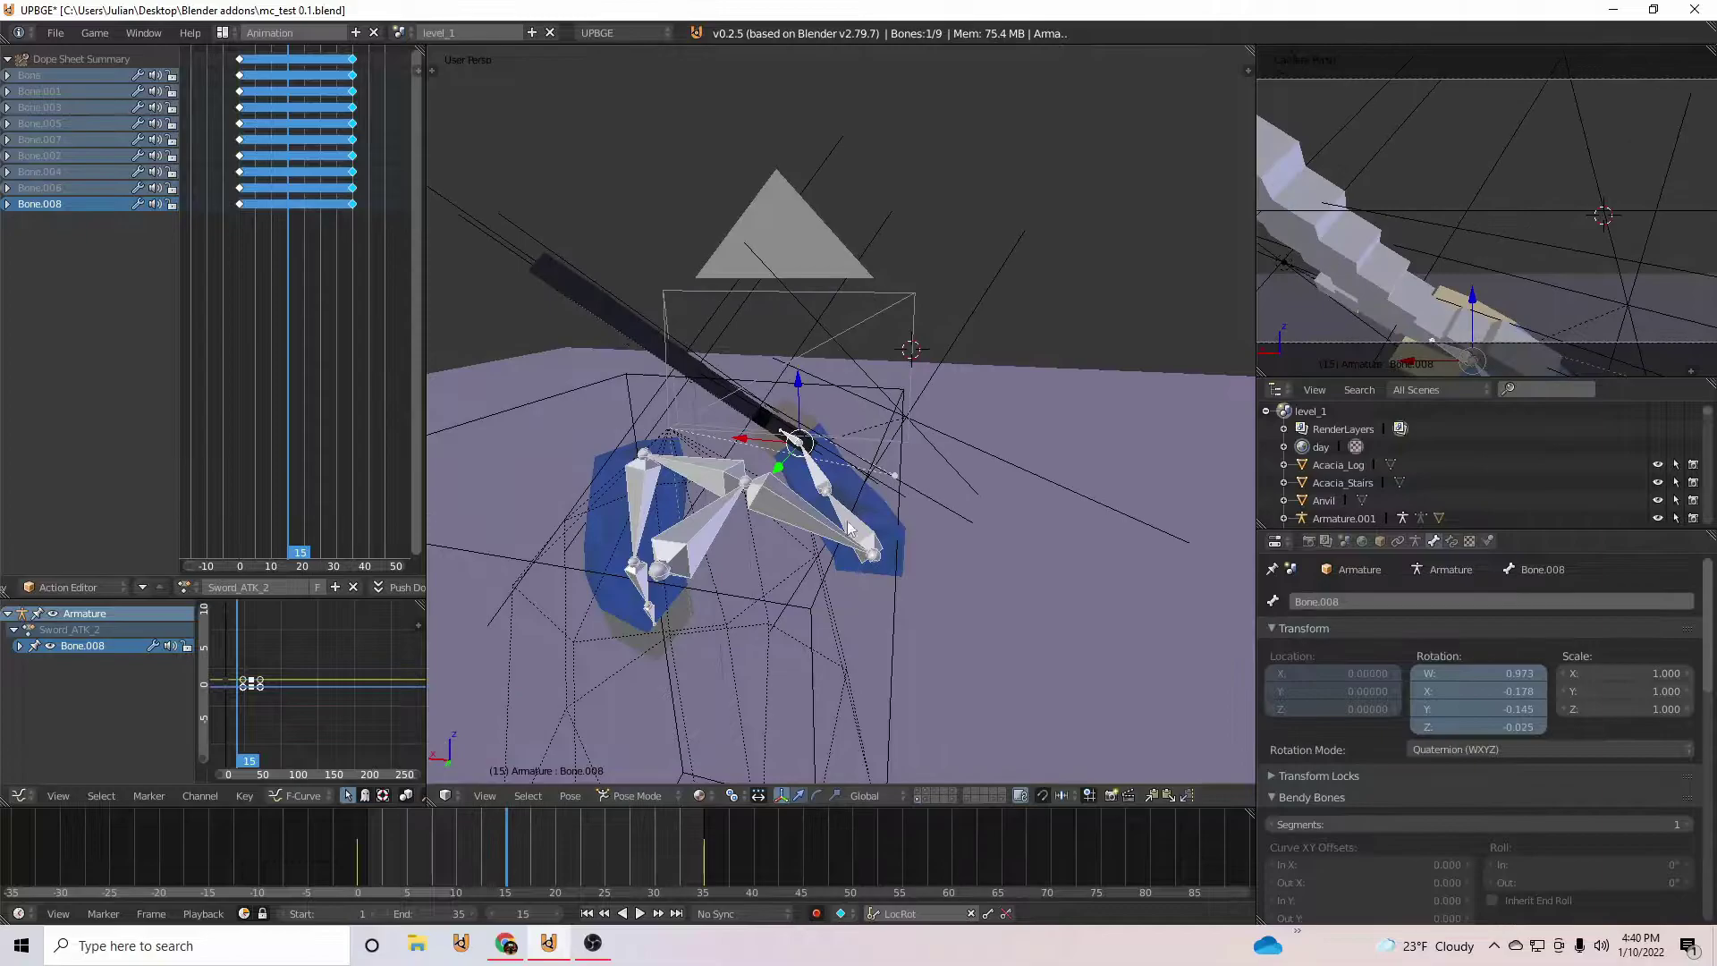
pyautogui.rightClick(818, 517)
pyautogui.press('r')
pyautogui.press('z')
pyautogui.click(994, 483)
# Step: Keyframe the sword arm's four bones at frame 15 and play the animation
pyautogui.press('a')
pyautogui.press('a')
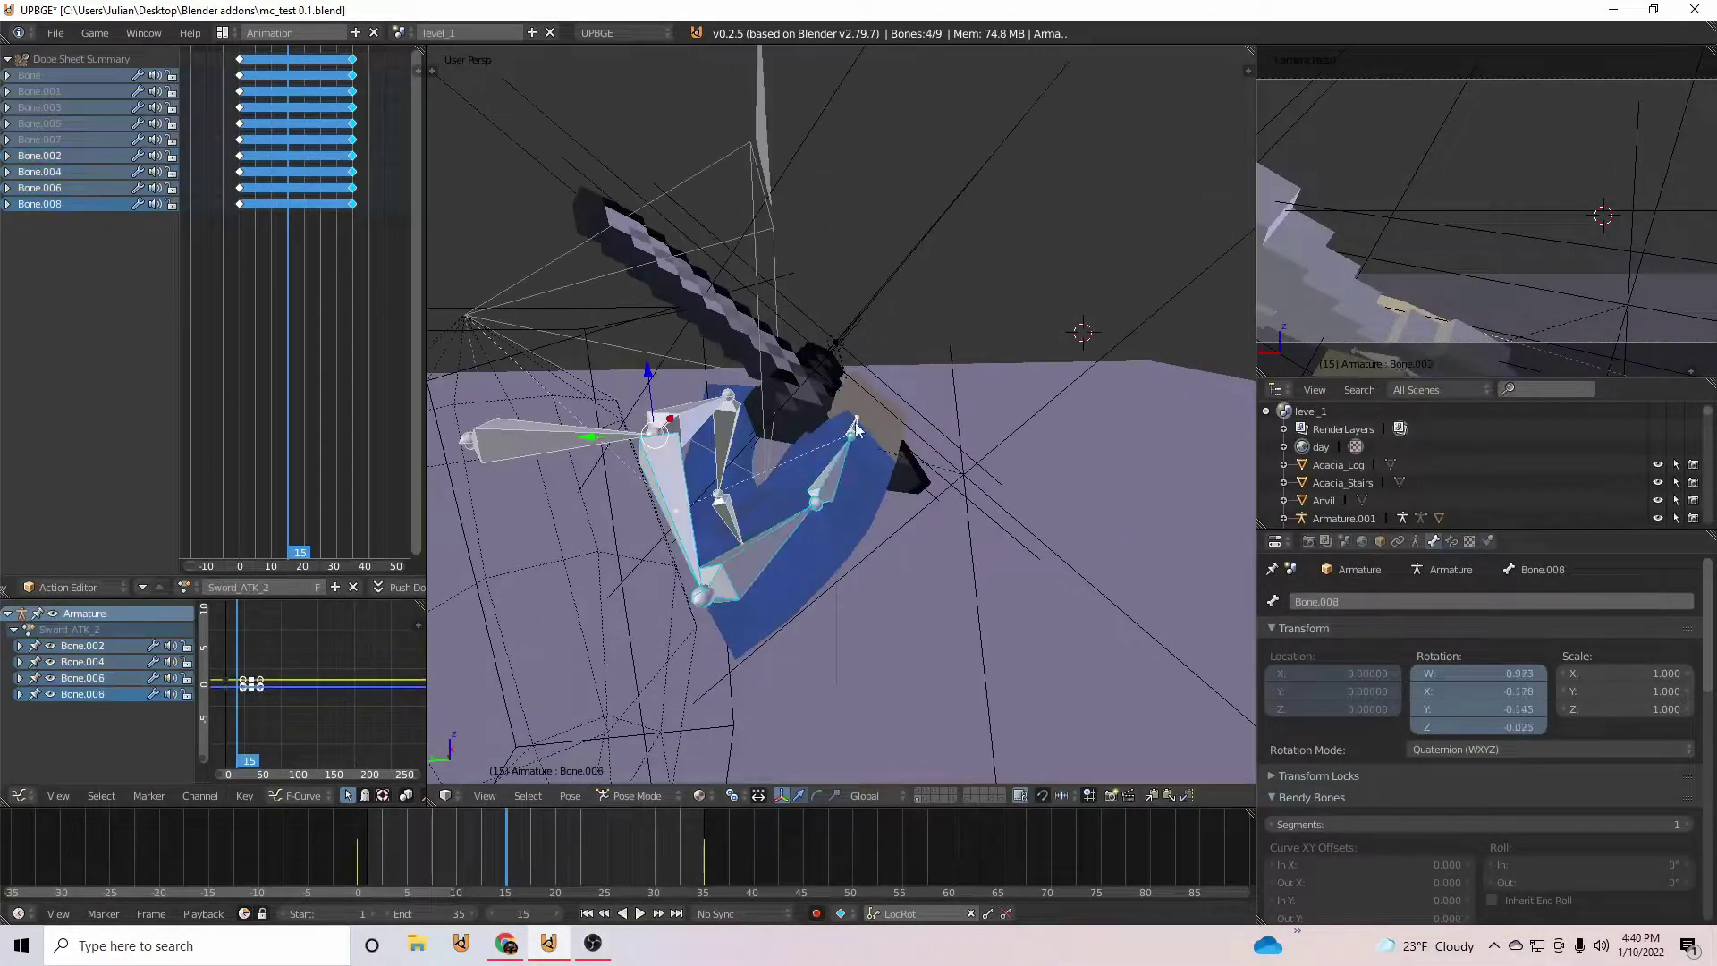
pyautogui.press('i')
pyautogui.hotkey('alt', 'a')
# Step: At frame 25, freely rotate the sword arm's upper bone to swing the sword outward, keyframe it and preview the swing
pyautogui.moveTo(615, 872); pyautogui.dragTo(606, 869)
pyautogui.rightClick(805, 547)
pyautogui.moveTo(816, 545); pyautogui.dragTo(961, 510, button='middle')
pyautogui.press('r')
pyautogui.press('r')
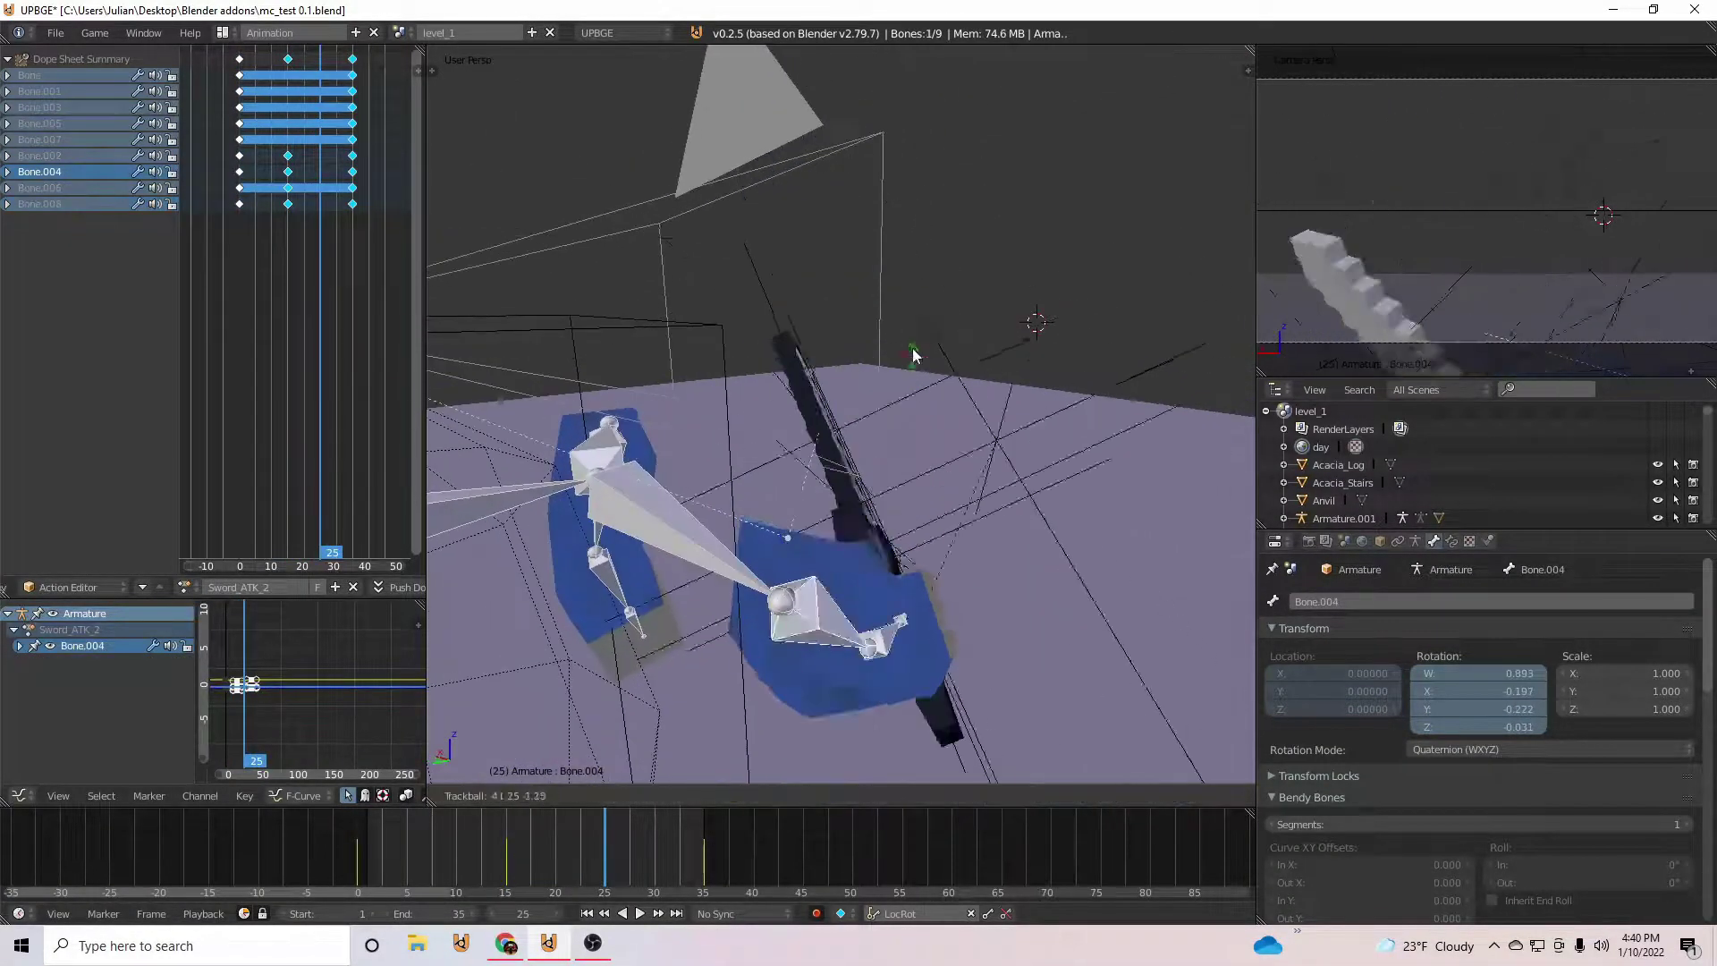
pyautogui.click(904, 469)
pyautogui.scroll(-3, 904, 469)
pyautogui.keyDown('shift'); pyautogui.rightClick(1045, 558); pyautogui.keyUp('shift')
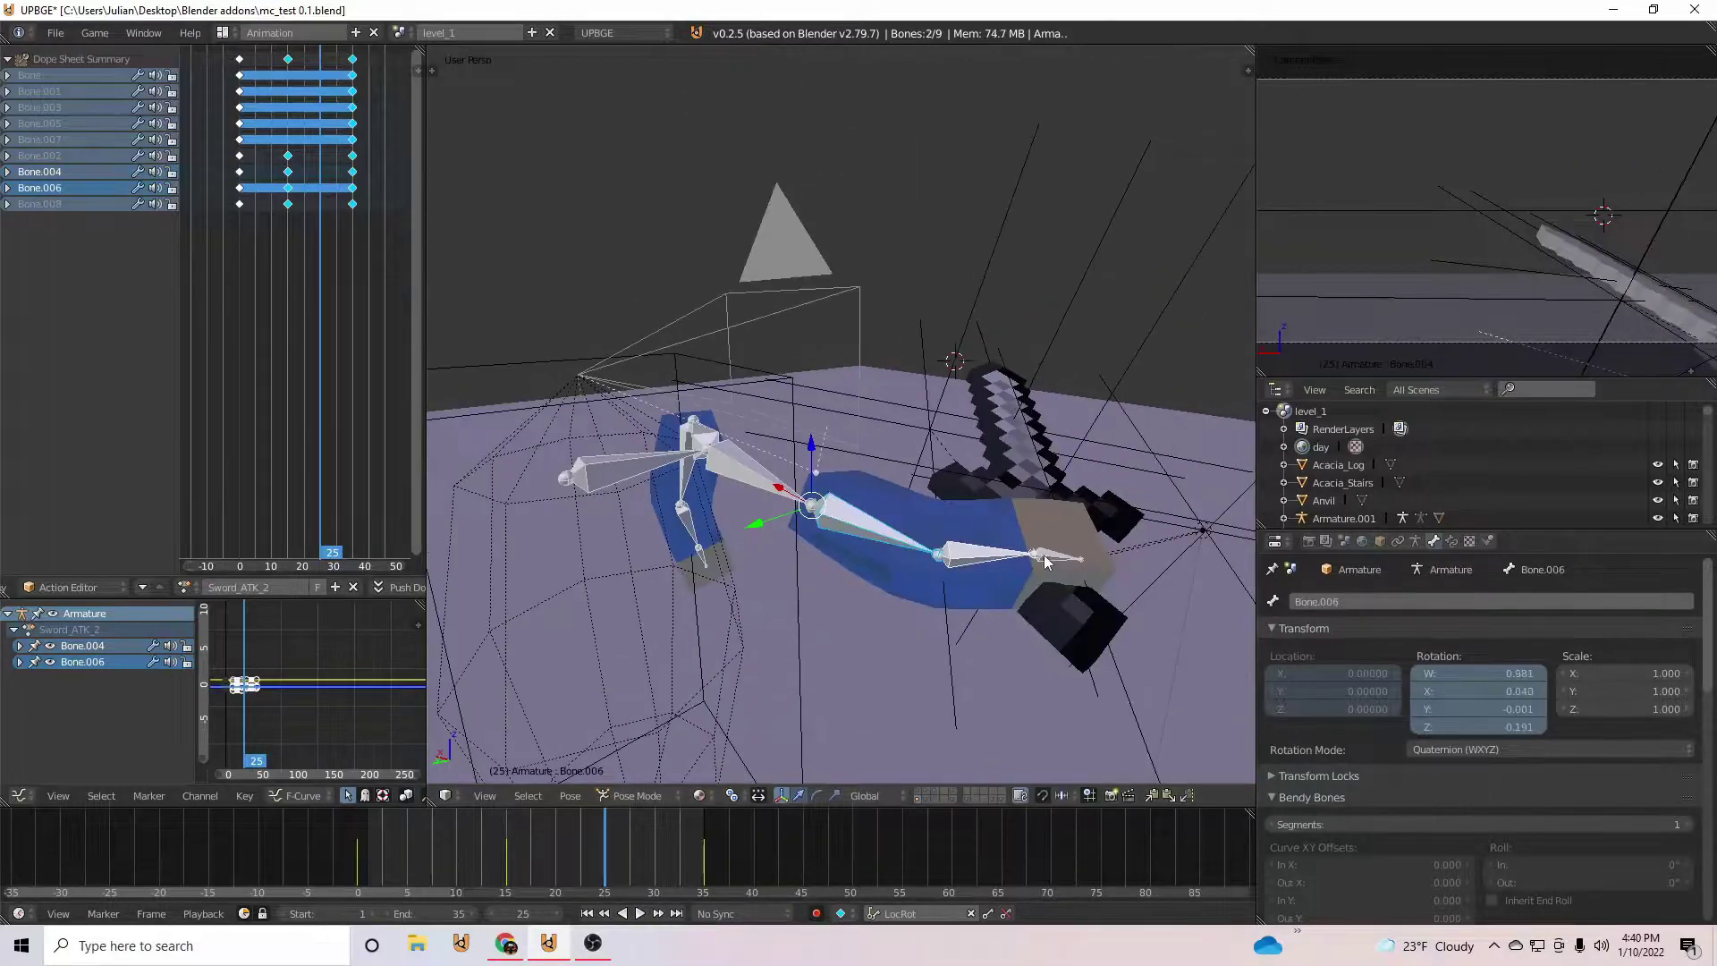
pyautogui.hotkey('ctrl', 'z')
pyautogui.press('i')
pyautogui.moveTo(474, 856); pyautogui.dragTo(358, 857)
pyautogui.hotkey('alt', 'a')
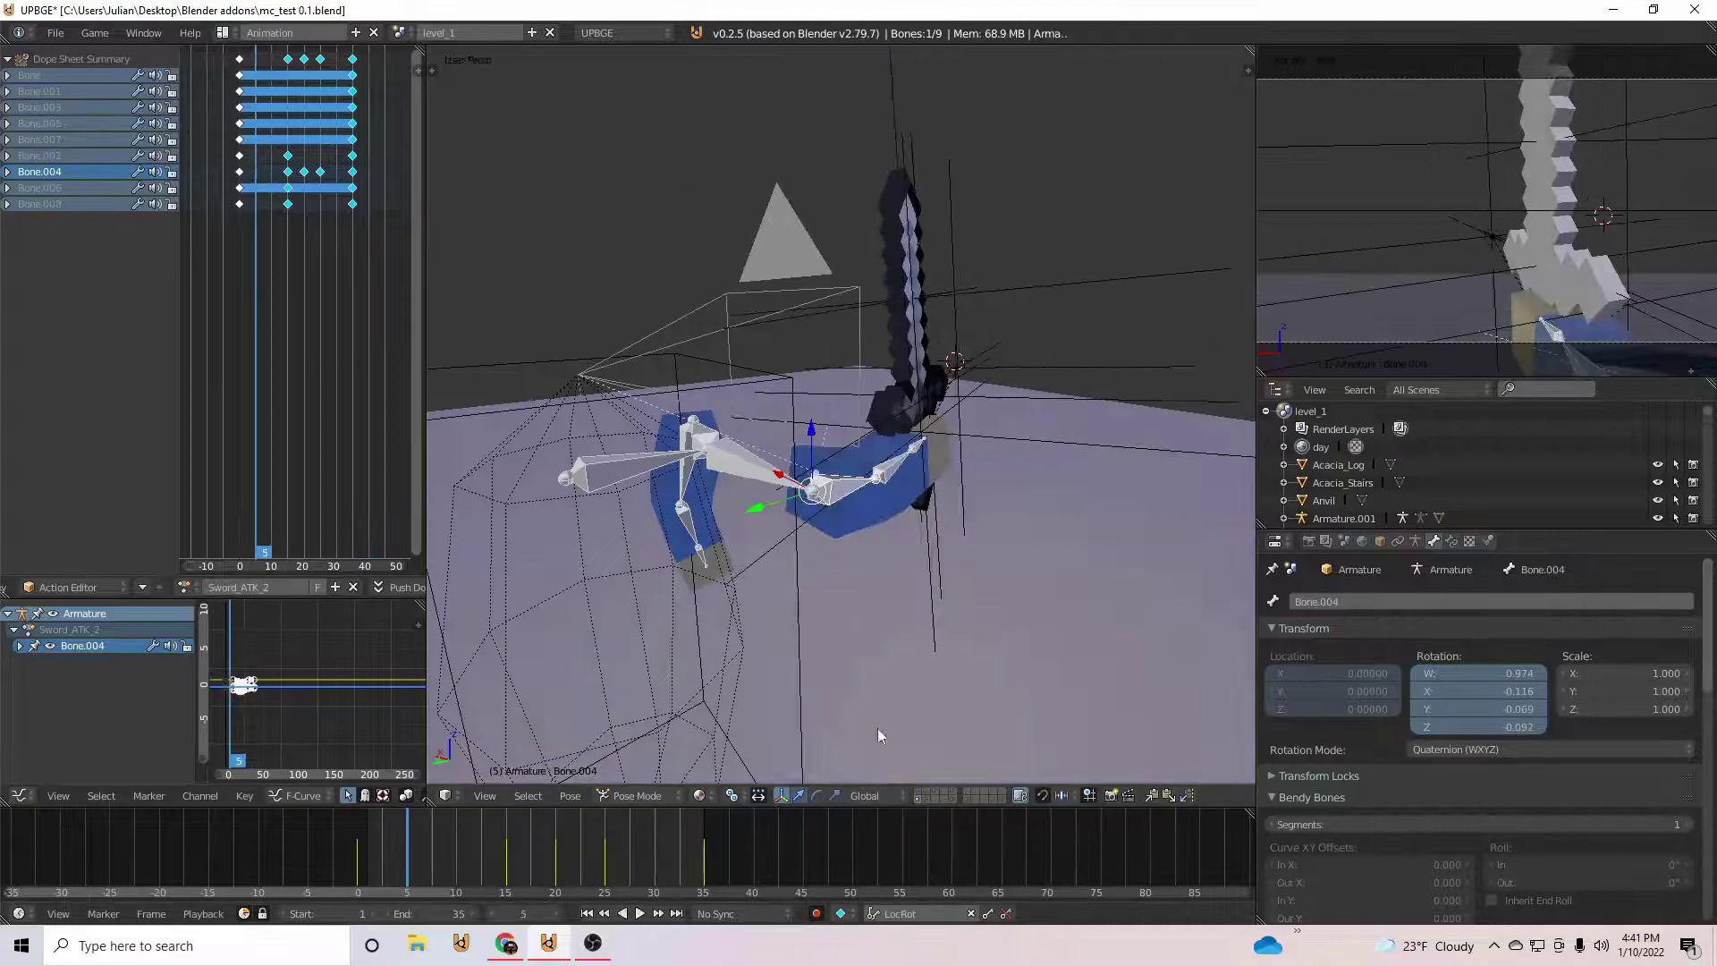
# Step: Scrub Sword_ATK_2 to frame 9 and keyframe the sword arm's forearm bone there
pyautogui.hotkey('alt', 'a')
pyautogui.moveTo(672, 832); pyautogui.dragTo(446, 892)
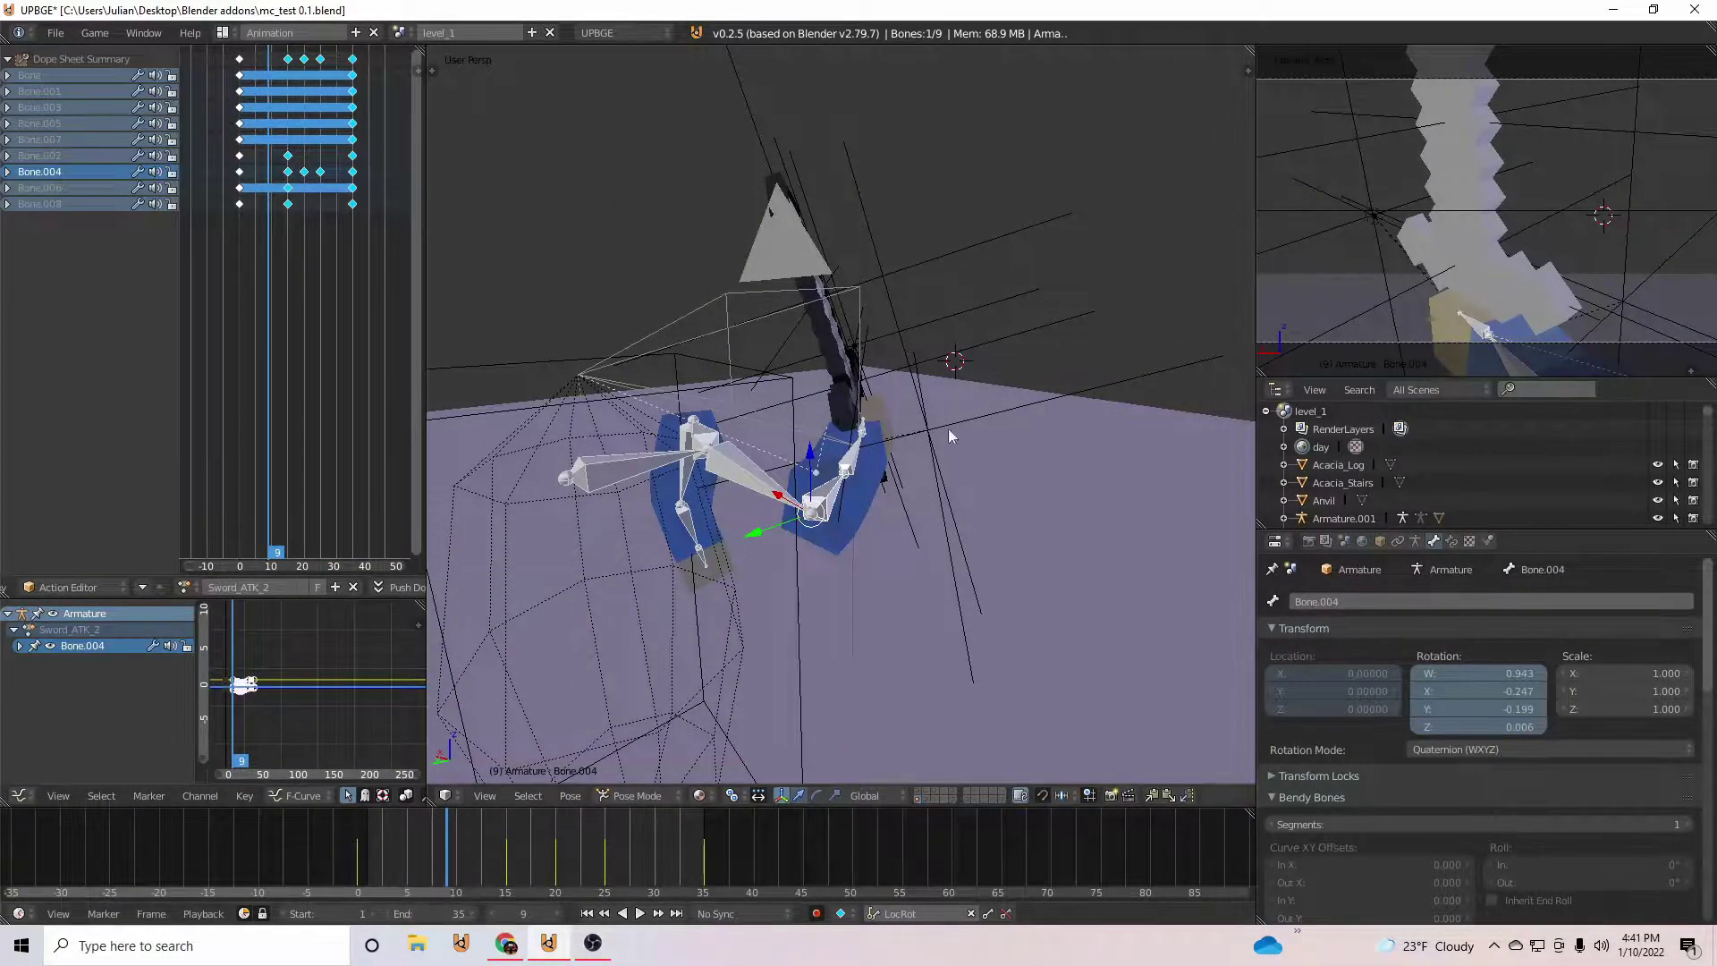
pyautogui.moveTo(386, 836); pyautogui.dragTo(431, 823)
pyautogui.rightClick(909, 467)
pyautogui.press('i')
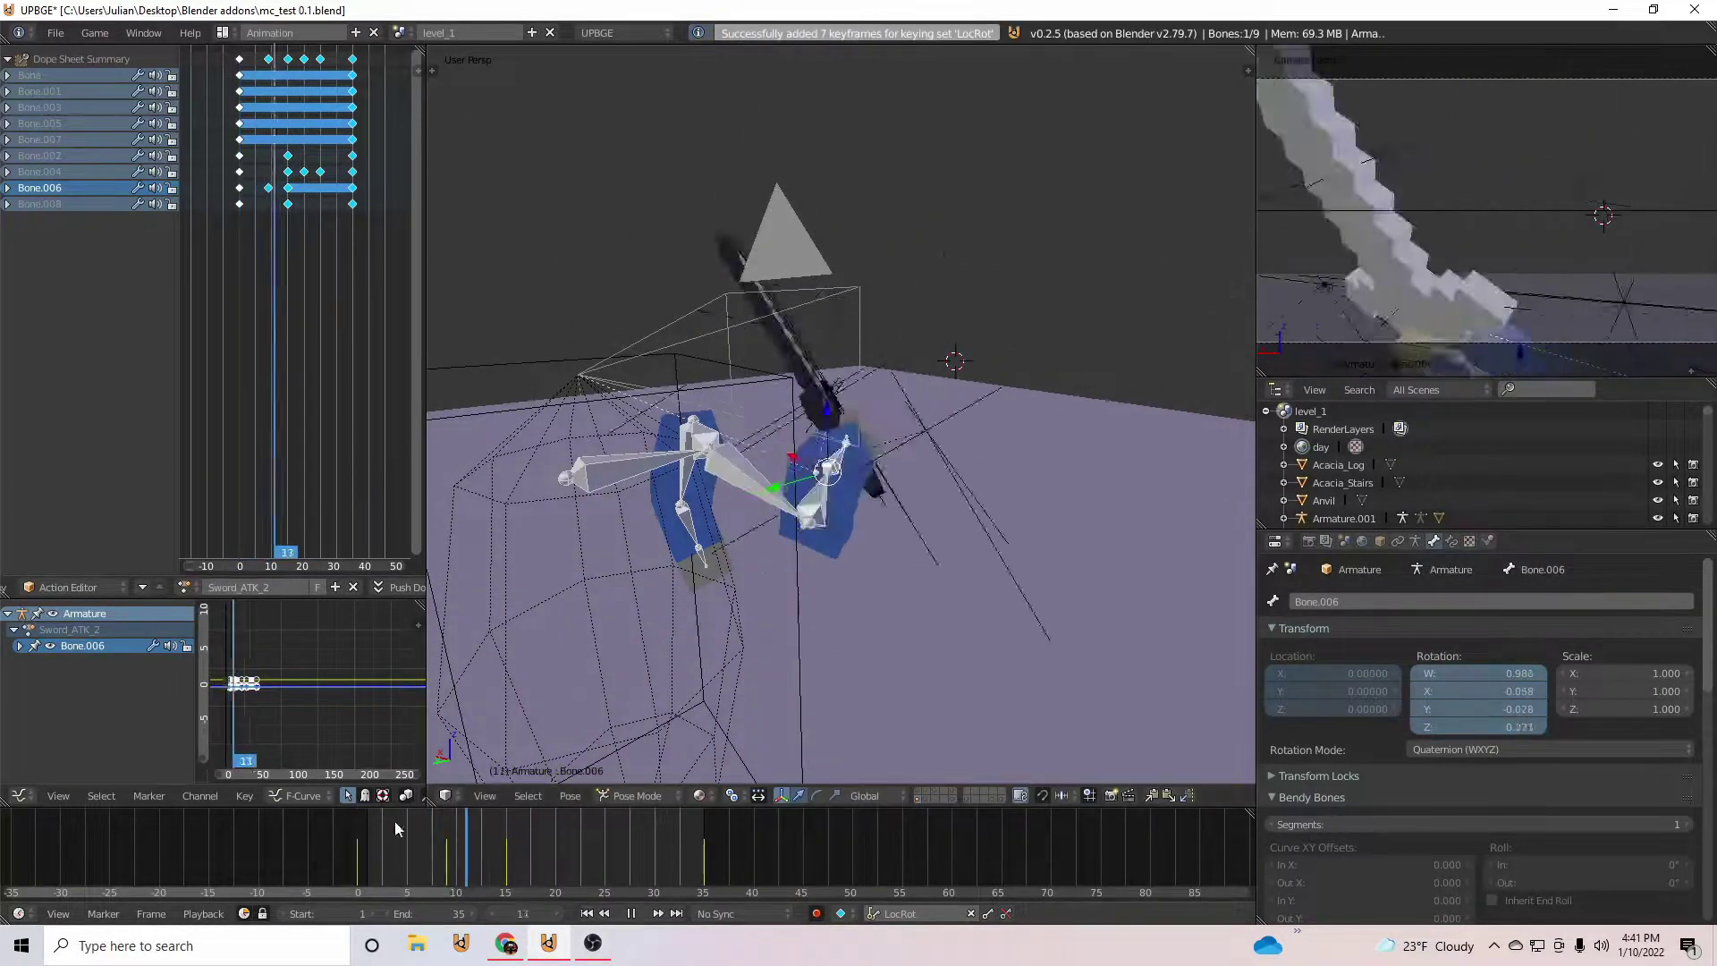
# Step: Stop playback, go to frame 25 of Sword_ATK_2 and select the sword arm's hand bone
pyautogui.hotkey('alt', 'a')
pyautogui.moveTo(623, 880); pyautogui.dragTo(605, 881)
pyautogui.rightClick(1062, 566)
pyautogui.press('r')
pyautogui.rightClick(1077, 637)
pyautogui.press('t')
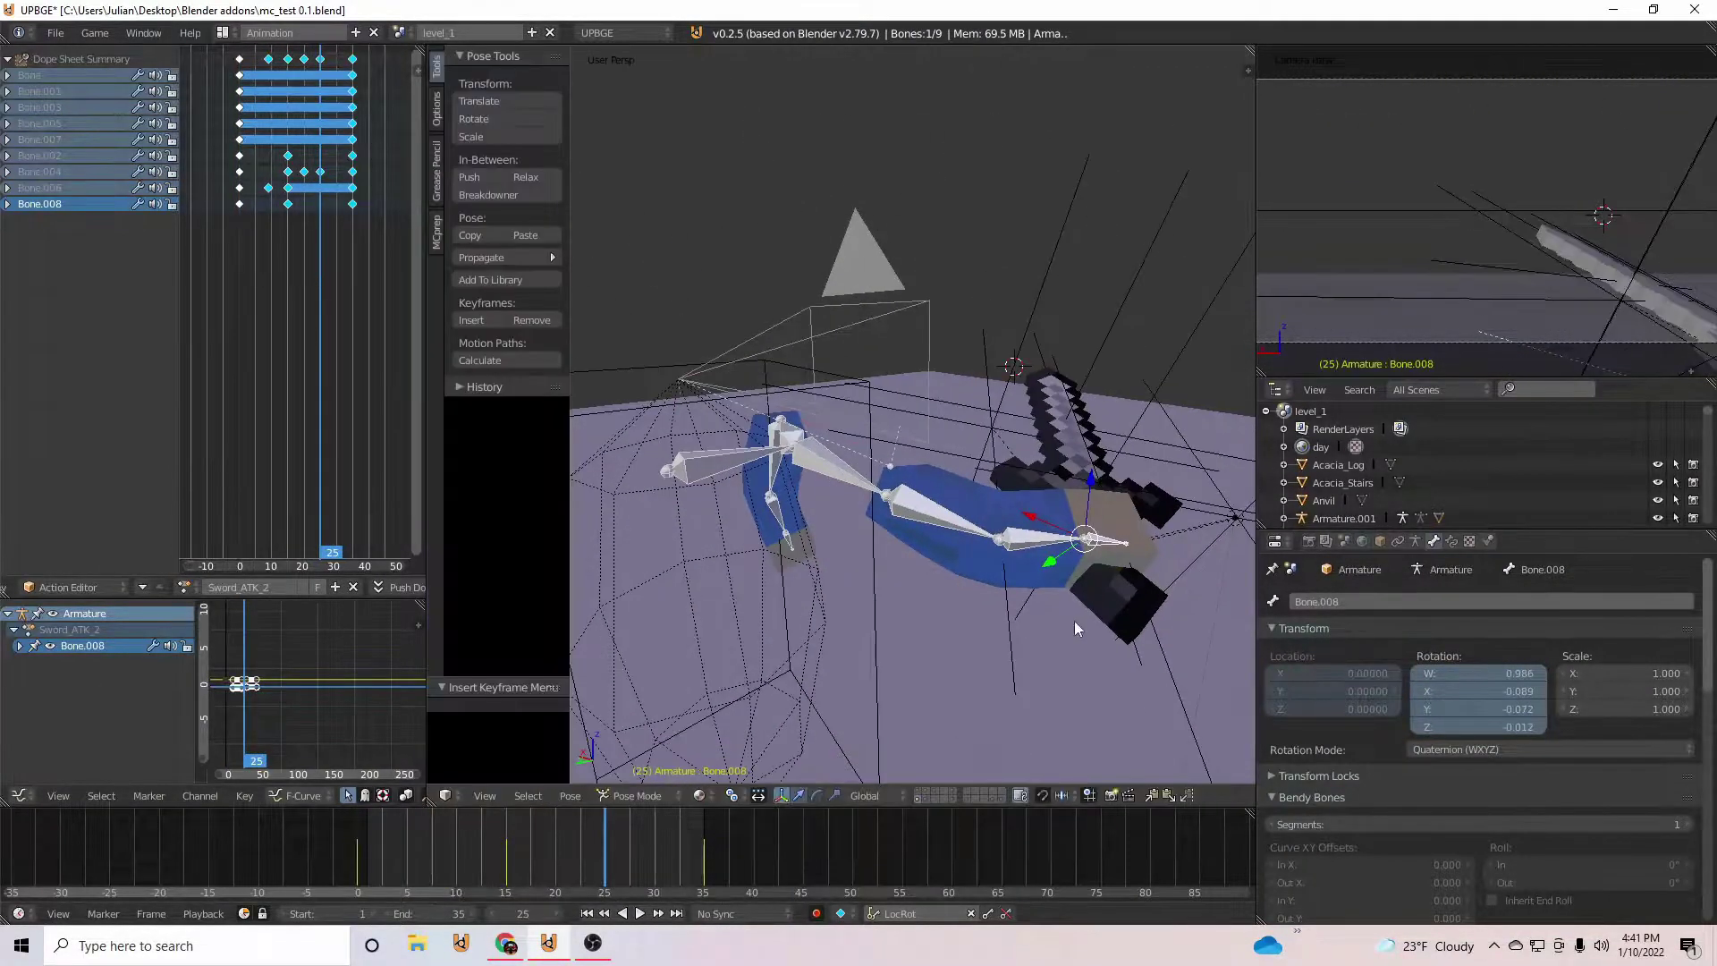
pyautogui.press('t')
pyautogui.press('r')
pyautogui.press('x')
pyautogui.rightClick(1098, 539)
# Step: Rotate the sword arm's hand bone at frame 25, keyframe it and preview the swing from the start
pyautogui.moveTo(1098, 539); pyautogui.dragTo(1174, 608, button='middle')
pyautogui.press('r')
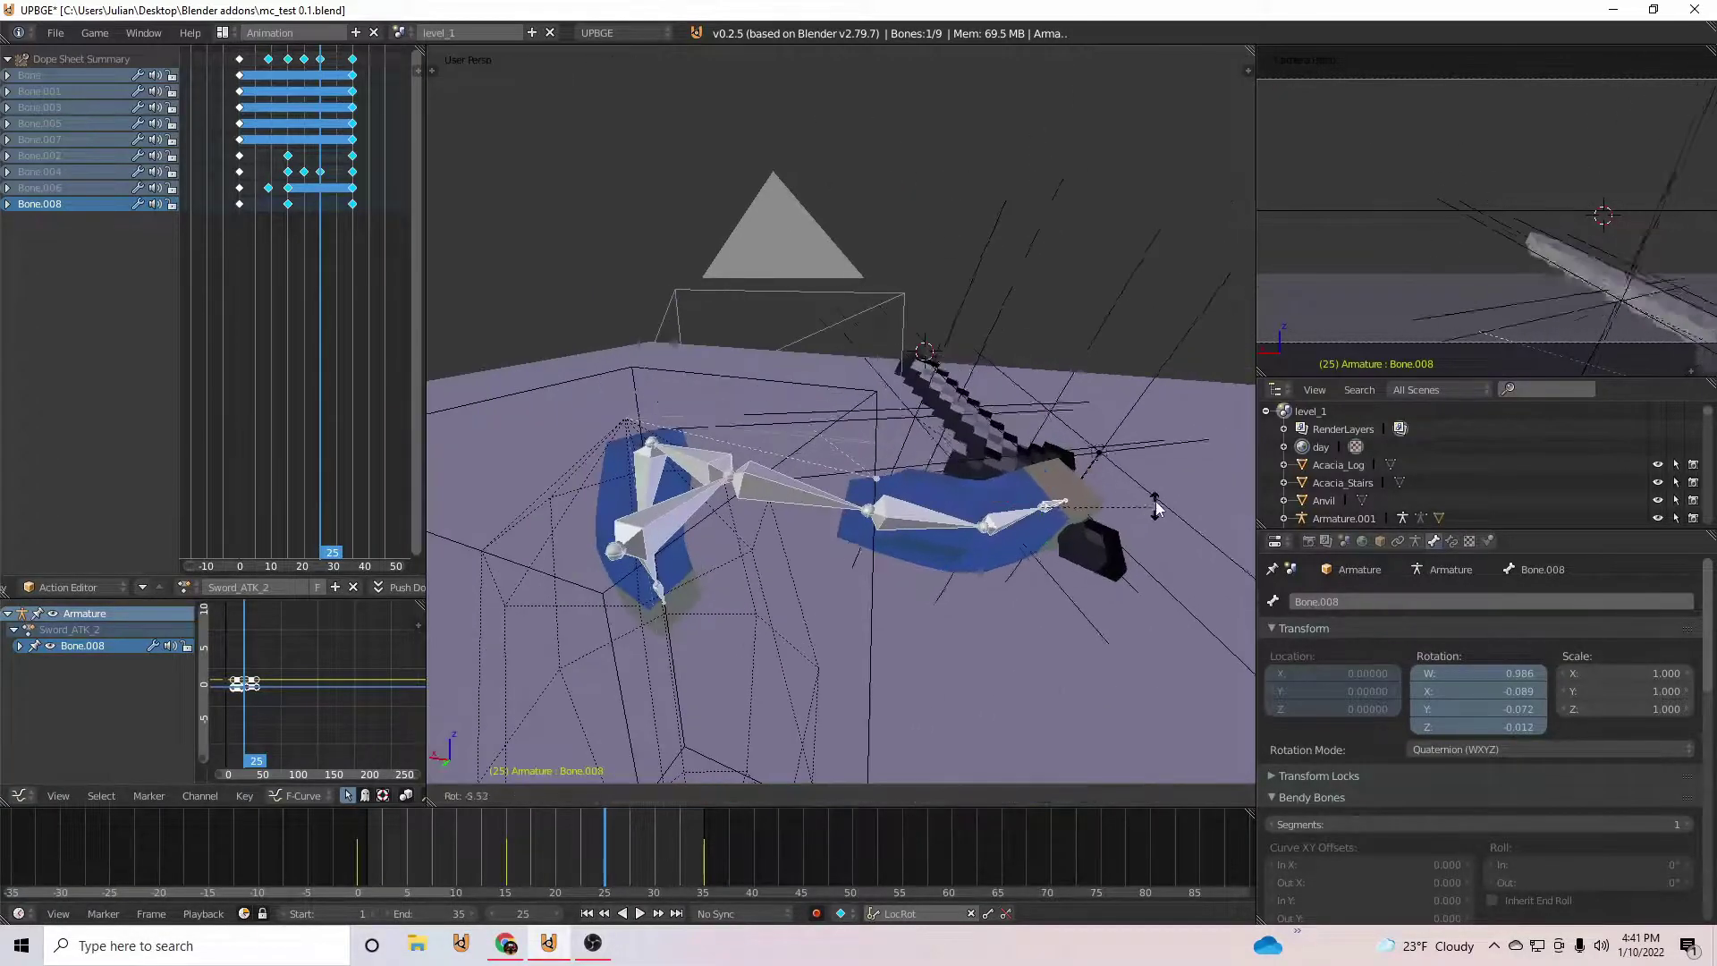
pyautogui.click(917, 511)
pyautogui.moveTo(417, 828); pyautogui.dragTo(594, 889)
pyautogui.hotkey('alt', 'a')
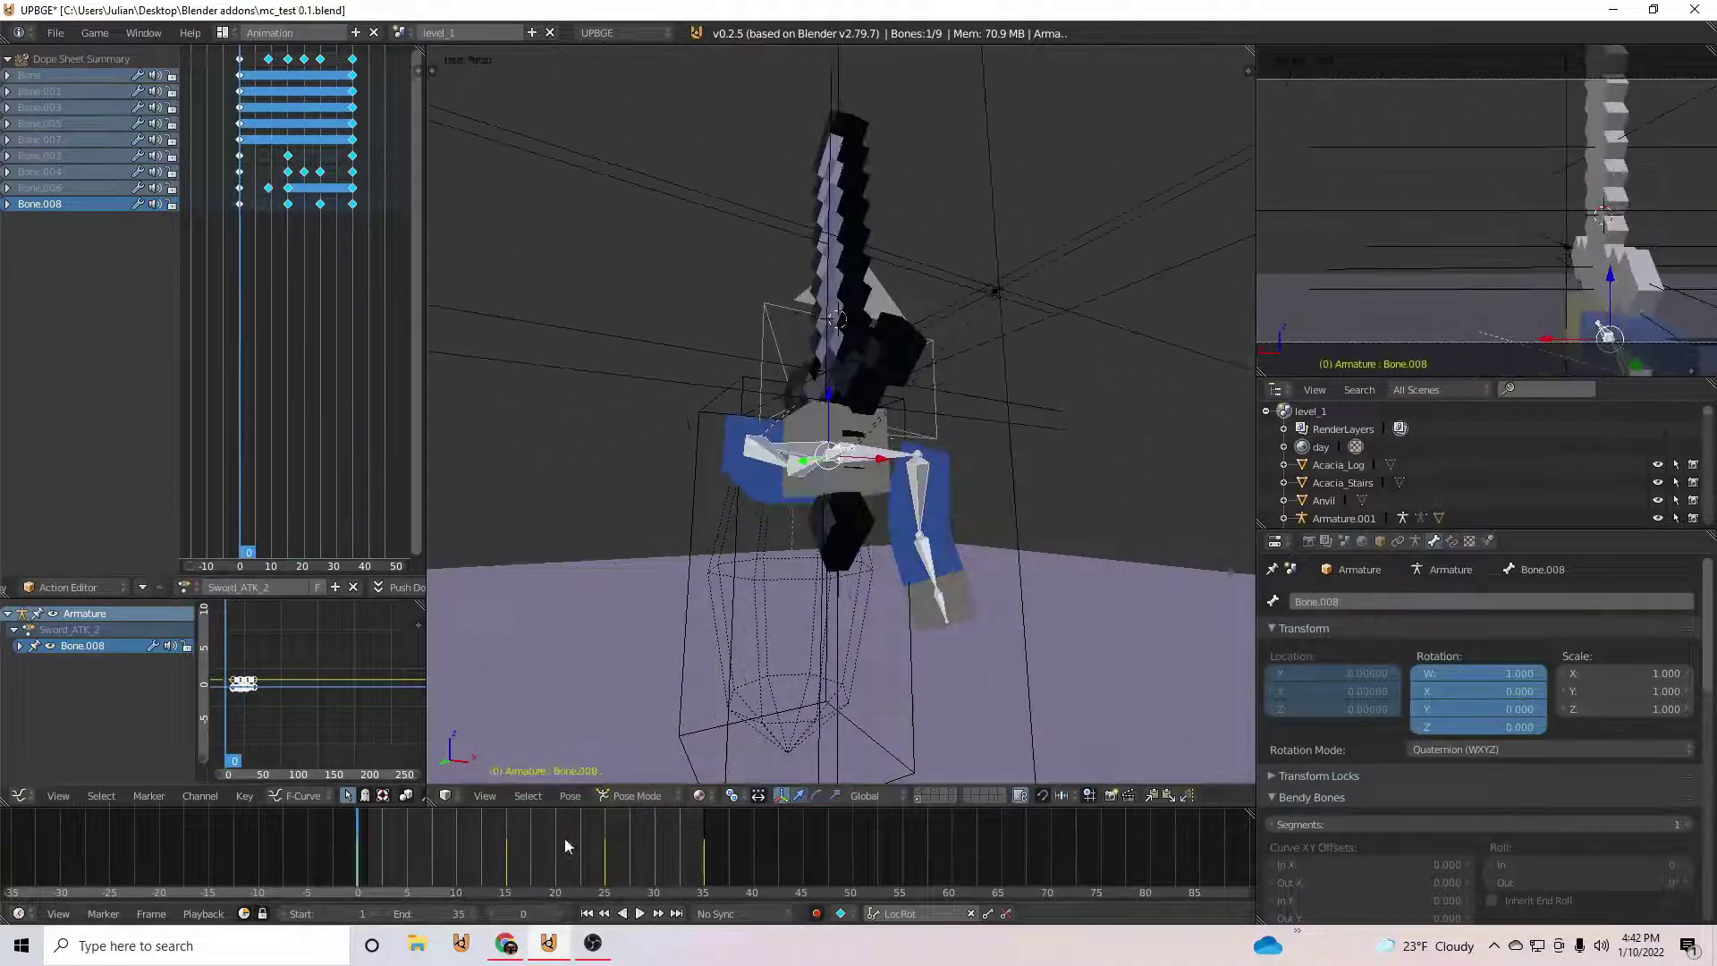
# Step: At frame 9, freely rotate the sword arm's hand bone and scrub the timeline to check the motion
pyautogui.click(375, 829)
pyautogui.moveTo(376, 828); pyautogui.dragTo(445, 894)
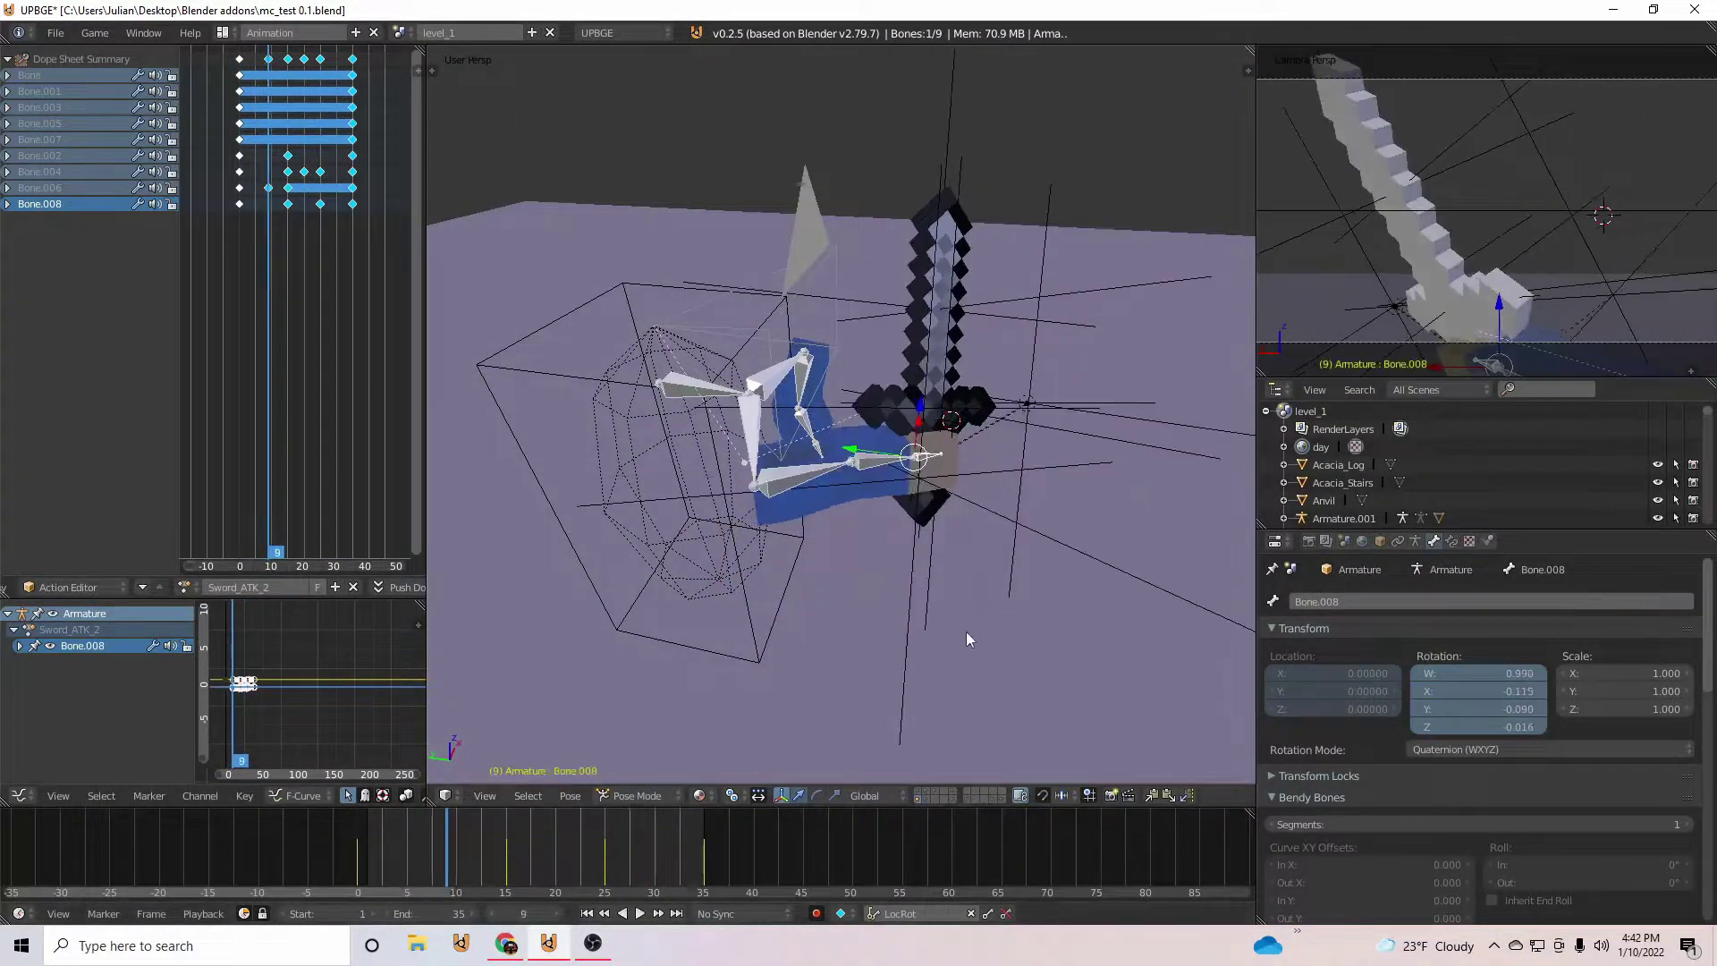
pyautogui.press('r')
pyautogui.press('r')
pyautogui.click(963, 358)
pyautogui.moveTo(495, 816); pyautogui.dragTo(441, 821)
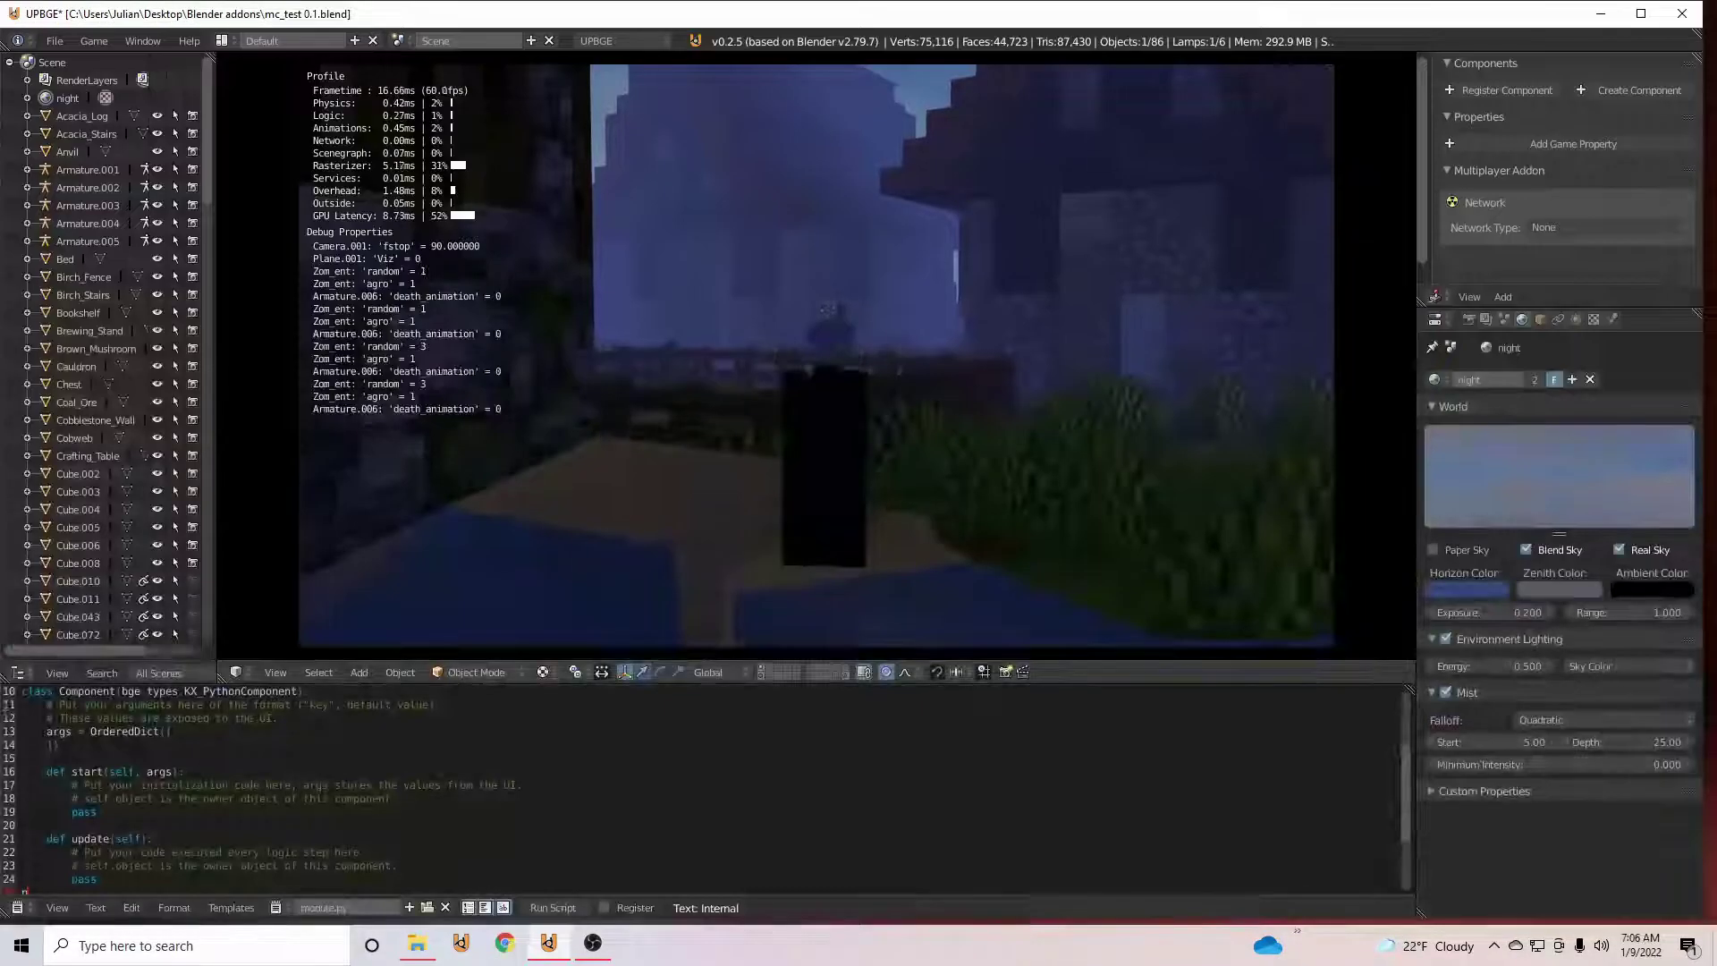
# Step: Play-test the night scene in first person by firing the gun and walking ahead
pyautogui.click(817, 356)
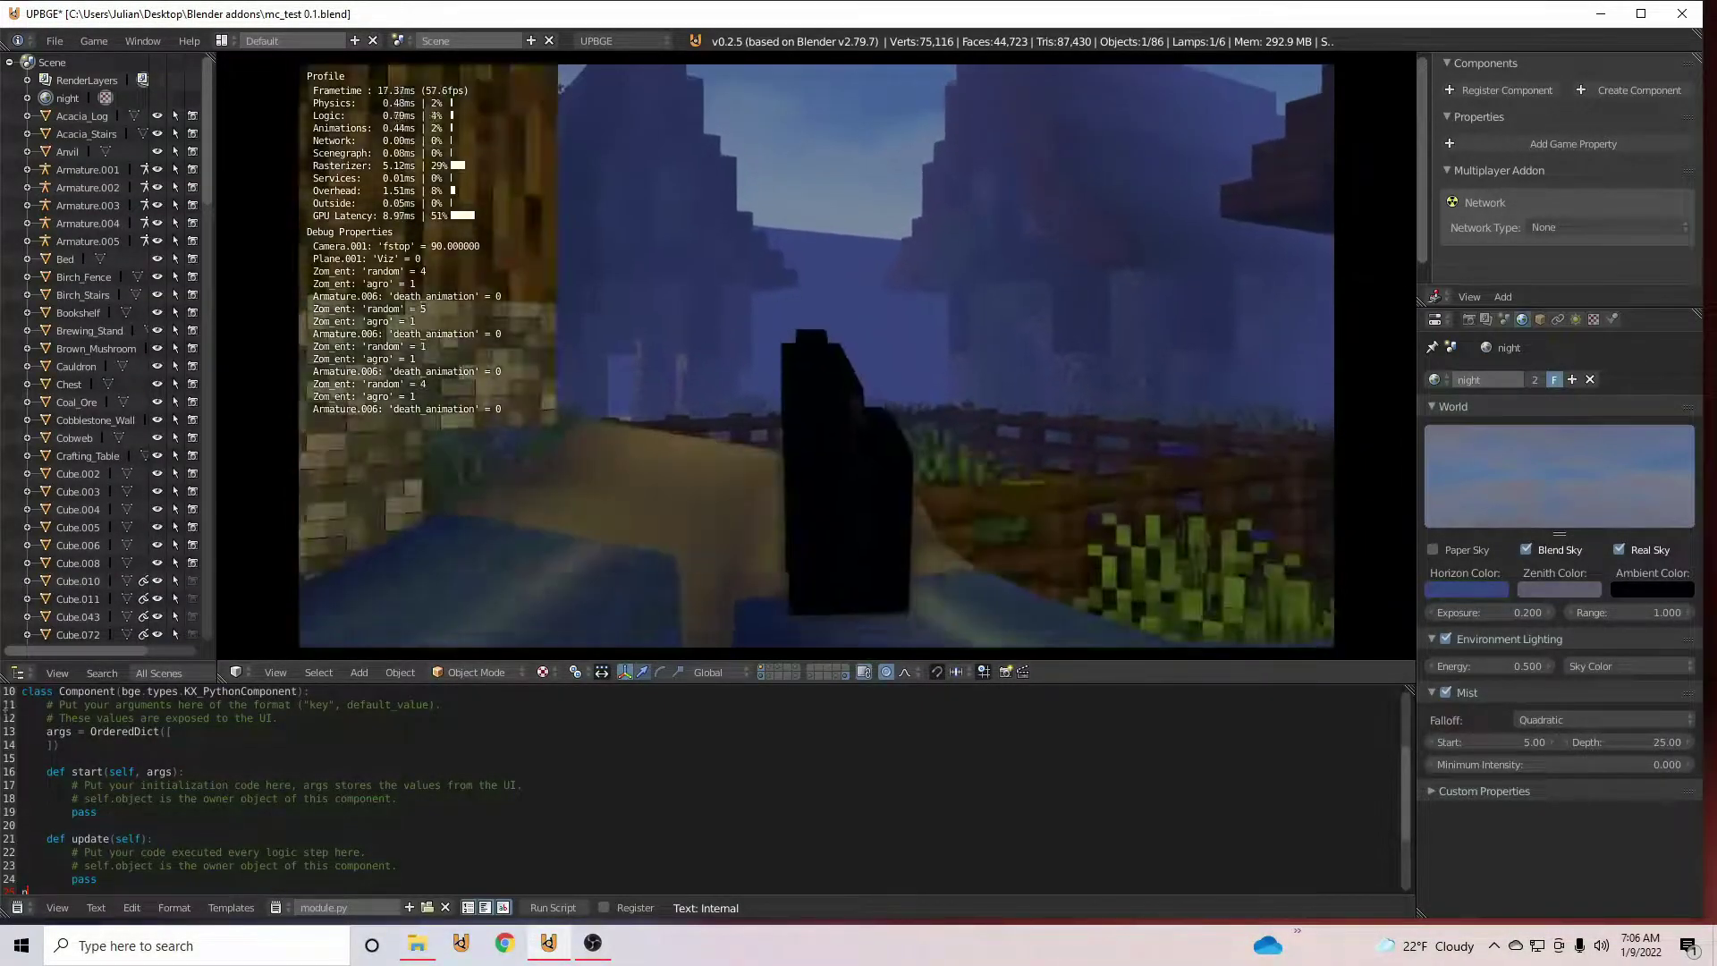
pyautogui.click(817, 356)
pyautogui.press('w')
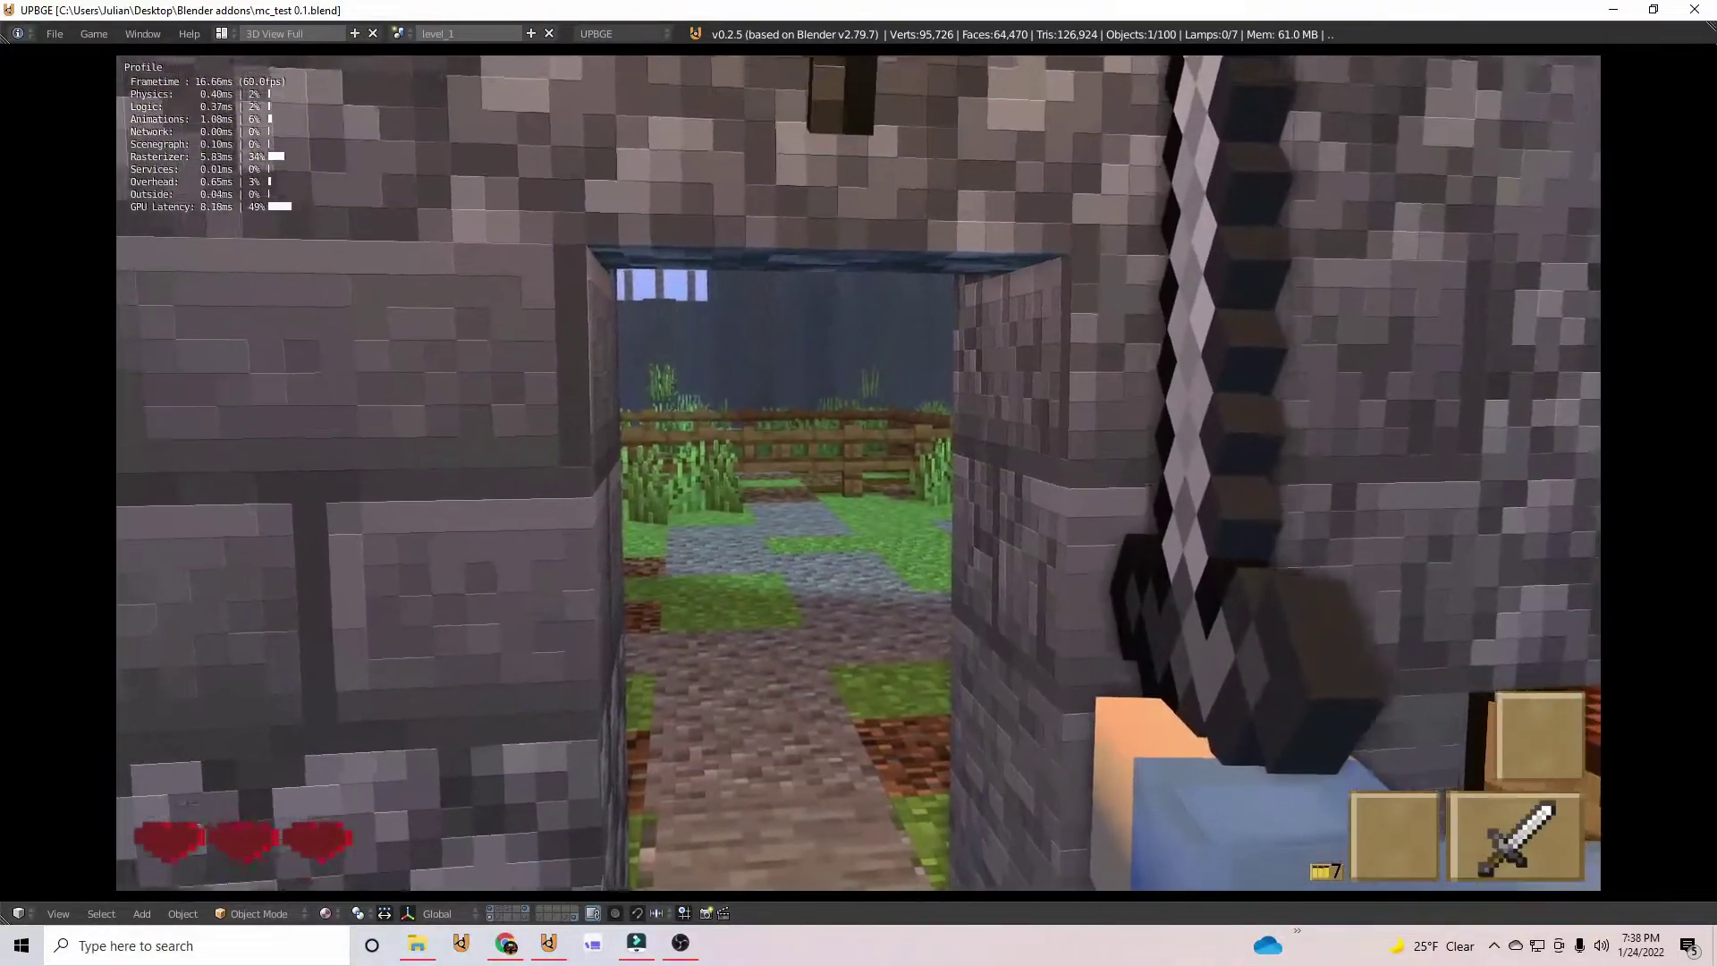
# Step: Play-test level_1 by walking into the village and striking the nearest zombie with the sword until it falls
pyautogui.press('w')
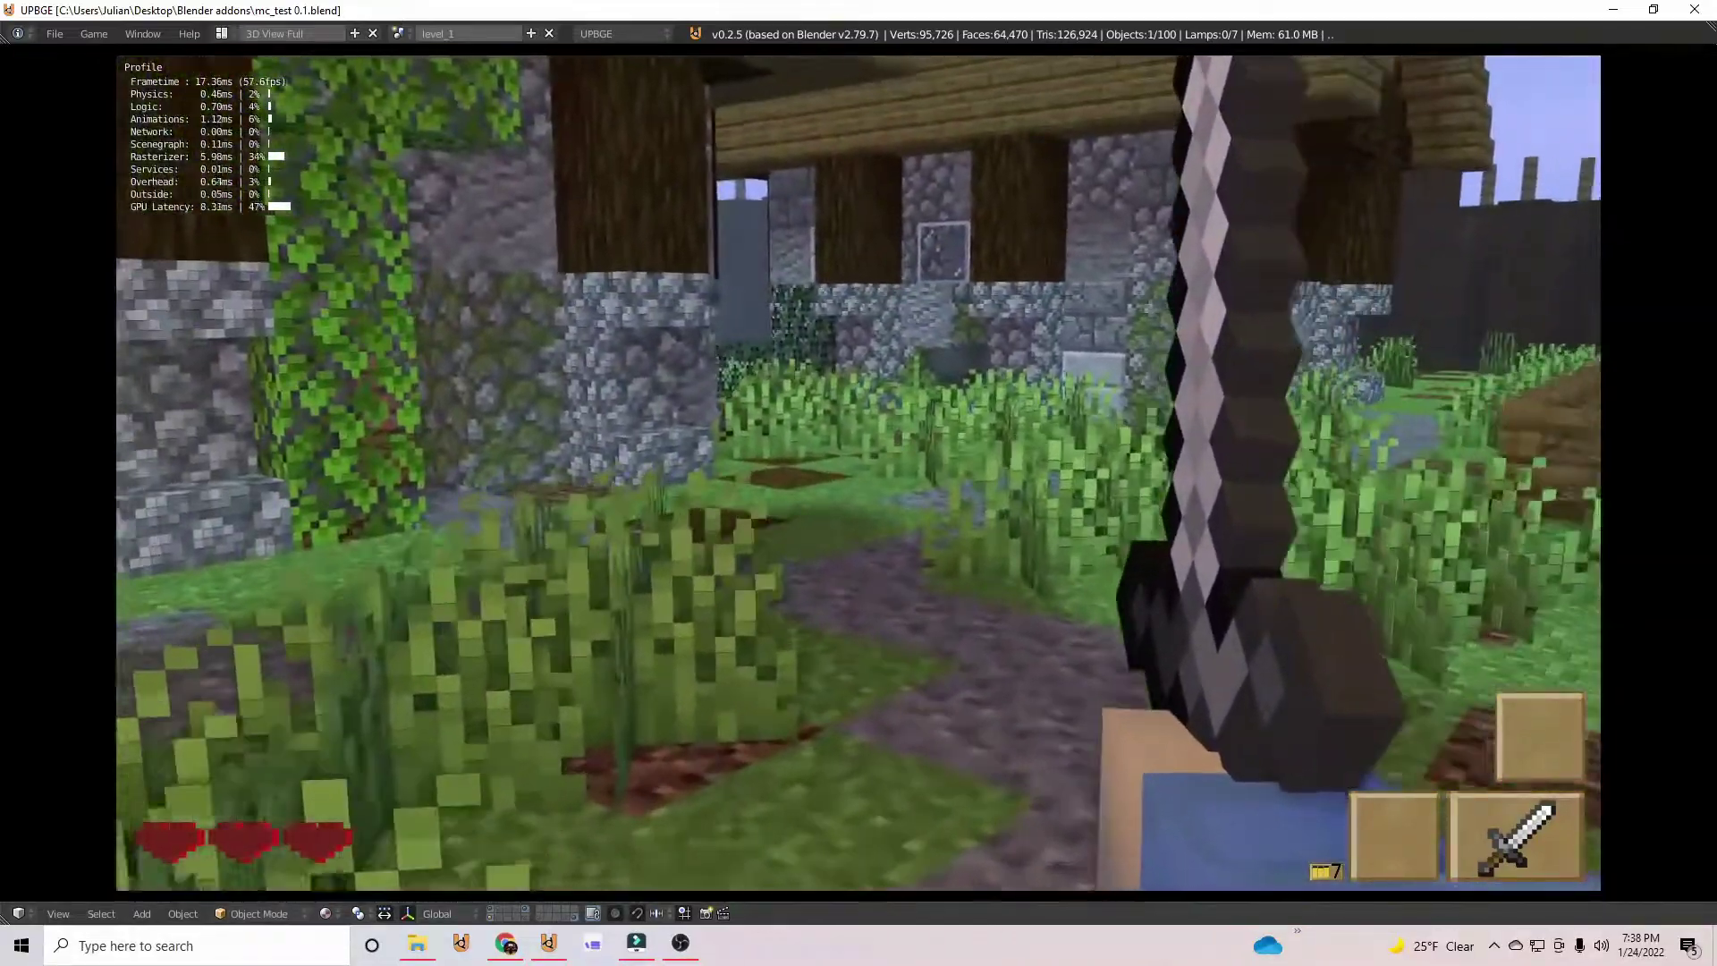
pyautogui.press('w')
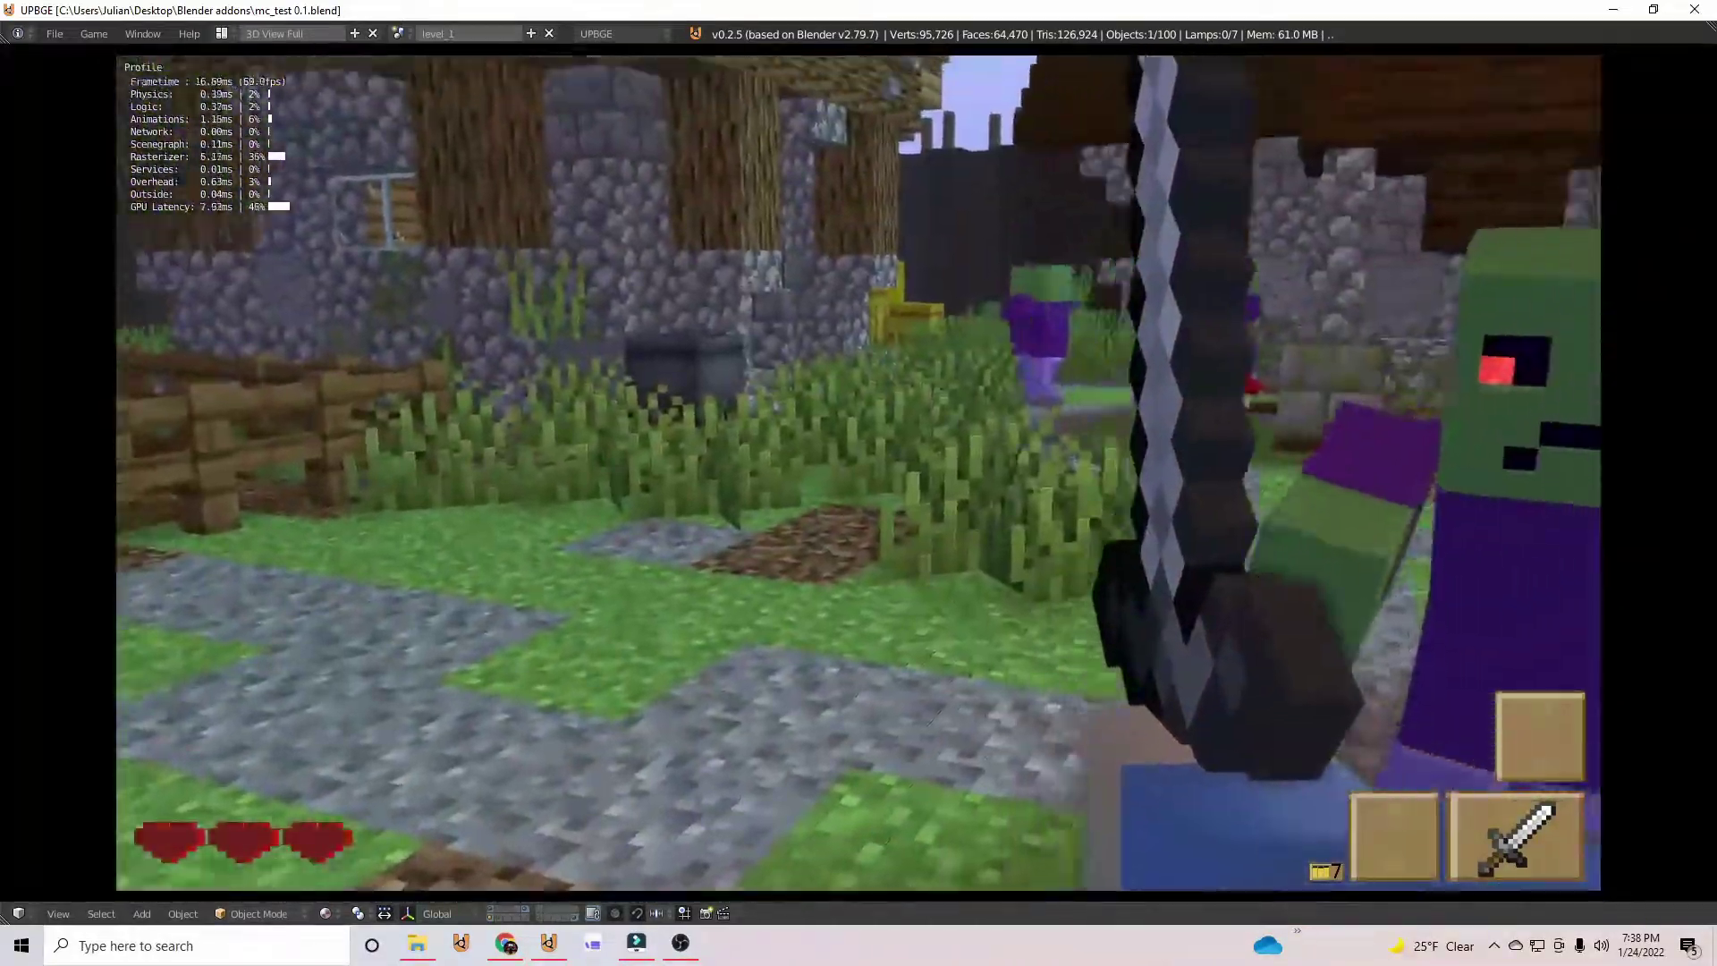
pyautogui.click(859, 473)
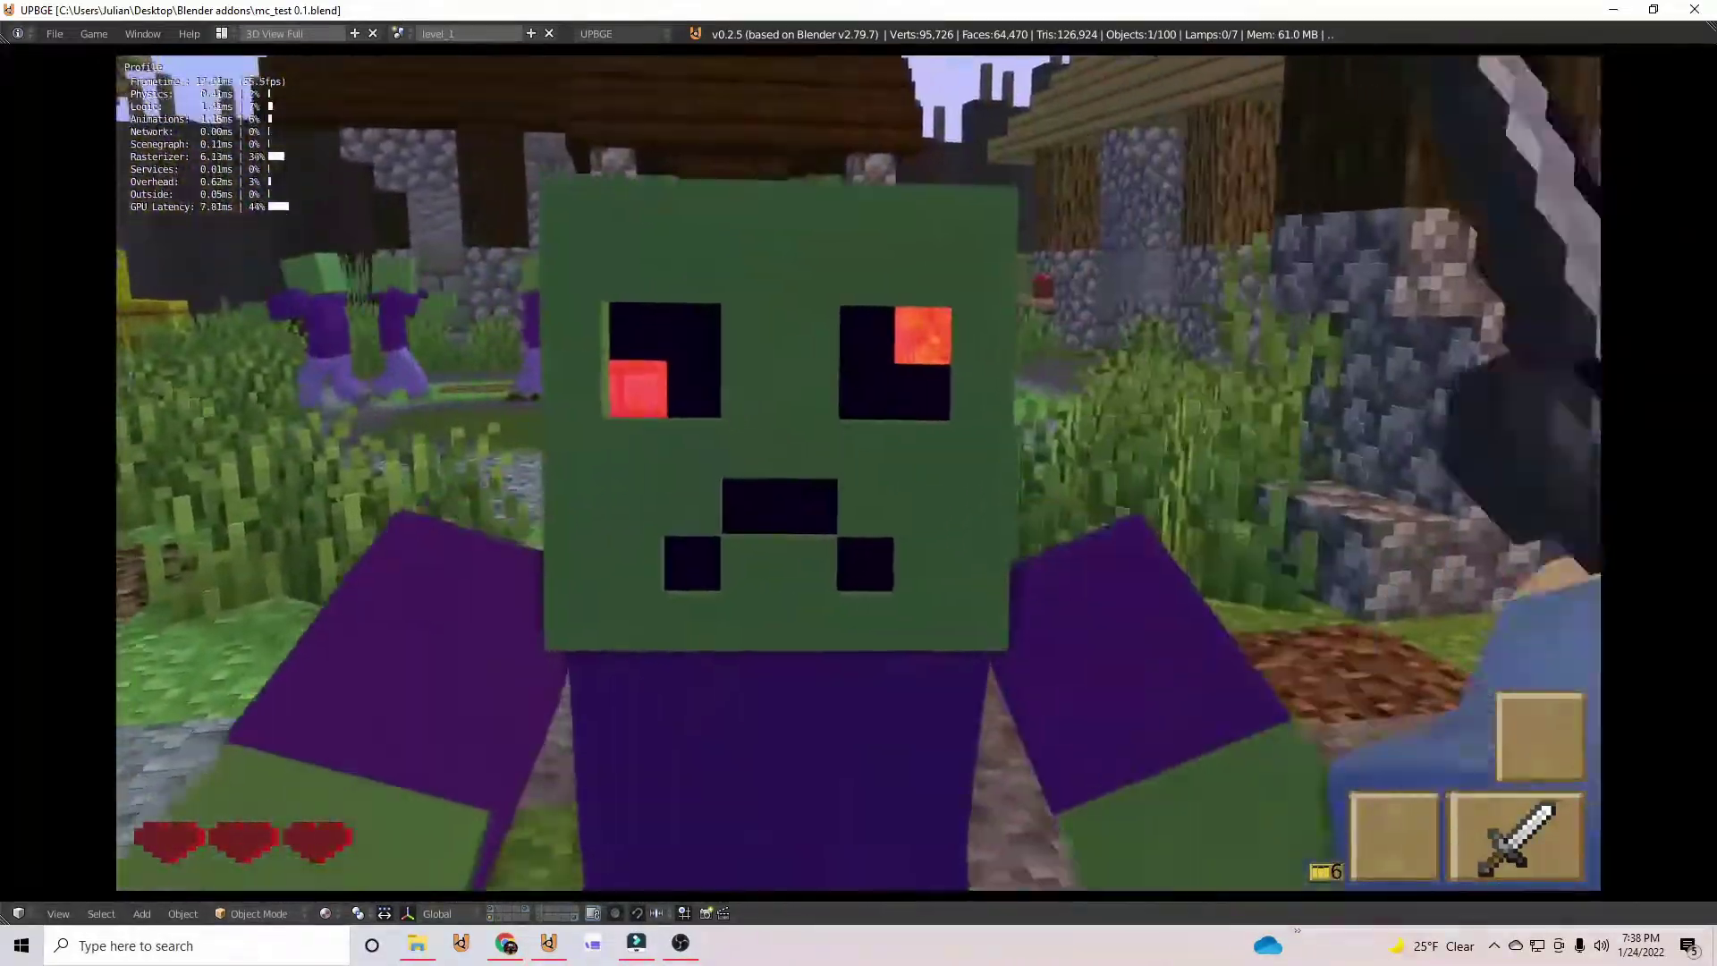
pyautogui.click(859, 473)
pyautogui.press('s')
pyautogui.click(859, 473)
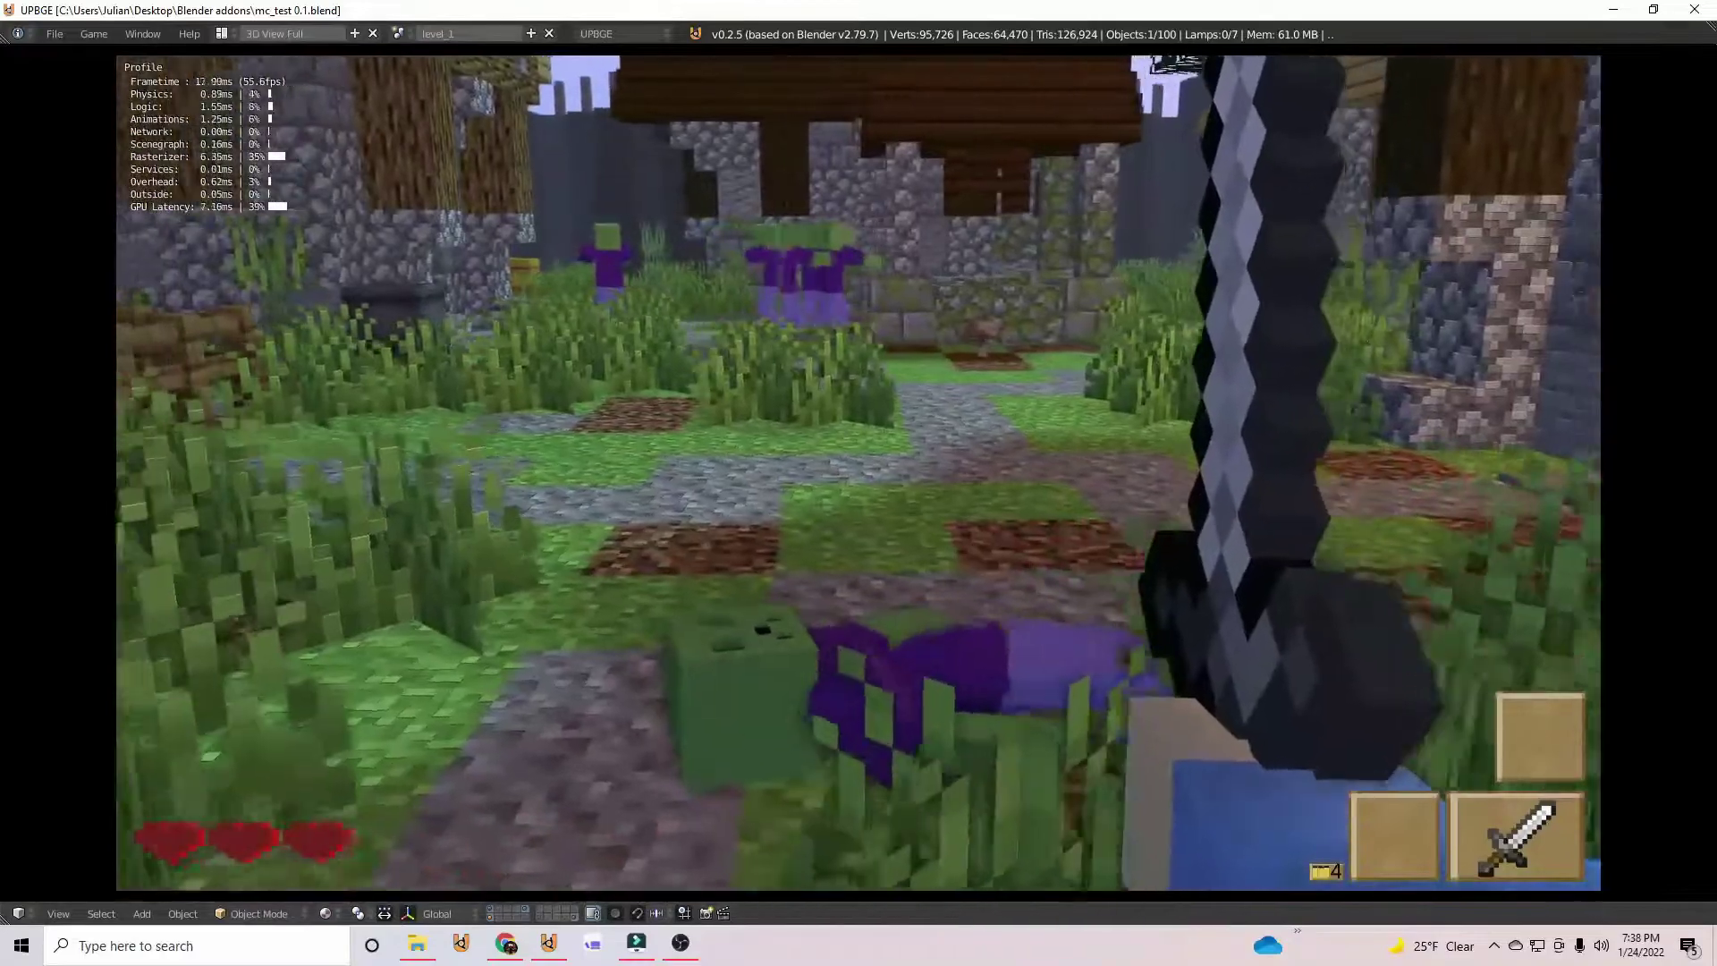
# Step: Advance in the village, switch to the pistol, aim down its sights and shoot at the distant zombie group
pyautogui.press('w')
pyautogui.press('2')
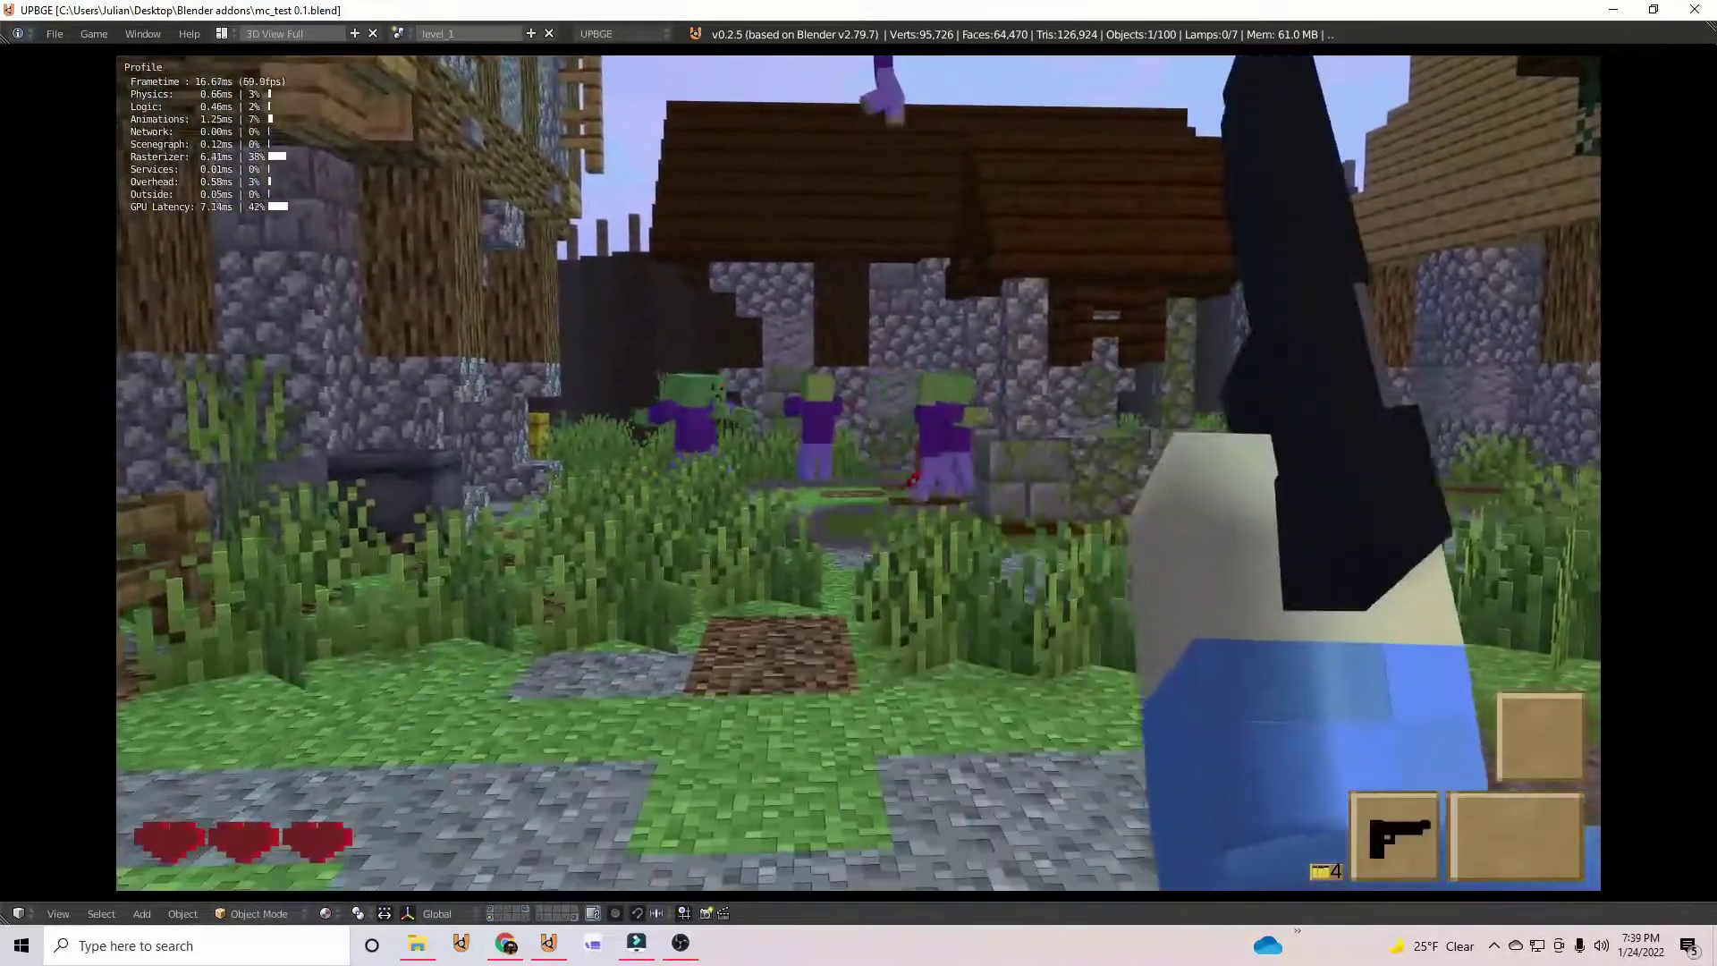
pyautogui.rightClick(859, 473)
pyautogui.click(859, 473)
pyautogui.click(859, 473)
pyautogui.click(858, 473)
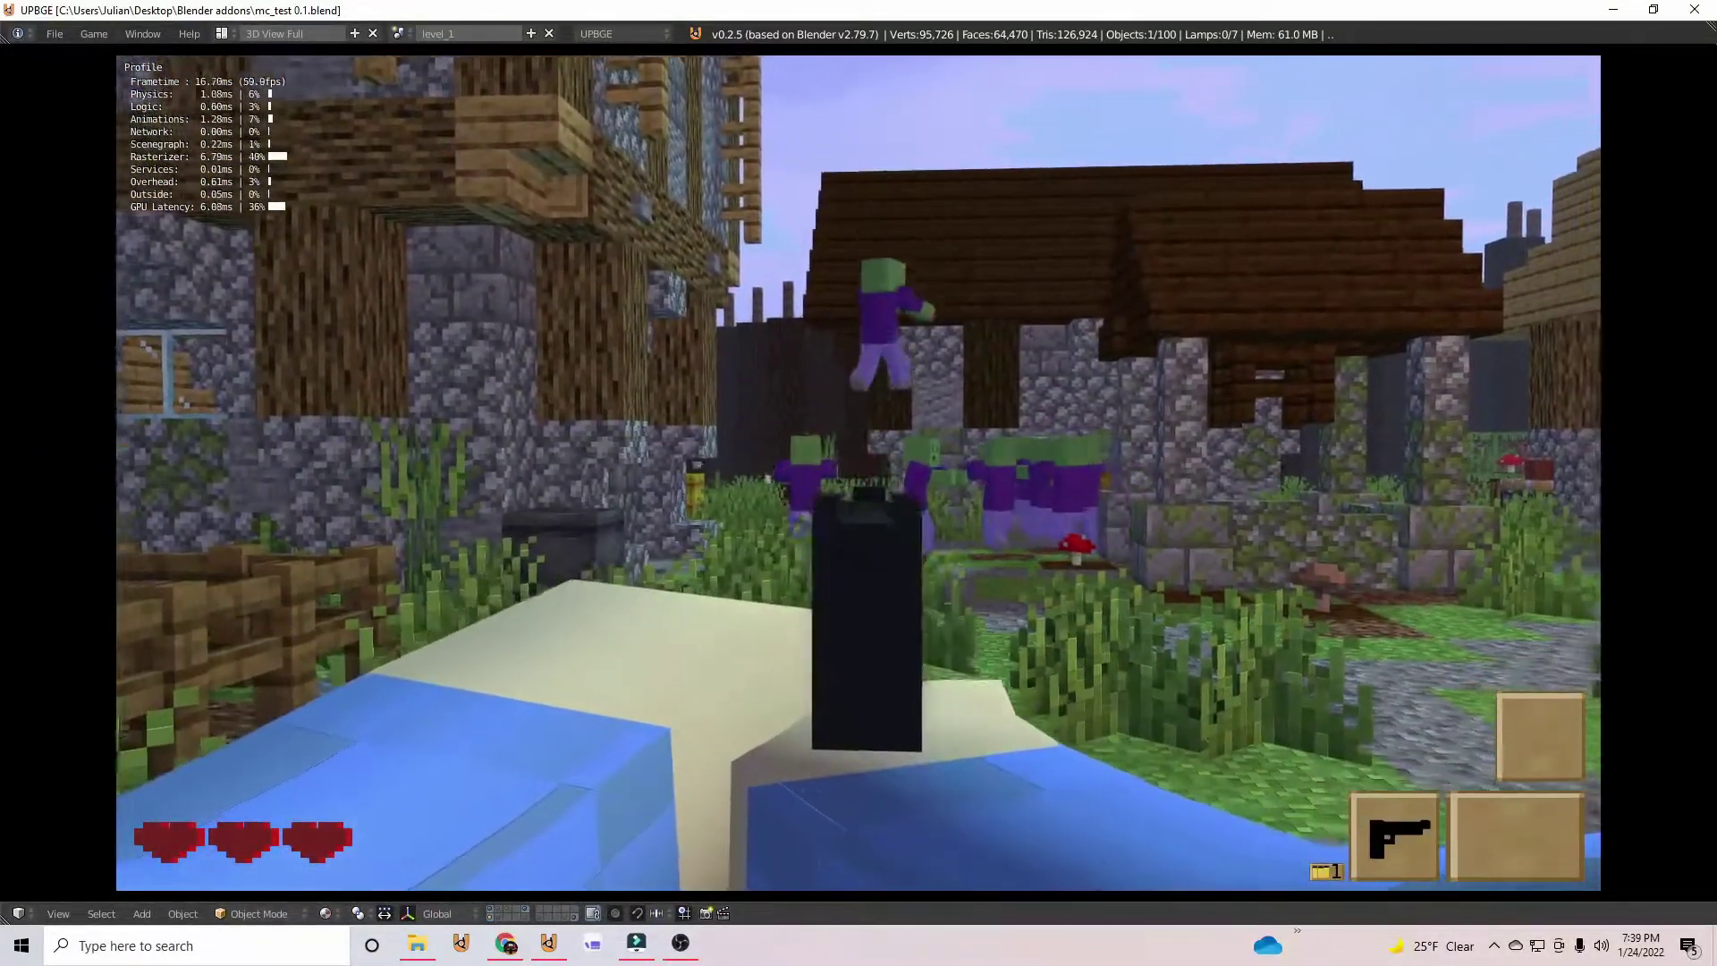
pyautogui.click(858, 473)
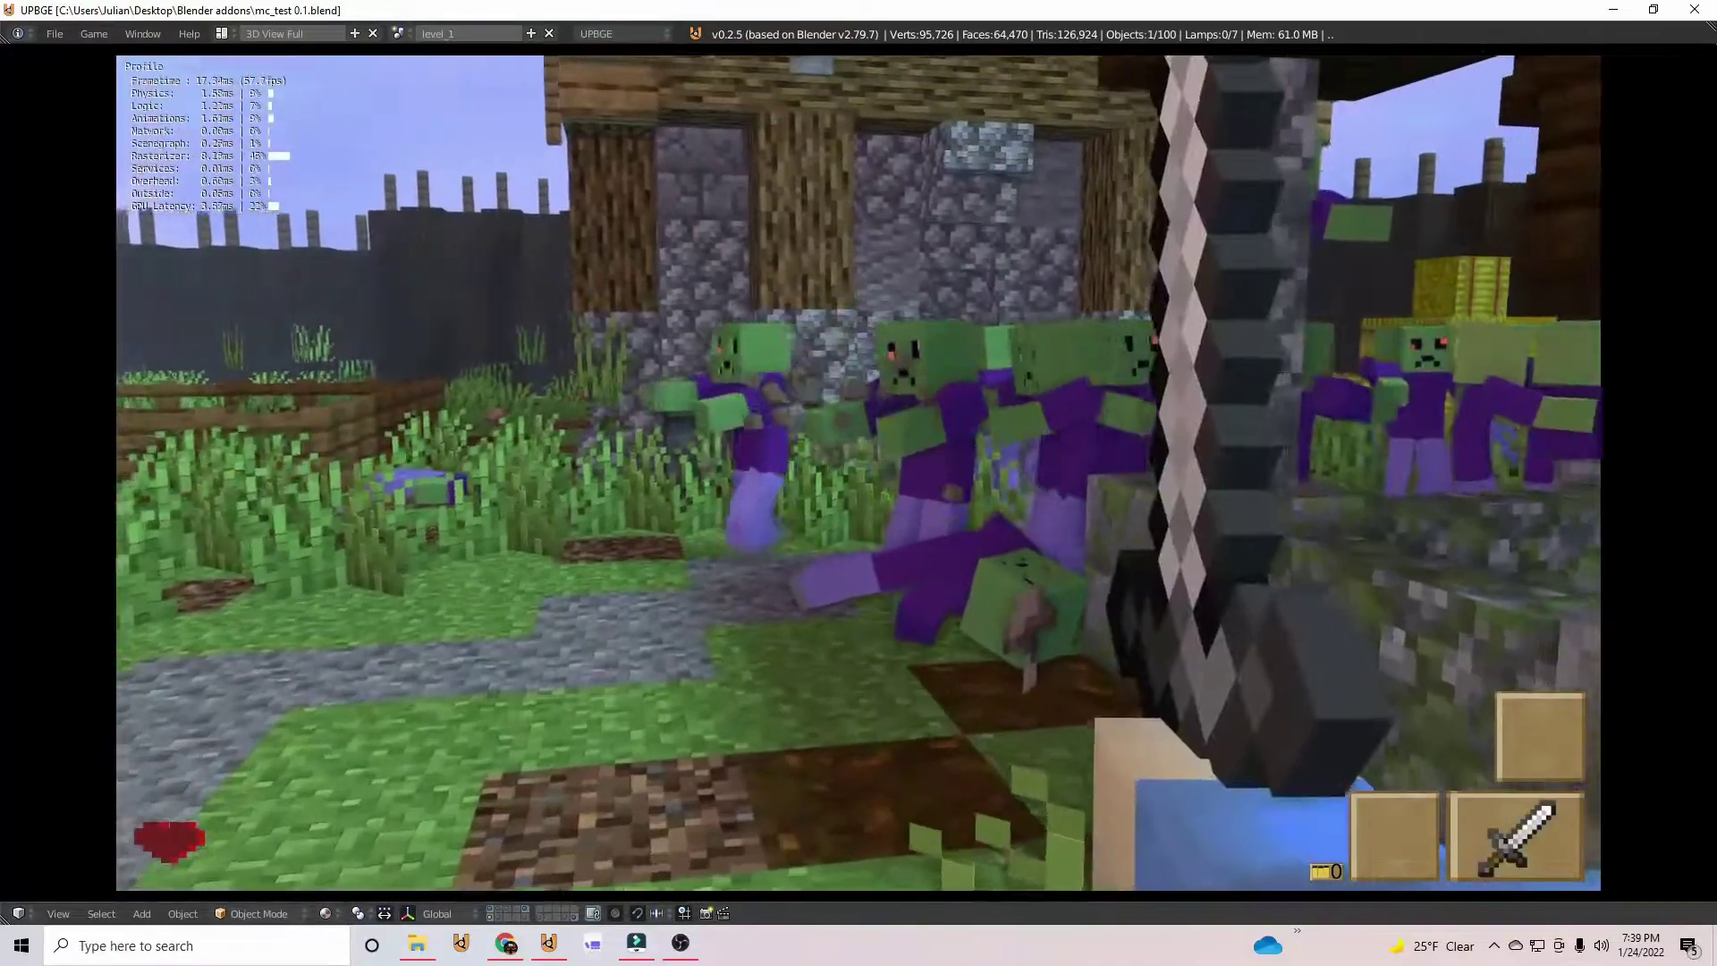
# Step: Test the sword swings by charging into the zombie horde beside the stone pillars and attacking repeatedly
pyautogui.press('w')
pyautogui.click(859, 474)
pyautogui.press('w')
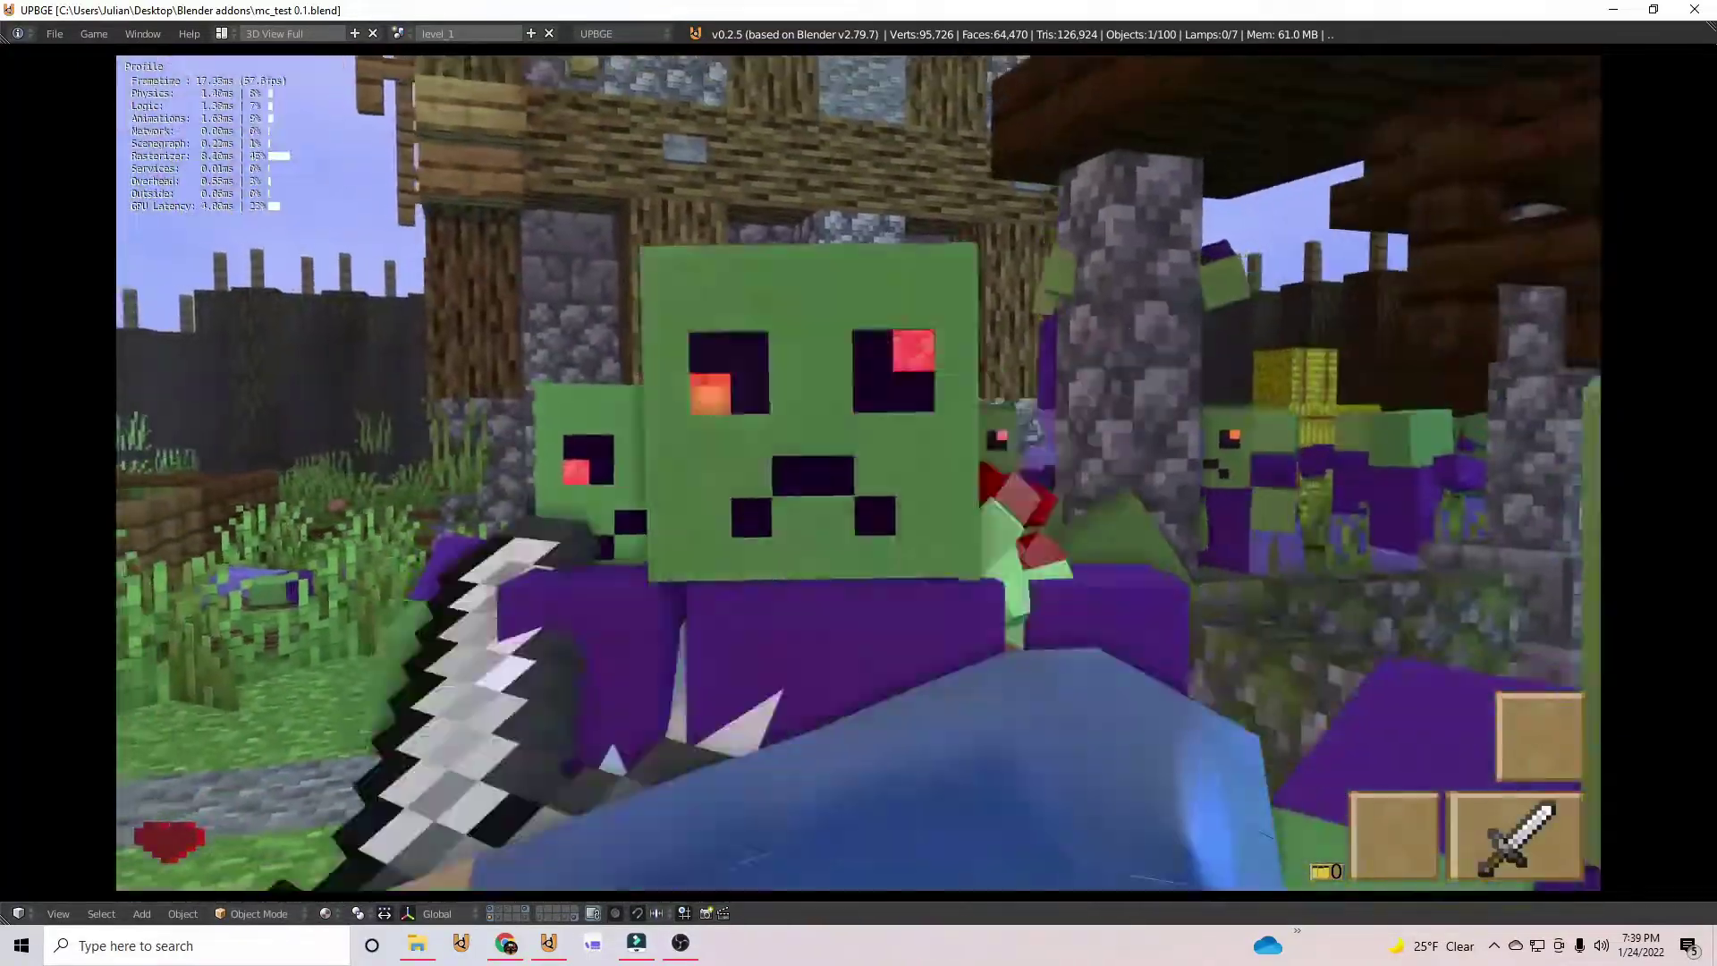
pyautogui.click(859, 473)
pyautogui.click(859, 473)
pyautogui.press('w')
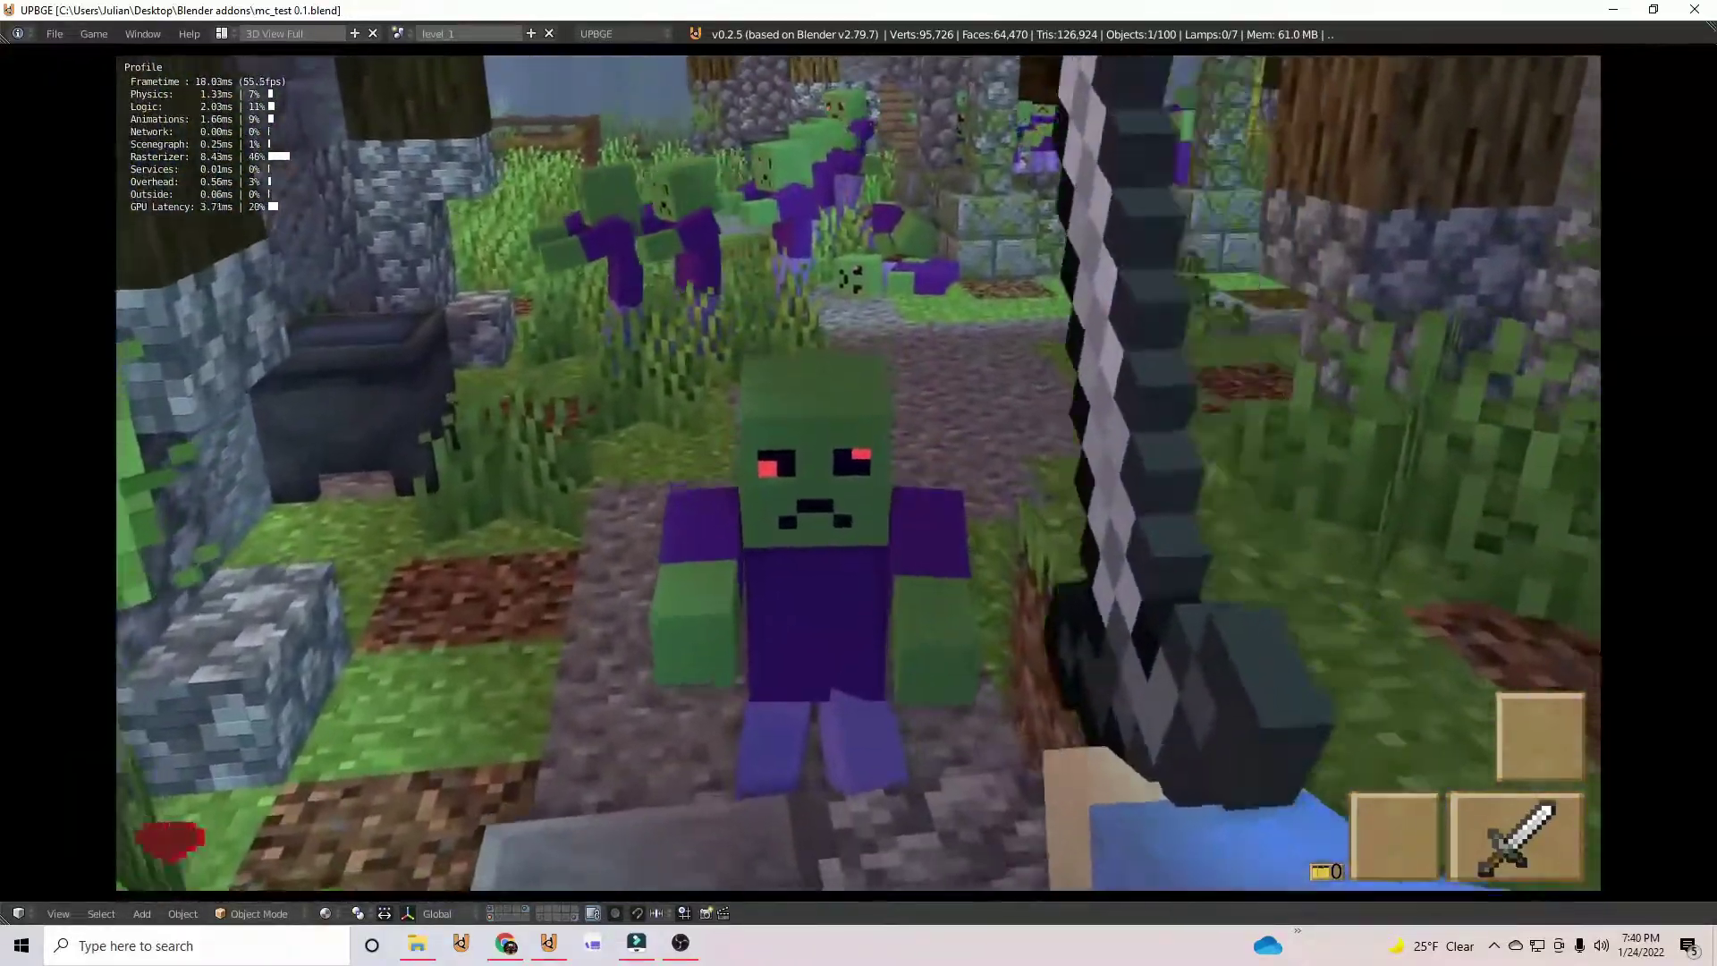
# Step: Fight the zombies that follow onto the gravel path with repeated sword strikes while sidestepping
pyautogui.click(858, 473)
pyautogui.press('d')
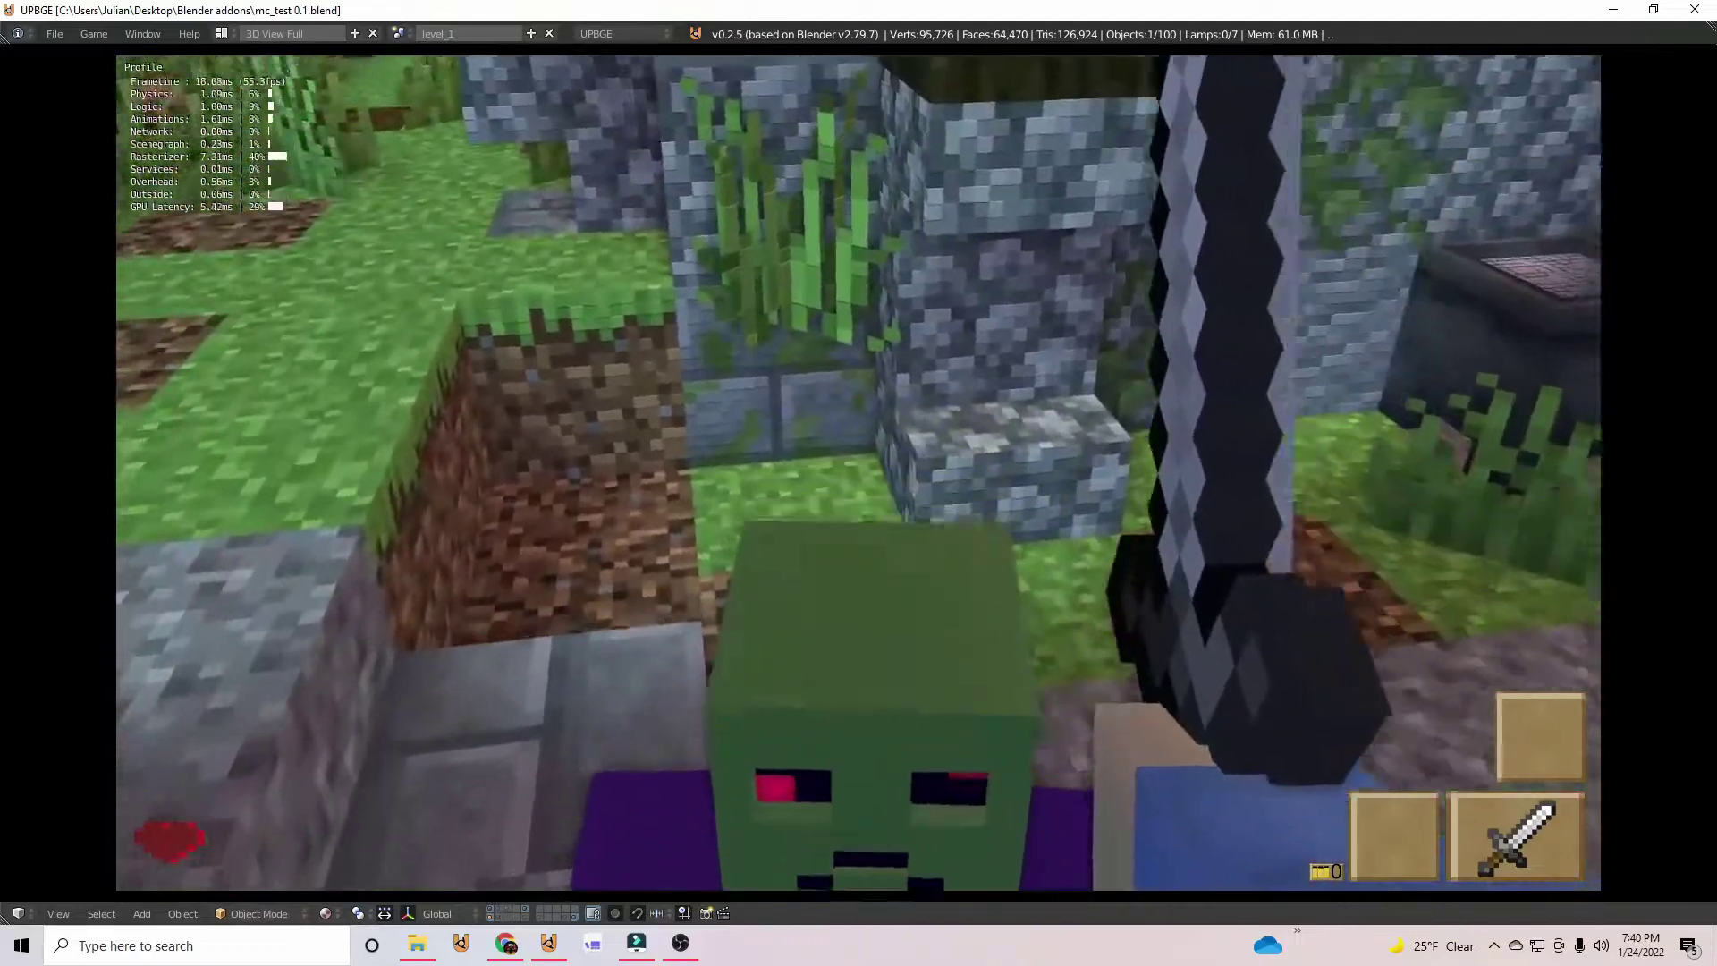
pyautogui.click(858, 473)
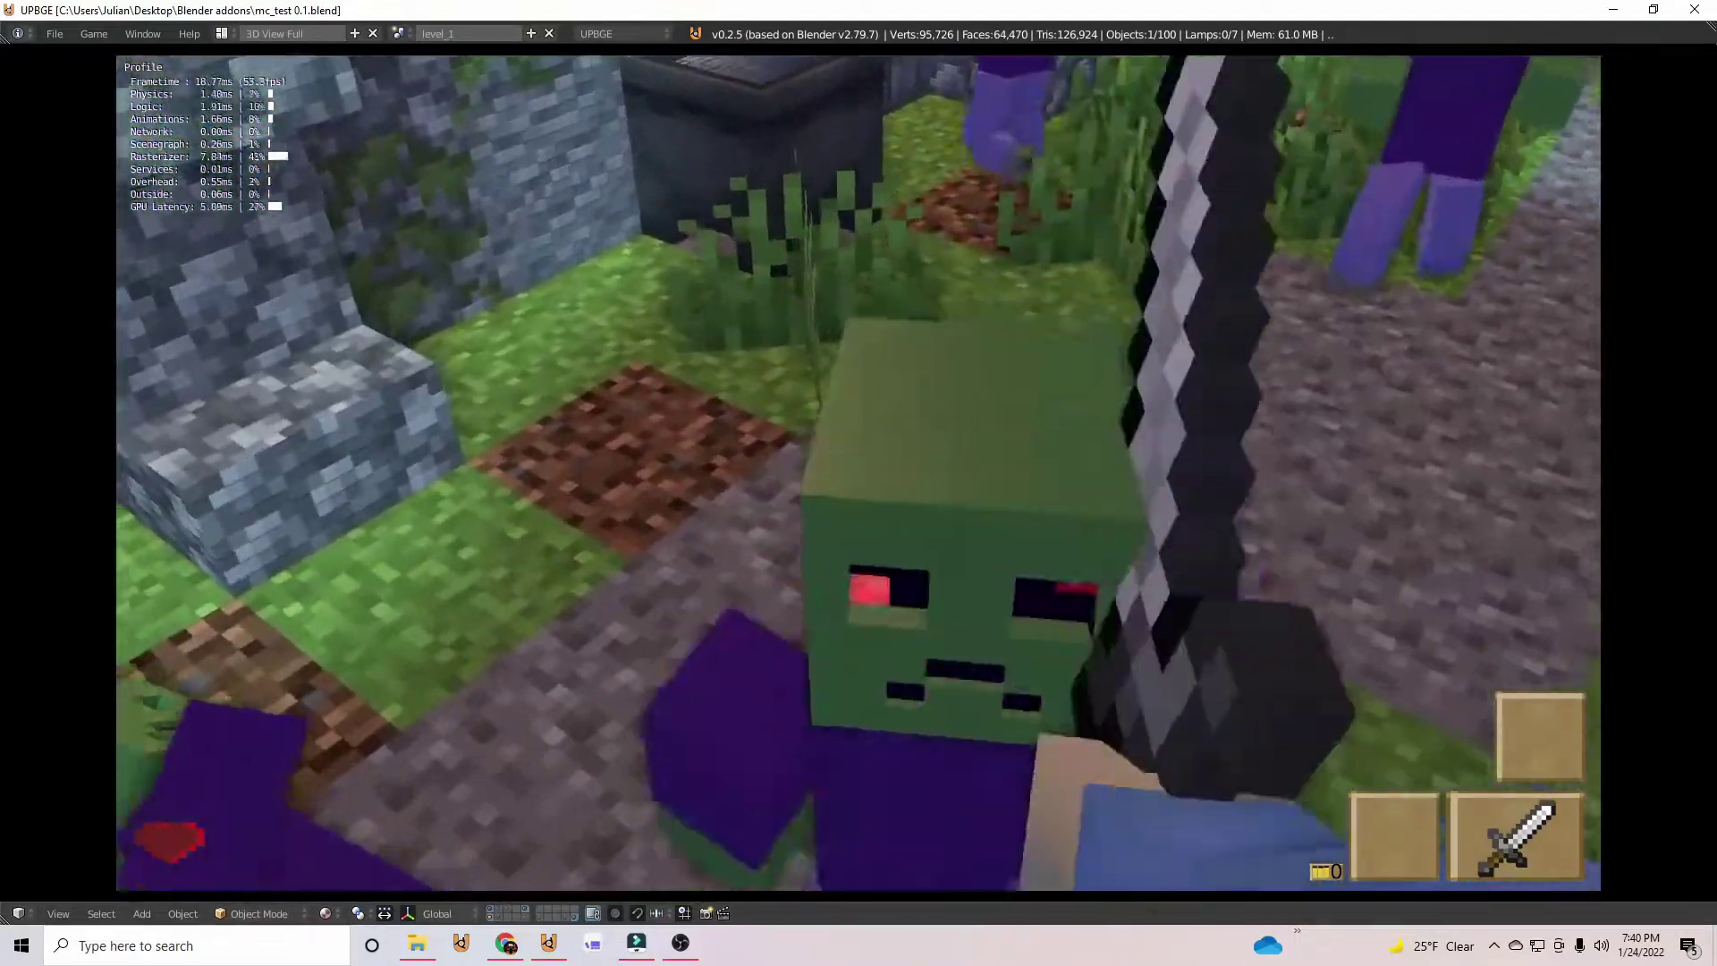
pyautogui.click(859, 473)
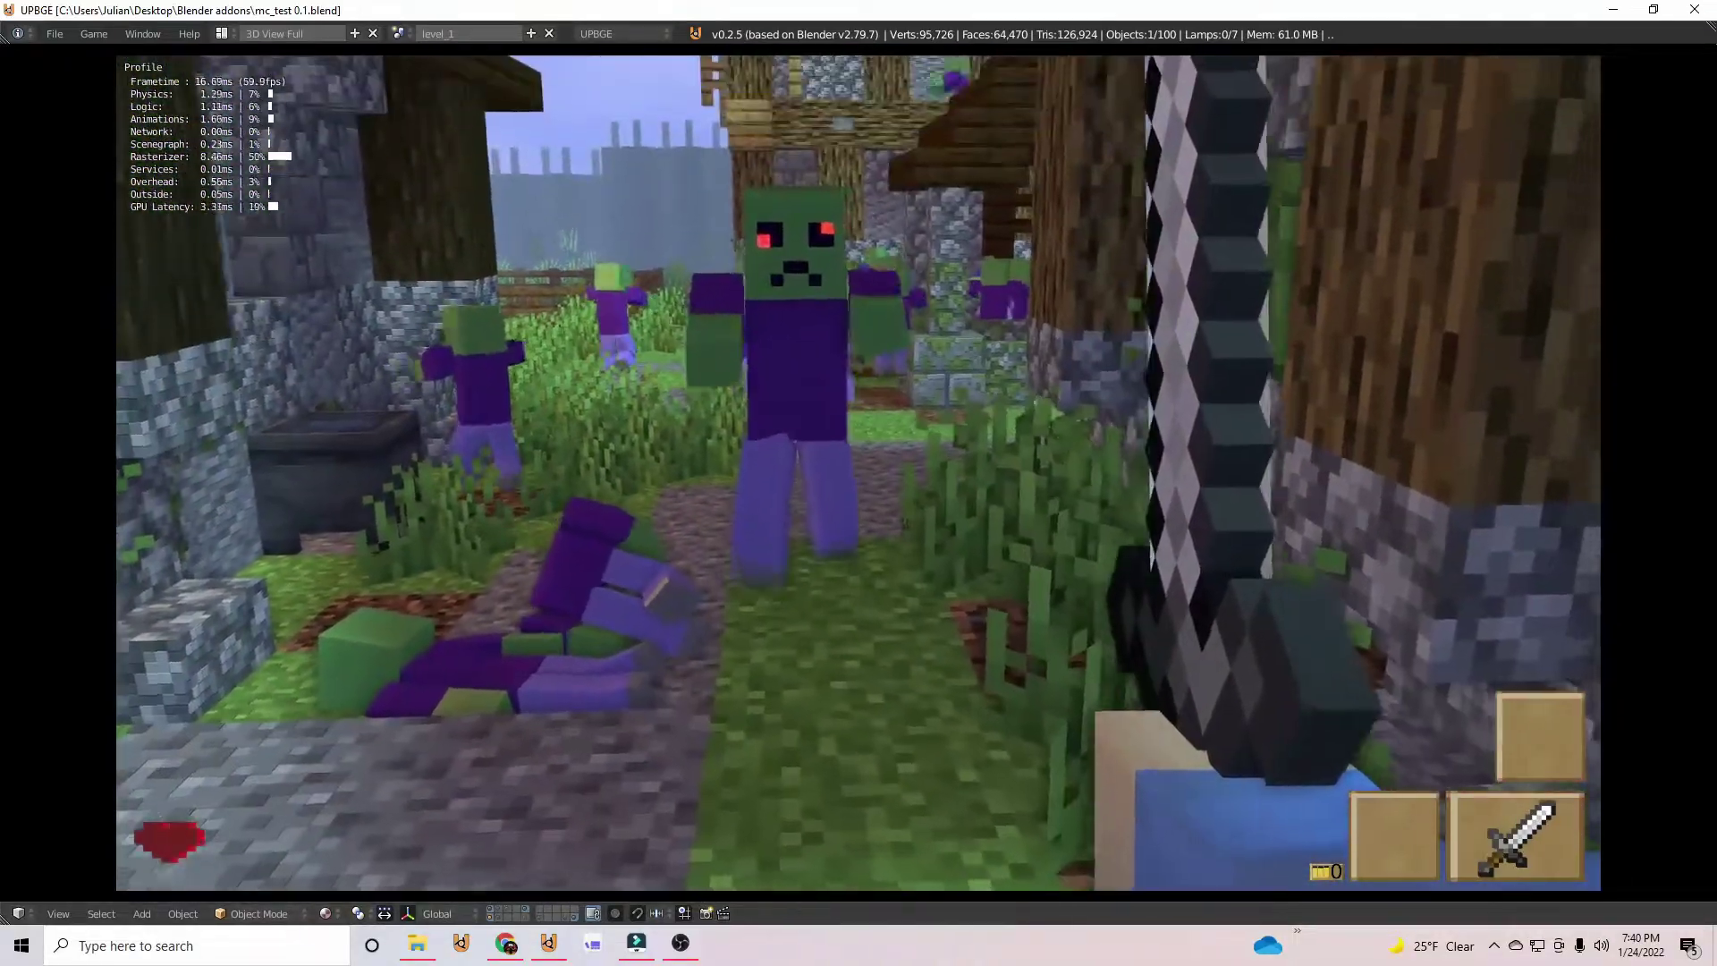
pyautogui.click(858, 473)
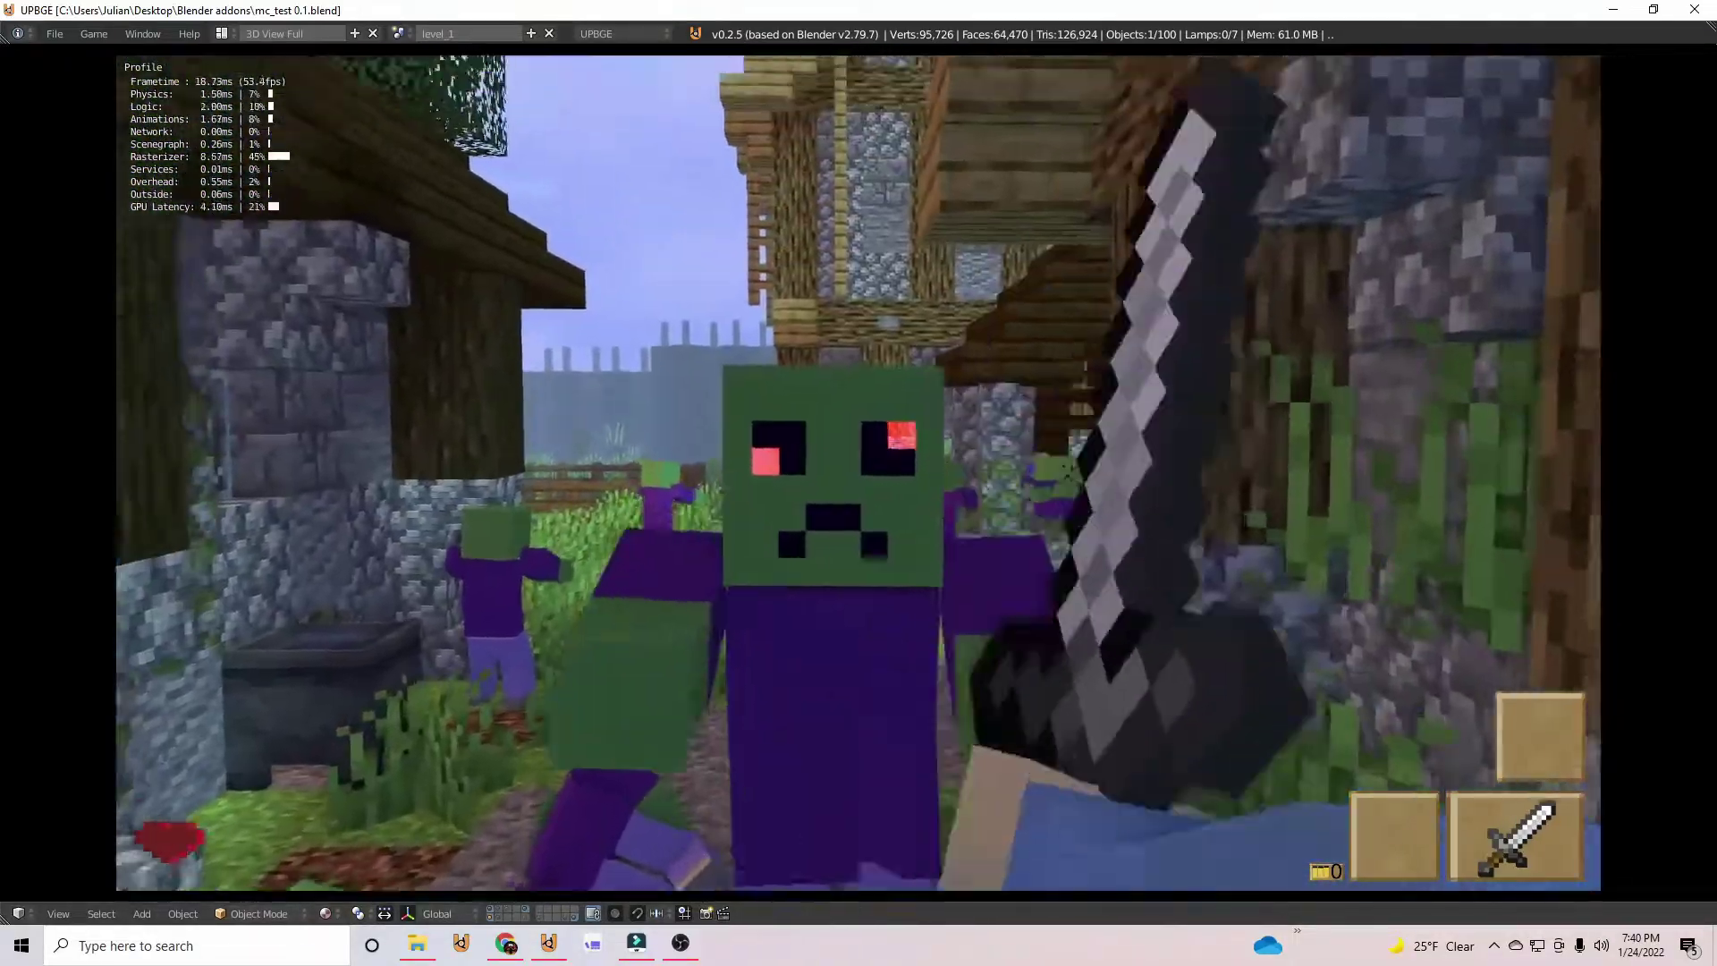